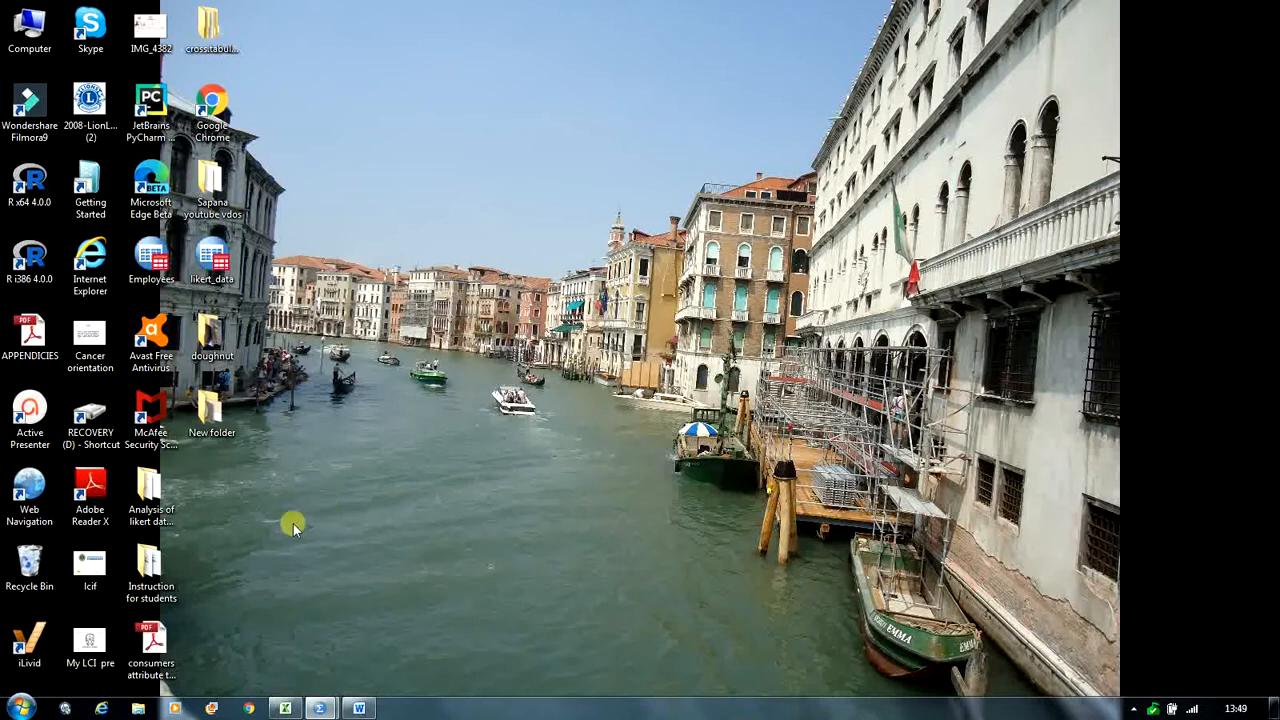
# - Switch to the likert_data.sav dataset in IBM SPSS Statistics Data Editor
pyautogui.moveTo(320, 708)
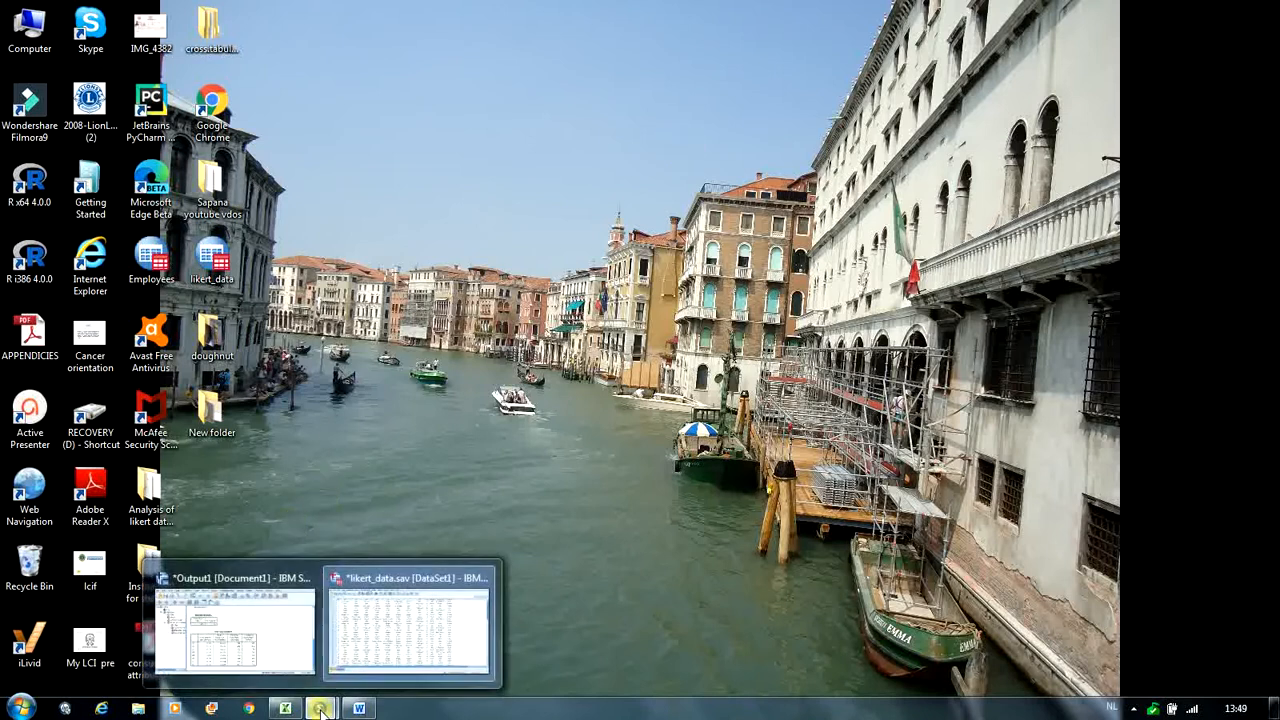
pyautogui.click(366, 638)
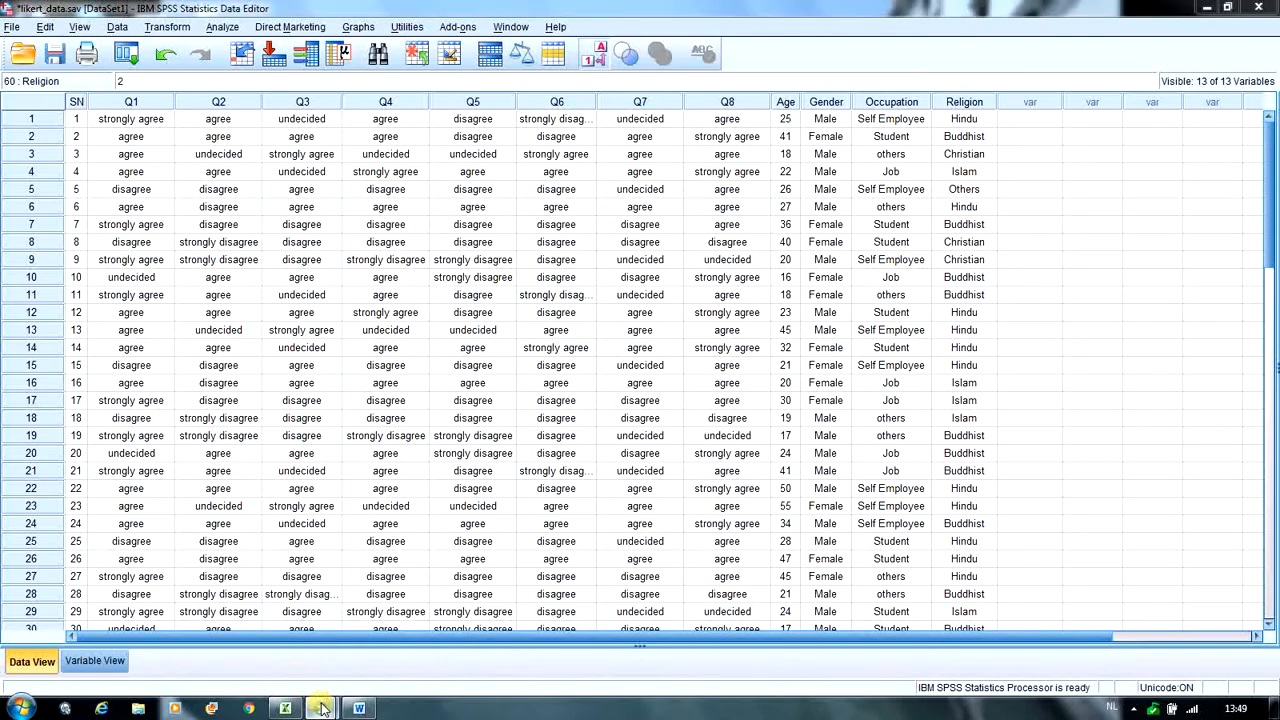
# - Review the Cronbach's Alpha and item-total statistics in the Output1 document, and return to the dataset
pyautogui.moveTo(318, 706)
pyautogui.click(268, 652)
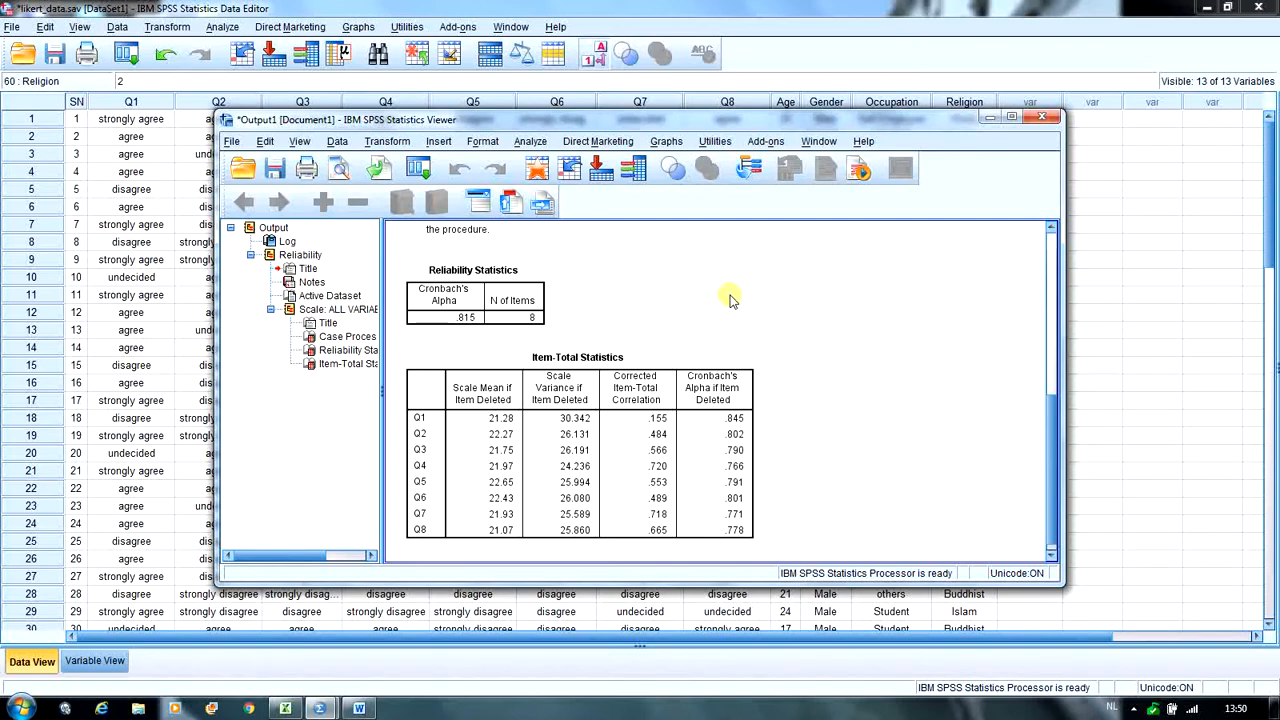
pyautogui.click(988, 121)
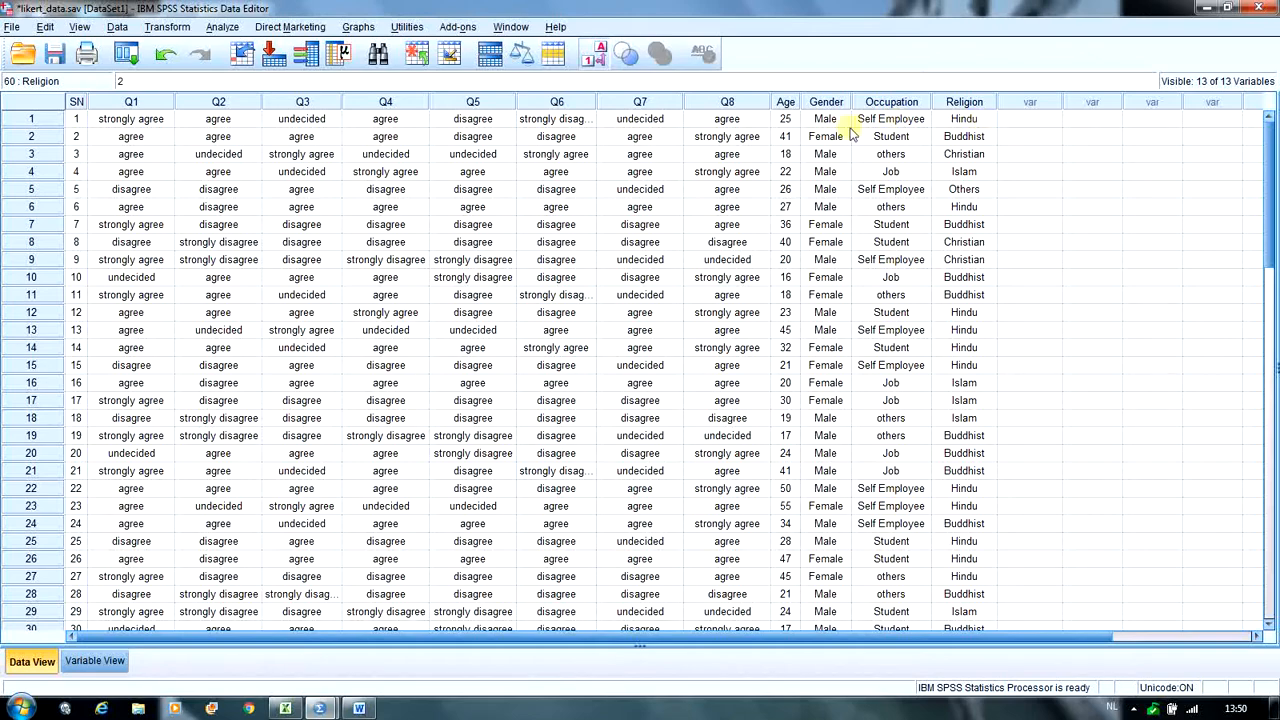
pyautogui.click(224, 28)
pyautogui.moveTo(252, 192)
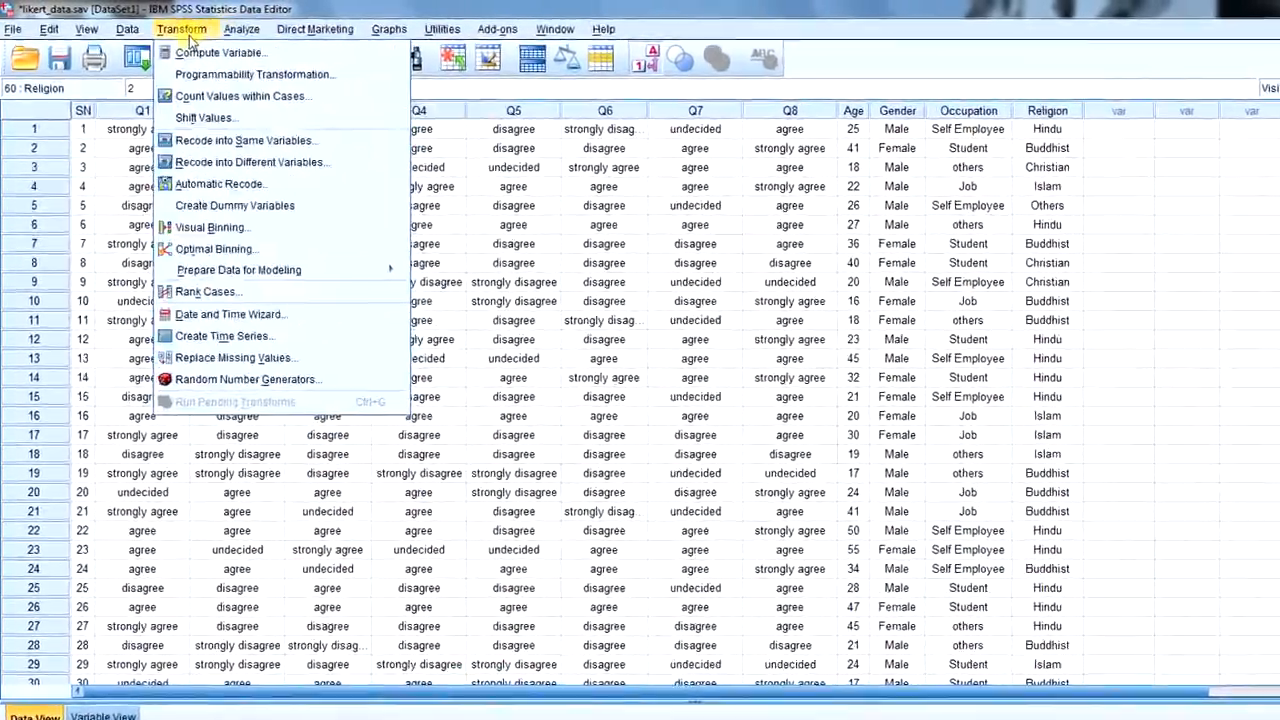
pyautogui.click(172, 29)
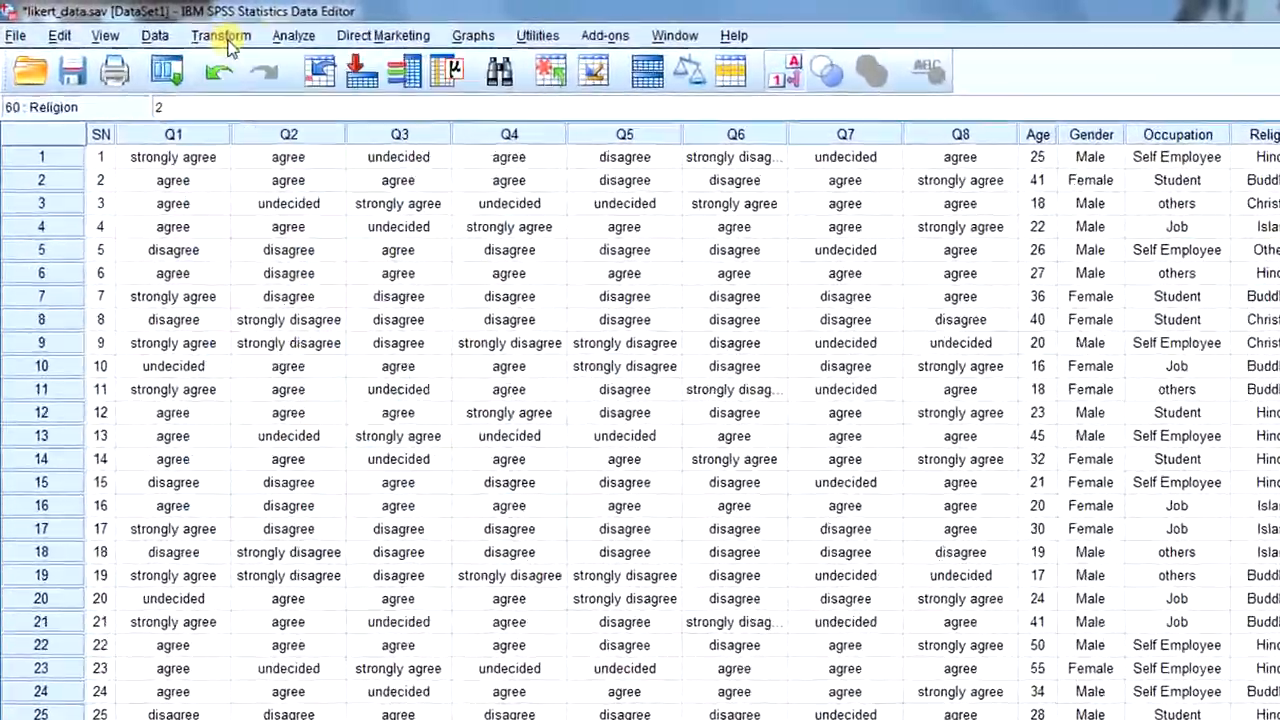
# - Start computing a new variable and name the target variable Composite_score
pyautogui.click(226, 38)
pyautogui.click(268, 76)
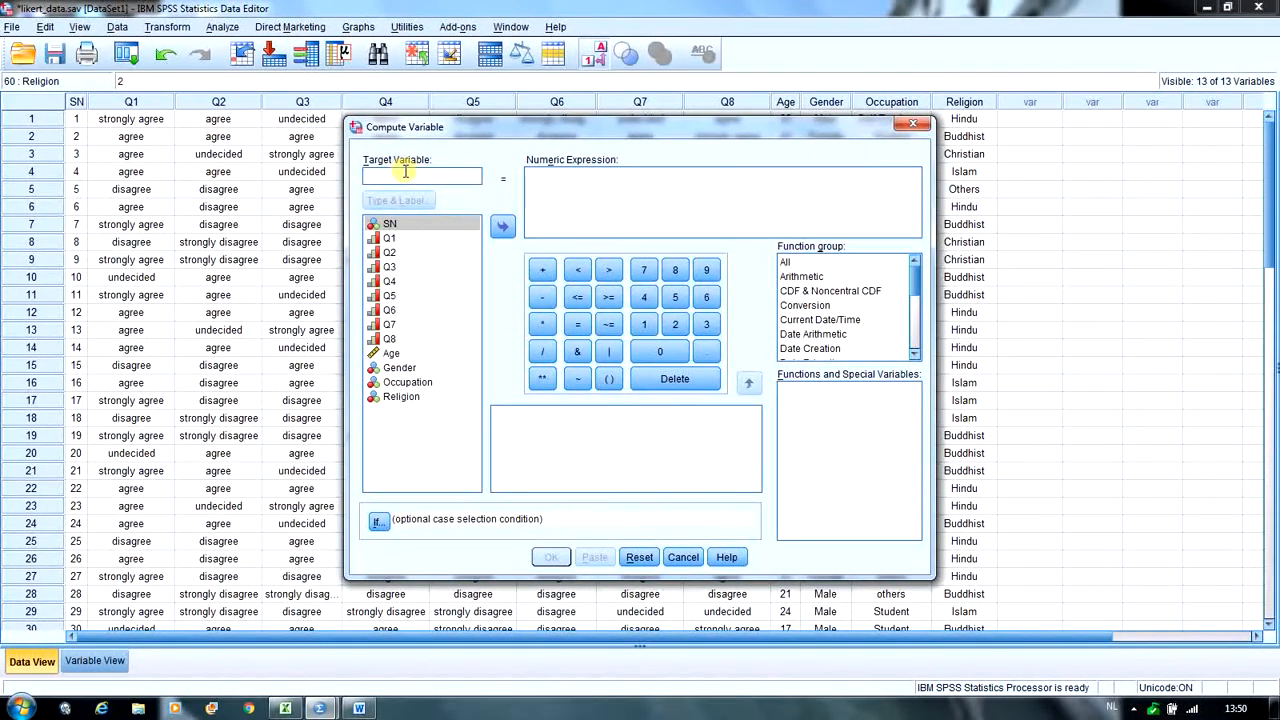
pyautogui.write('c')
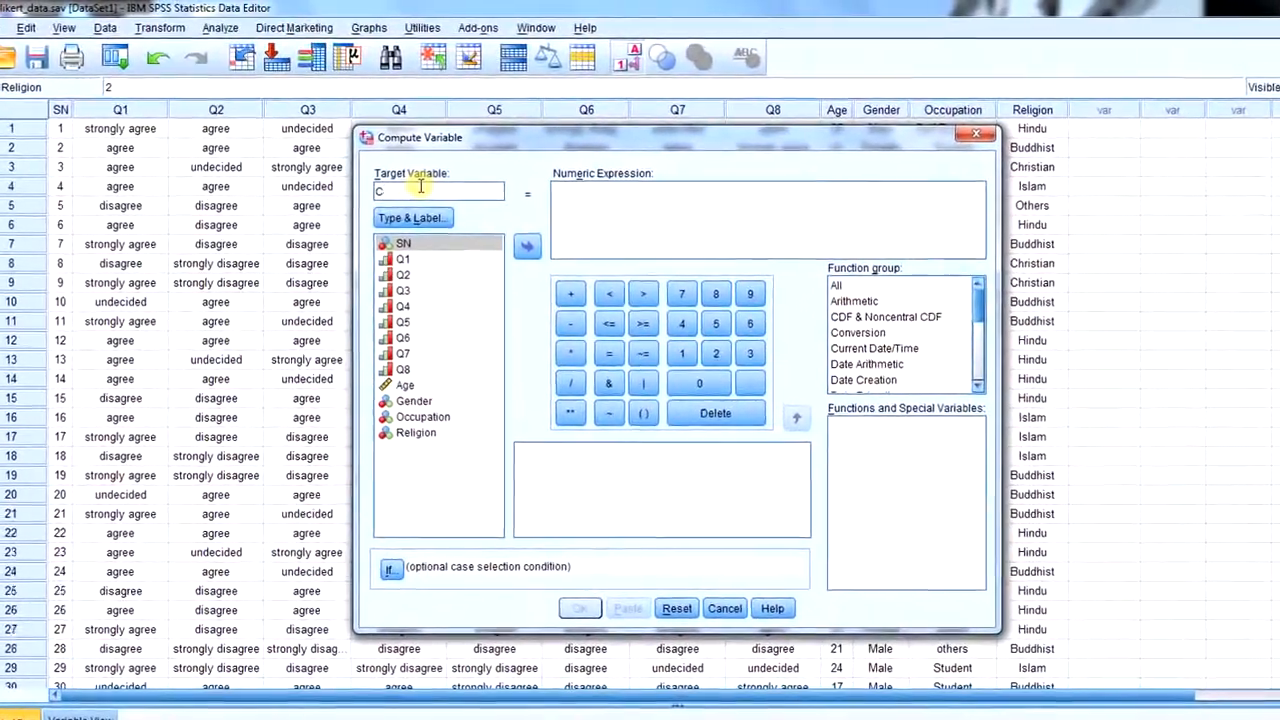
pyautogui.write('ompos')
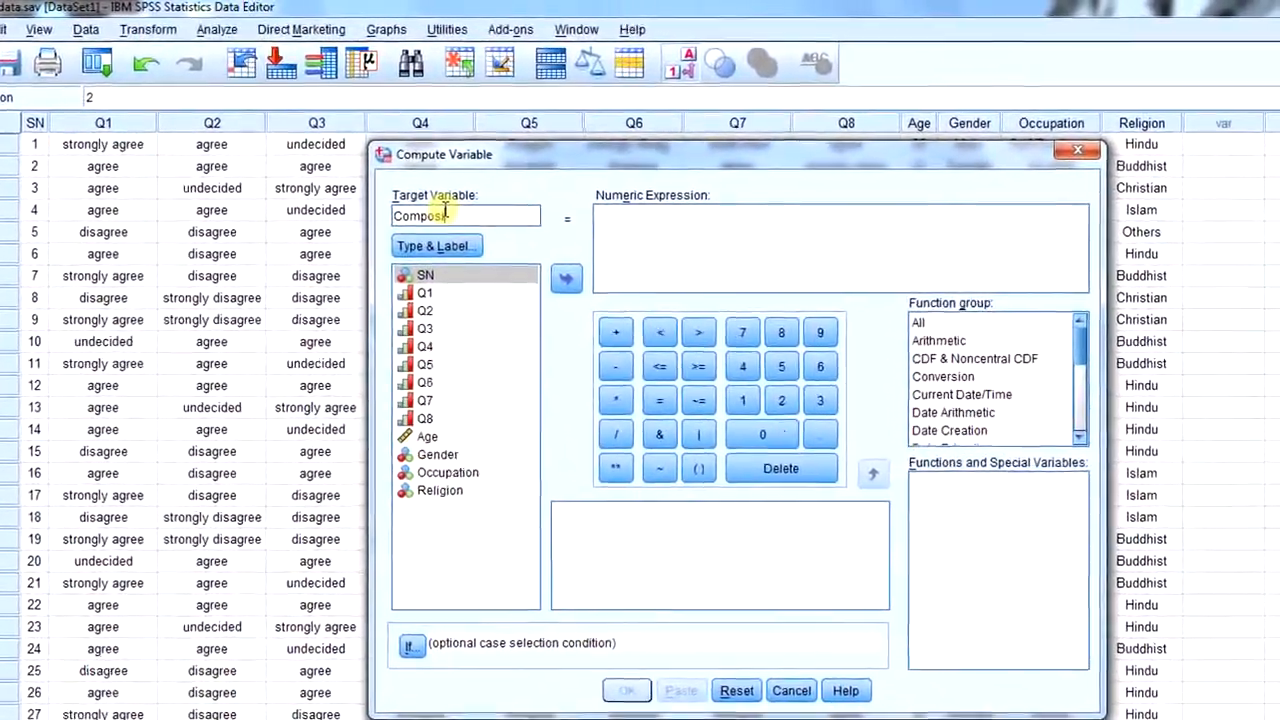
pyautogui.write('ite')
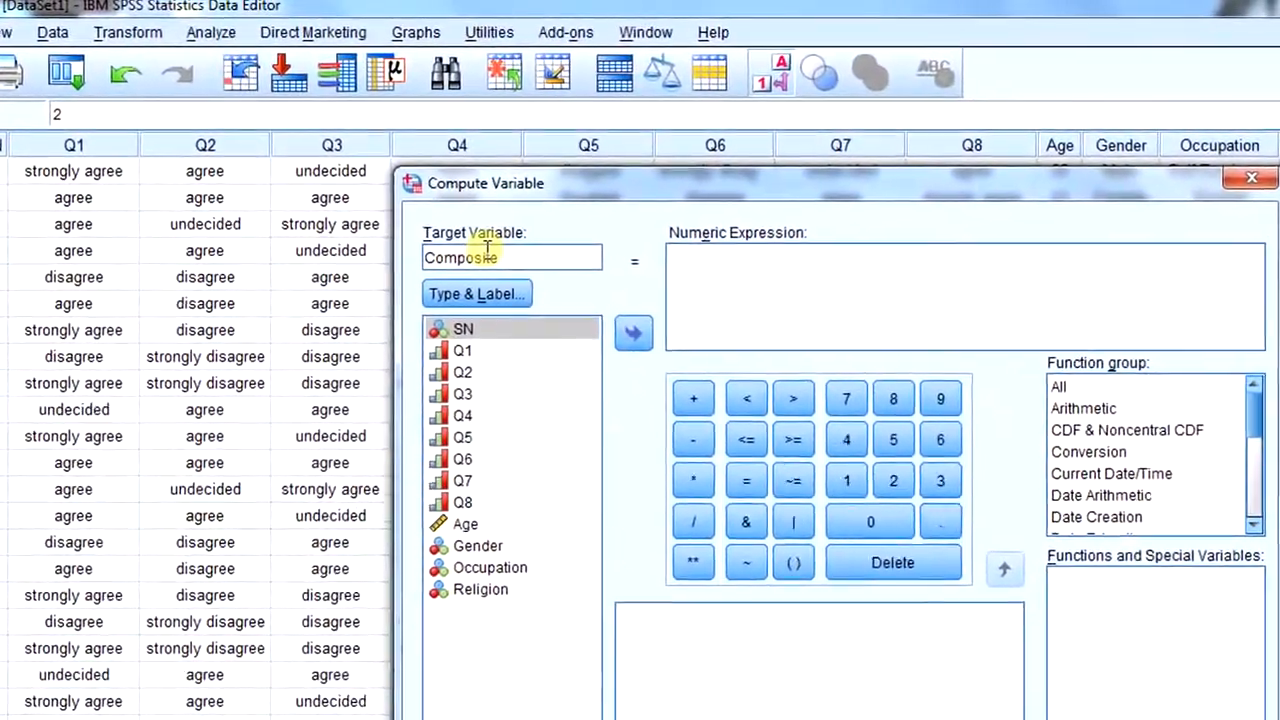
pyautogui.write('_s')
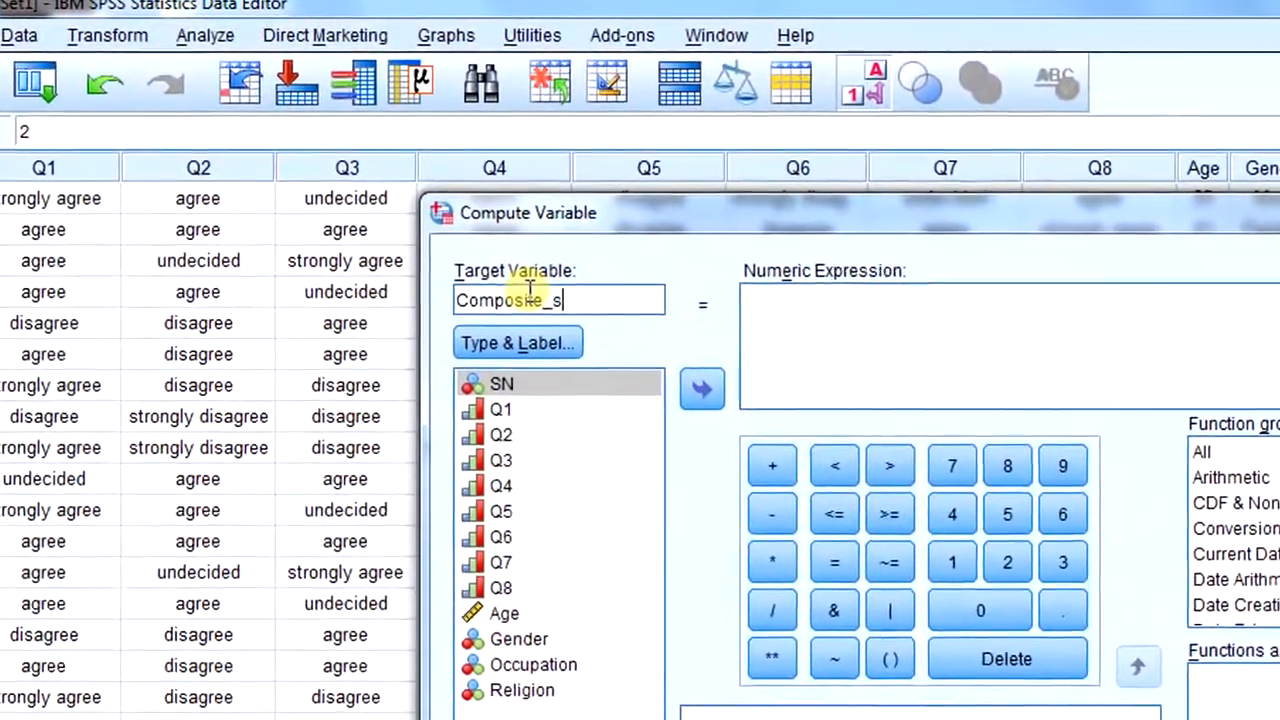
pyautogui.write('core')
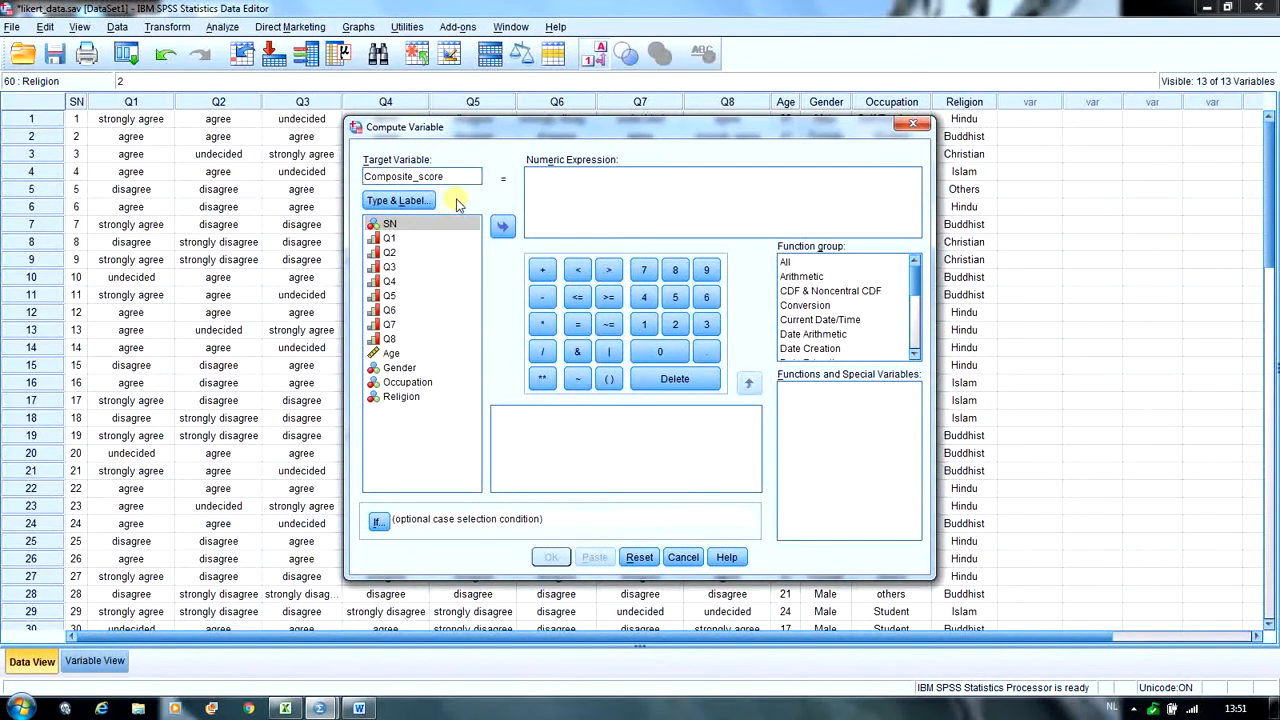
# - Give the target variable the label "composite score" and keep its type Numeric
pyautogui.click(410, 201)
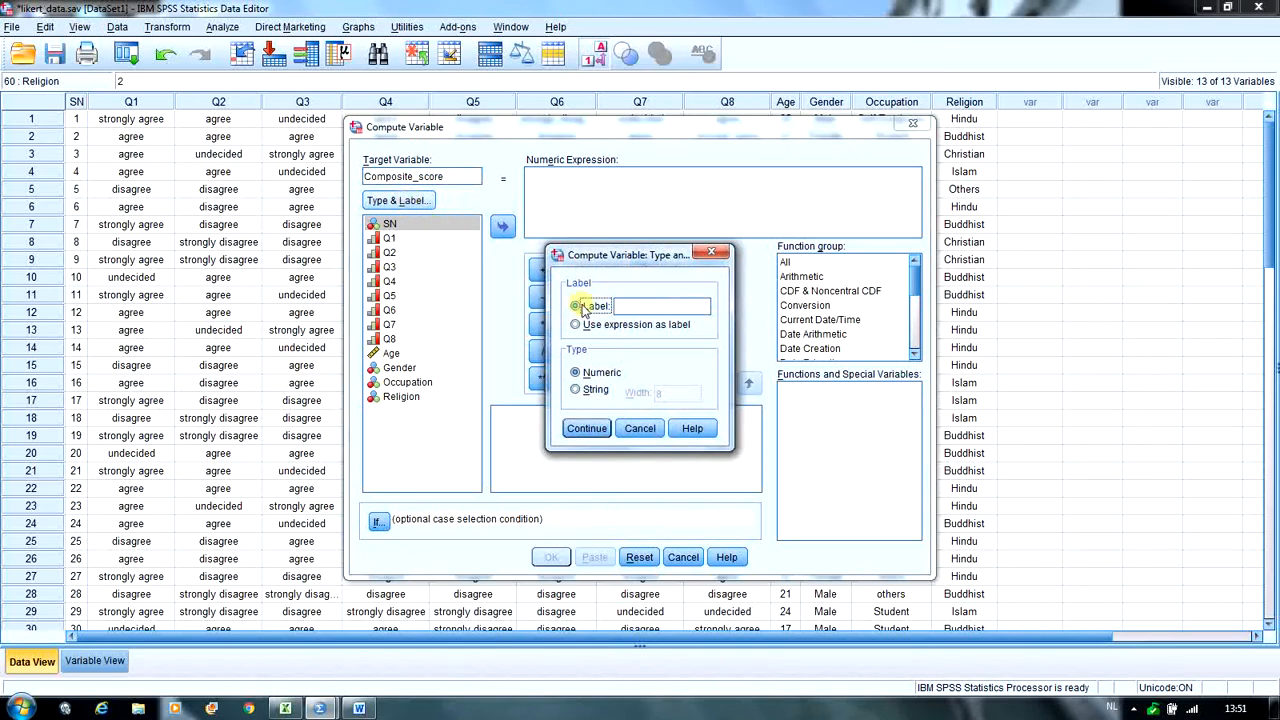
pyautogui.click(663, 307)
pyautogui.write('c')
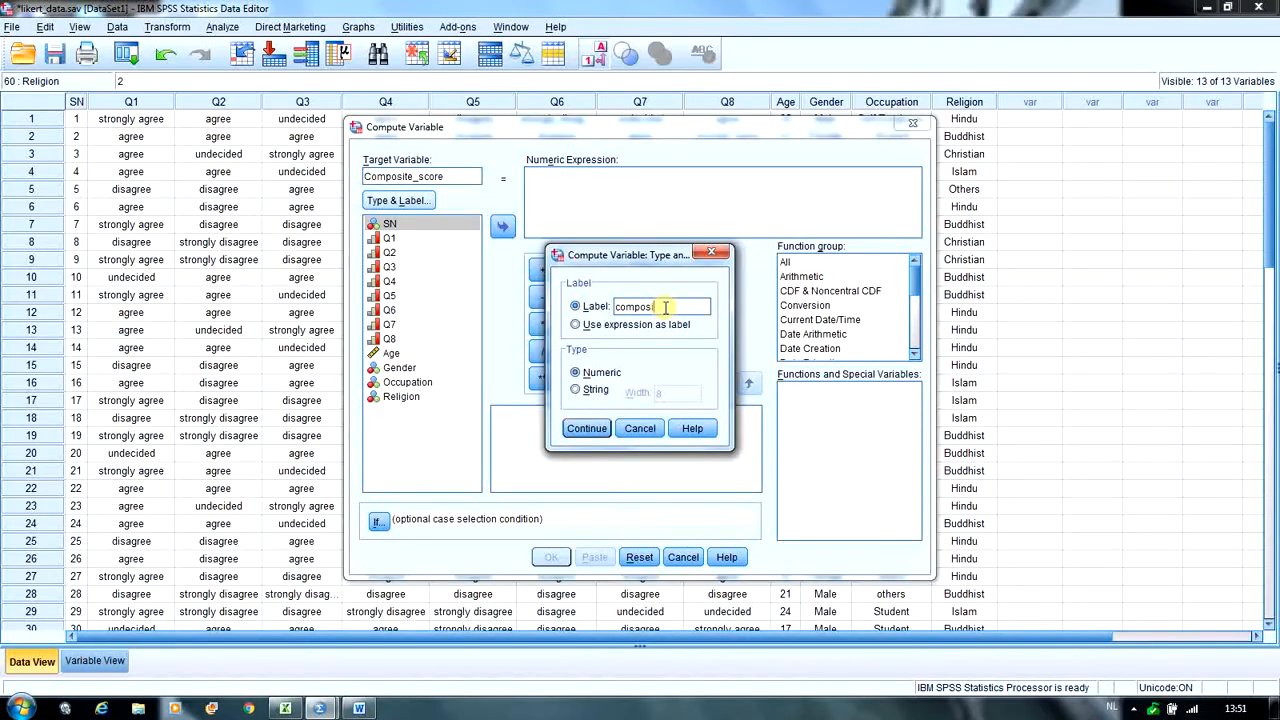
pyautogui.write('omposite')
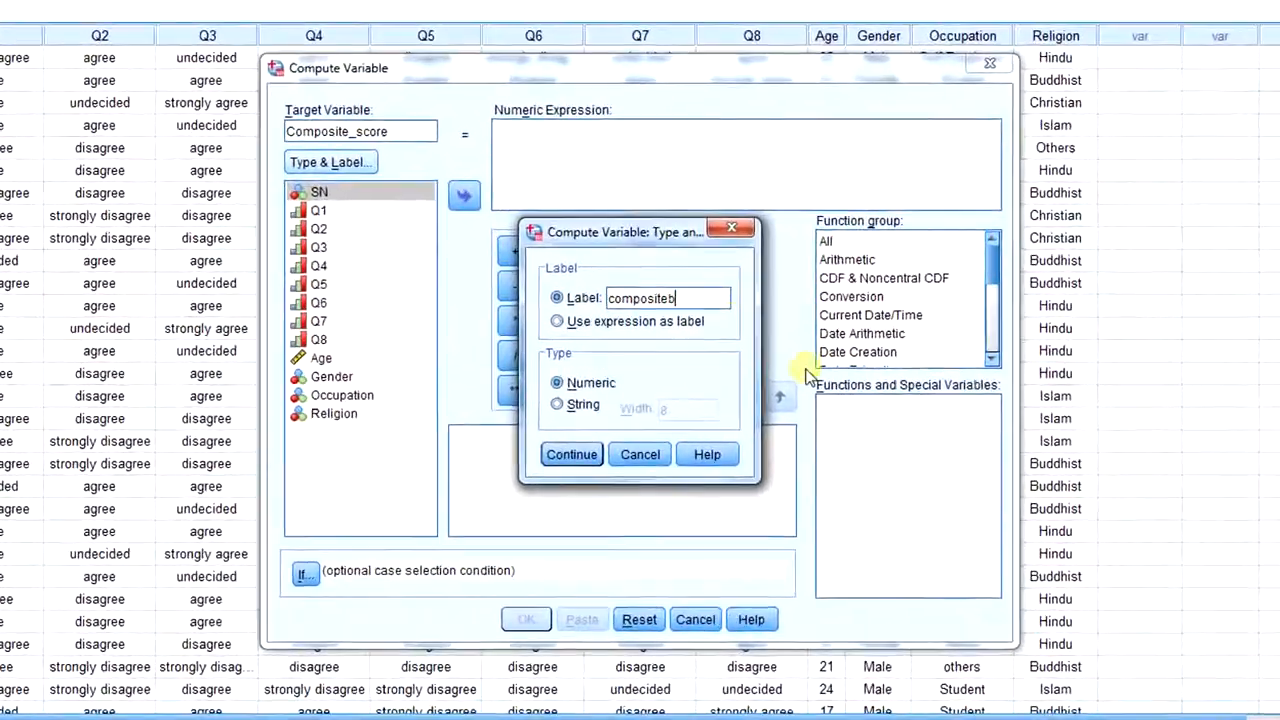
pyautogui.write('b')
pyautogui.press('BackSpace')
pyautogui.write('sco')
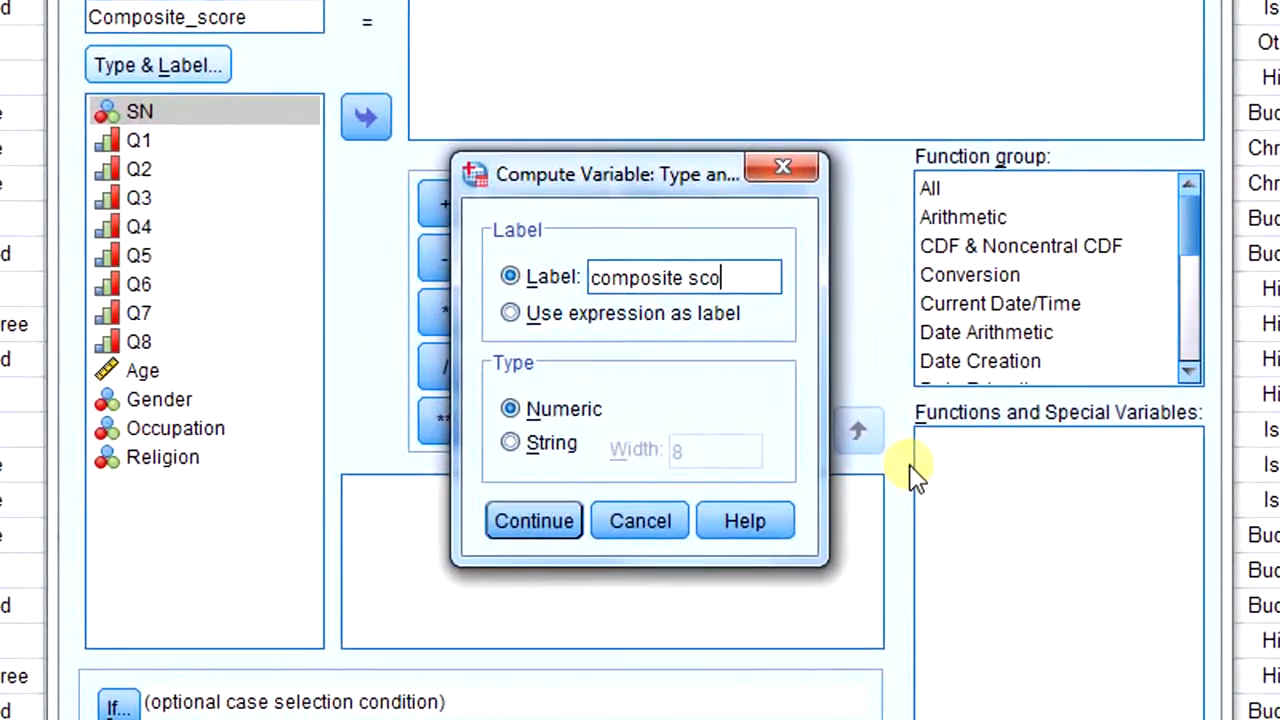
pyautogui.write('re')
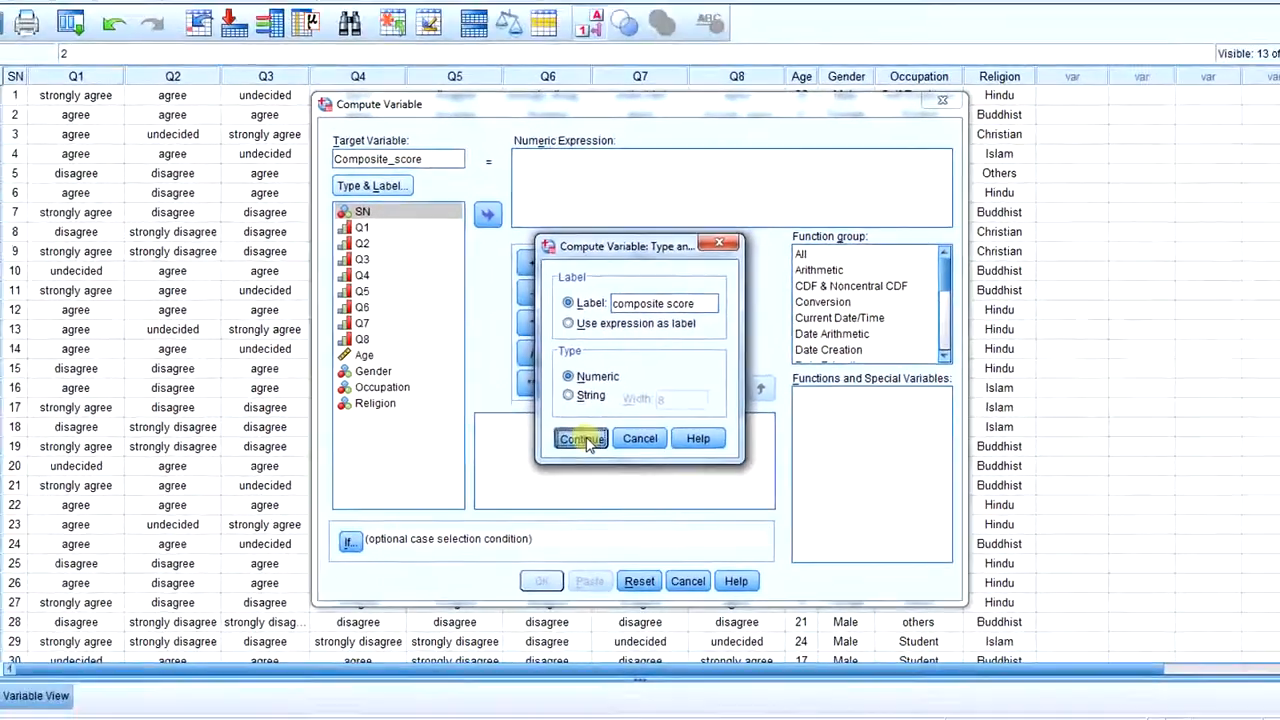
pyautogui.click(565, 522)
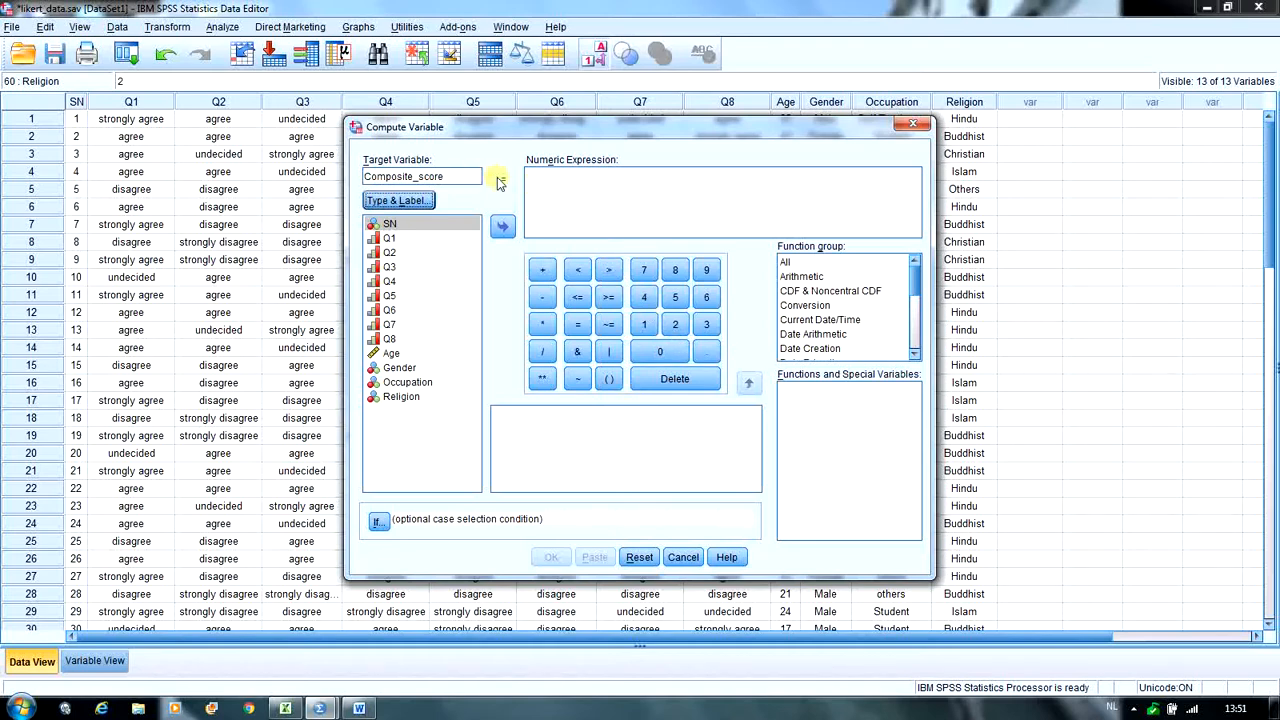
# - Begin the numeric expression with a parenthesised sum of the first four items: (Q1 + Q2 + Q3 + Q4)
pyautogui.click(609, 378)
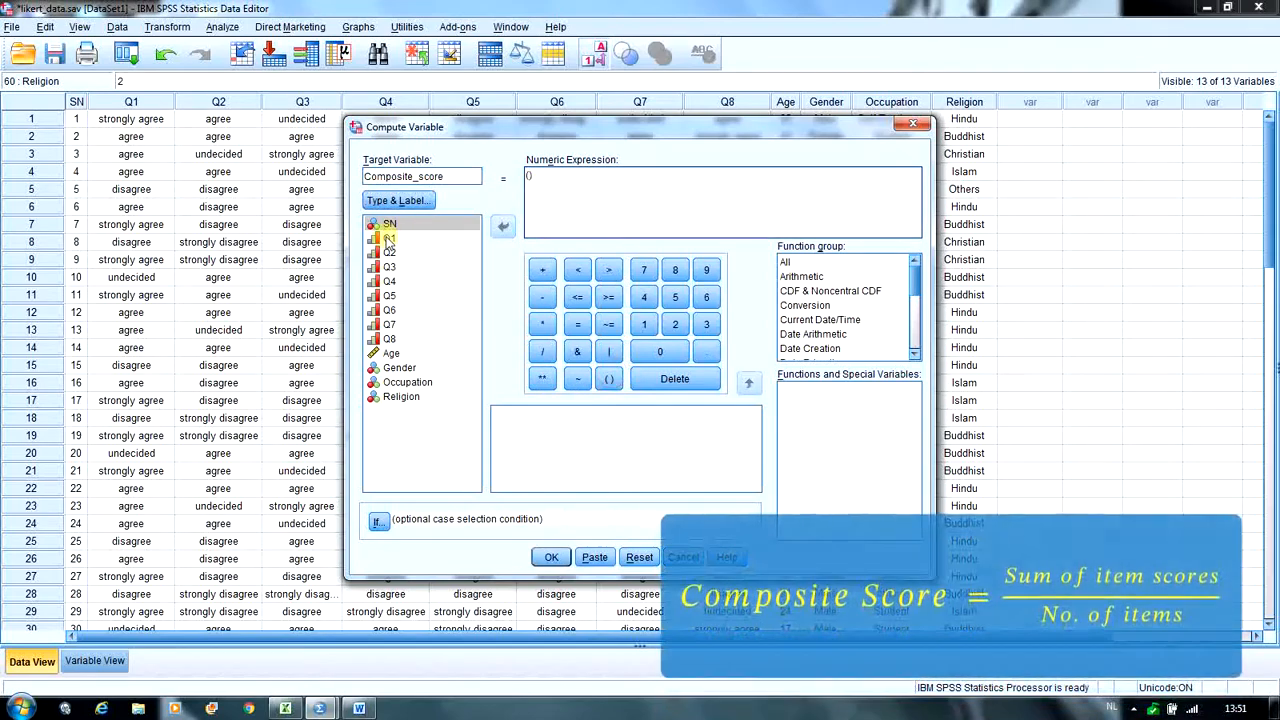
pyautogui.doubleClick(423, 238)
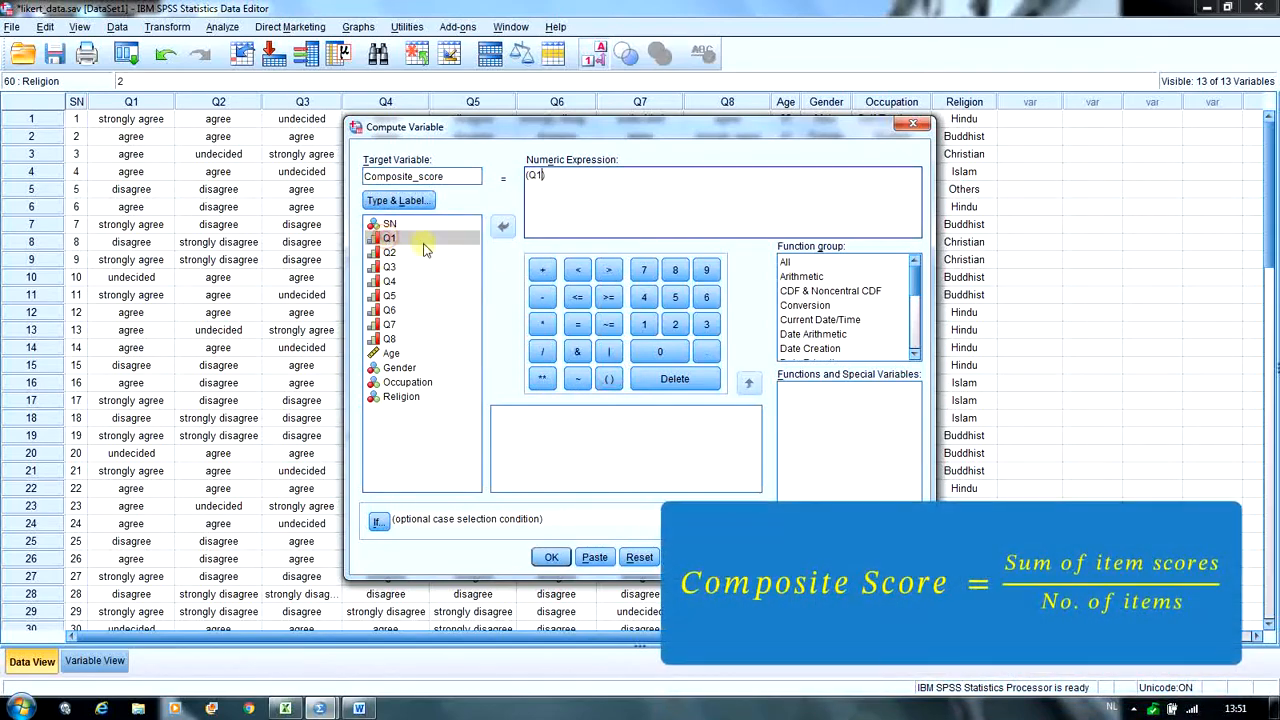
pyautogui.click(545, 272)
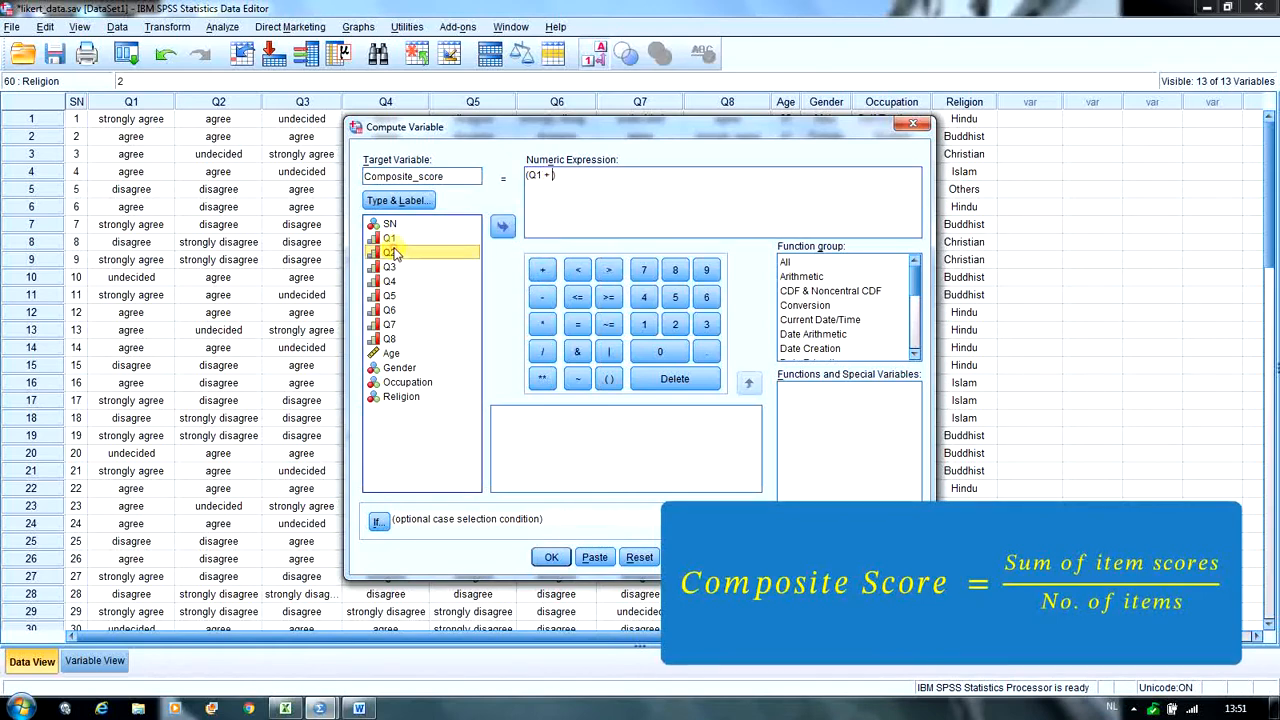
pyautogui.doubleClick(390, 252)
pyautogui.click(541, 271)
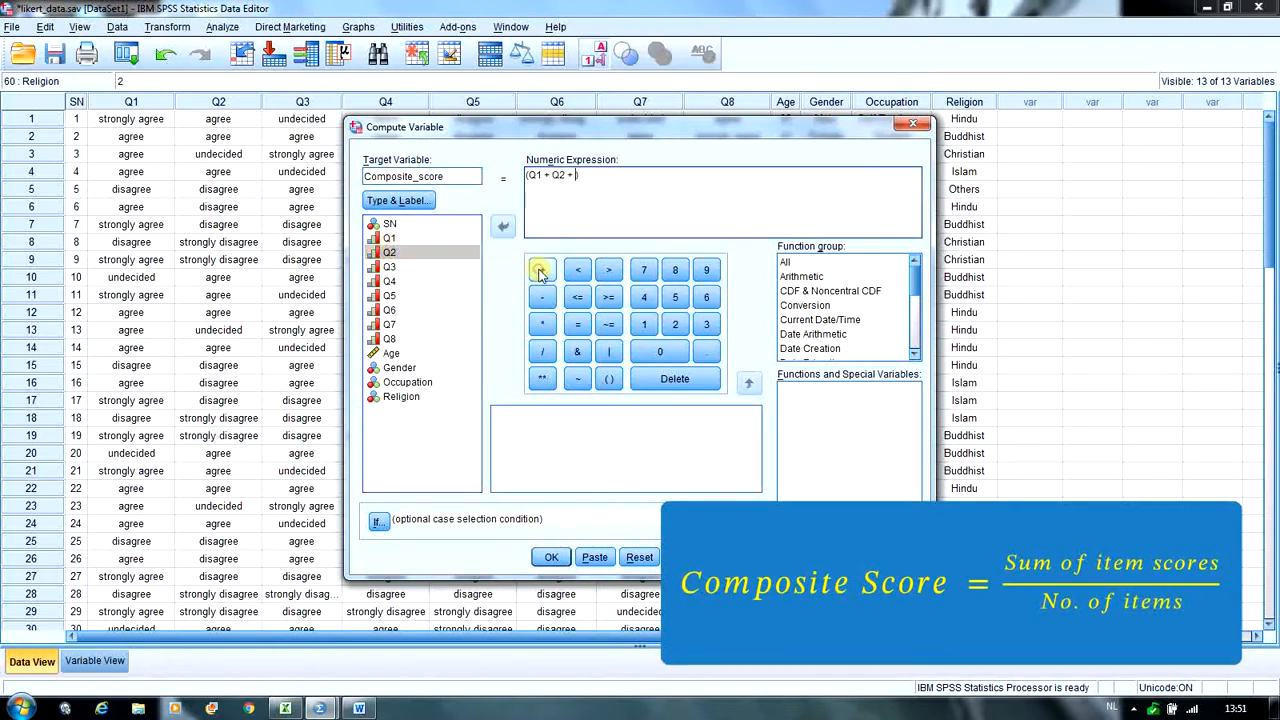
pyautogui.click(391, 267)
pyautogui.doubleClick(390, 268)
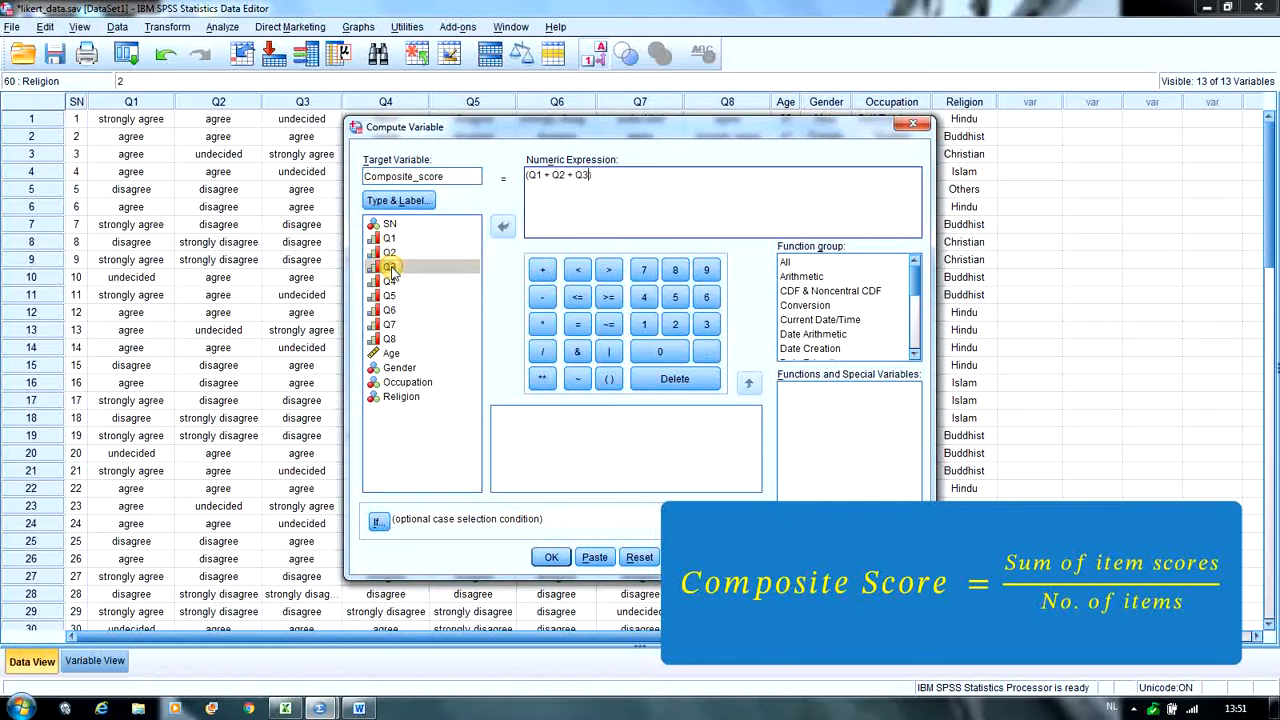
pyautogui.click(542, 271)
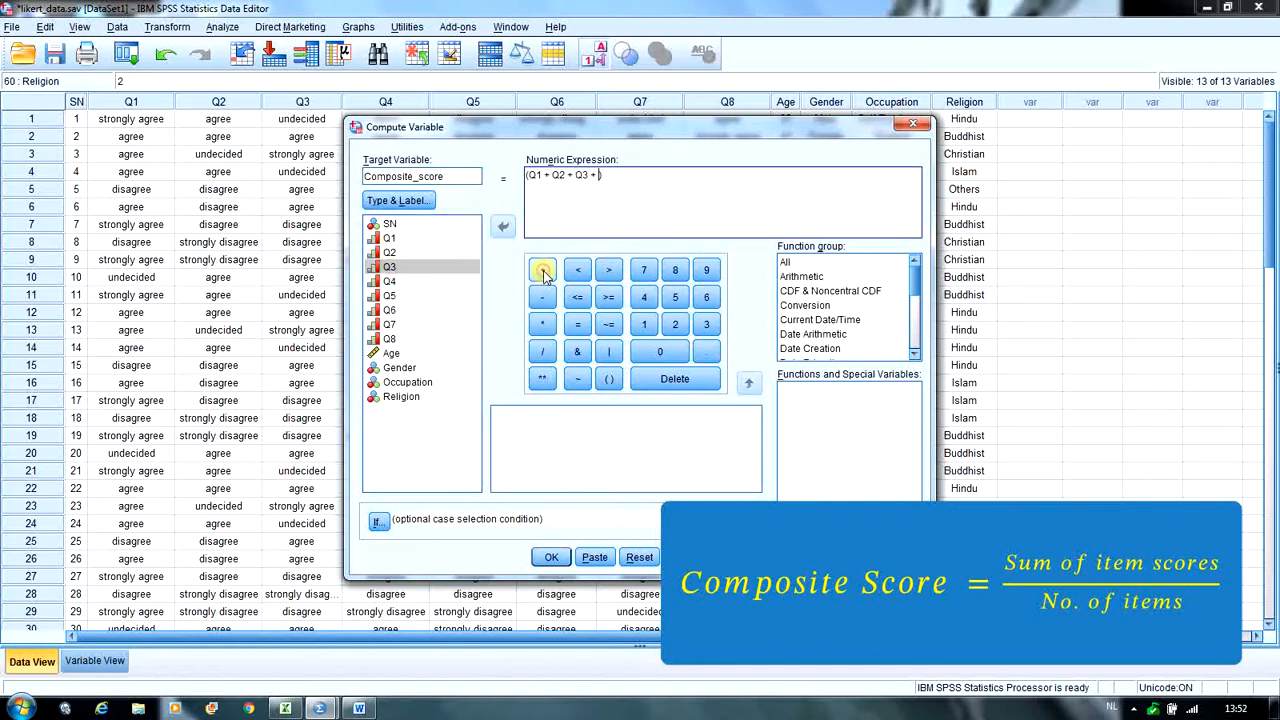
pyautogui.click(391, 282)
pyautogui.doubleClick(391, 282)
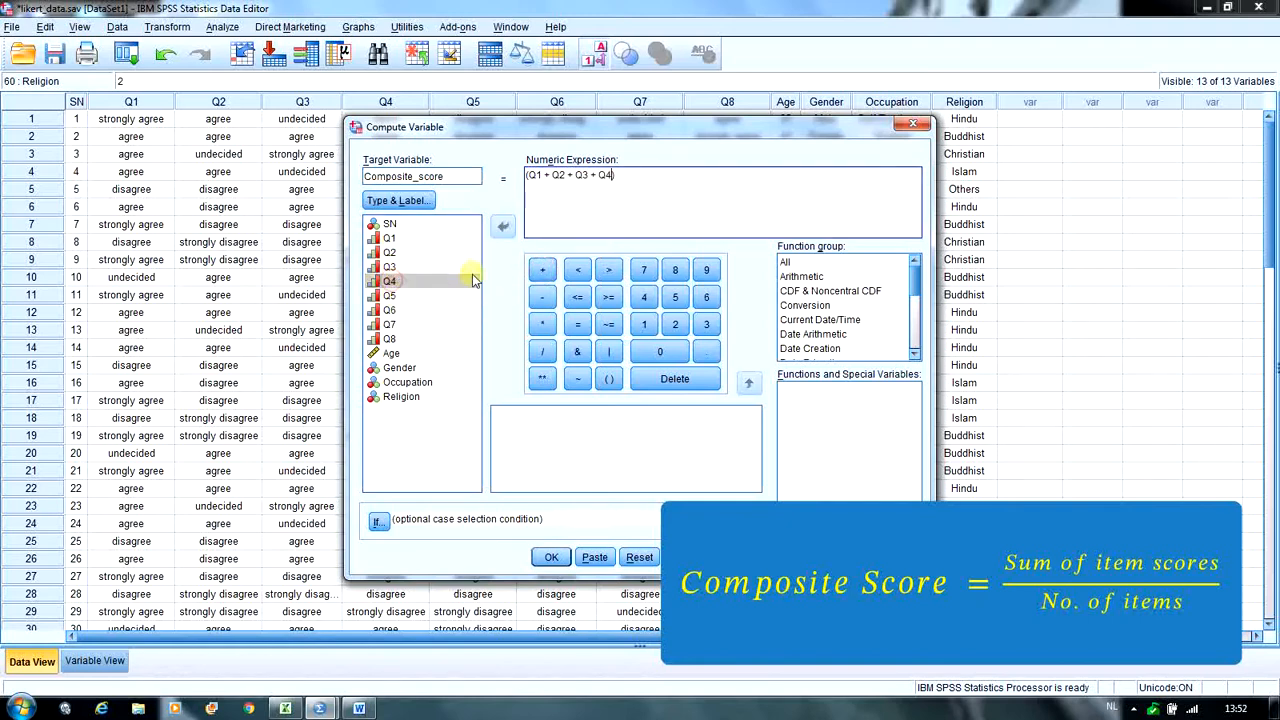
# - Extend the sum inside the parentheses with the remaining items Q5, Q6, Q7 and Q8
pyautogui.click(542, 271)
pyautogui.click(398, 296)
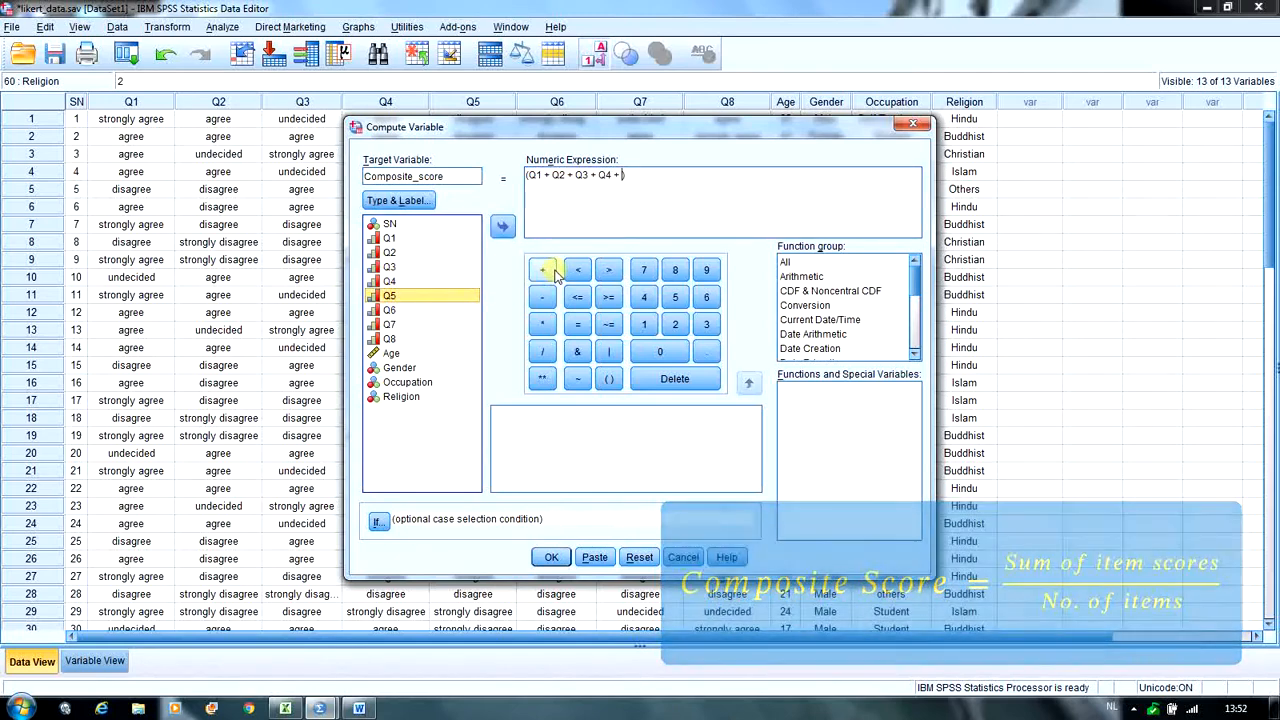
pyautogui.click(545, 270)
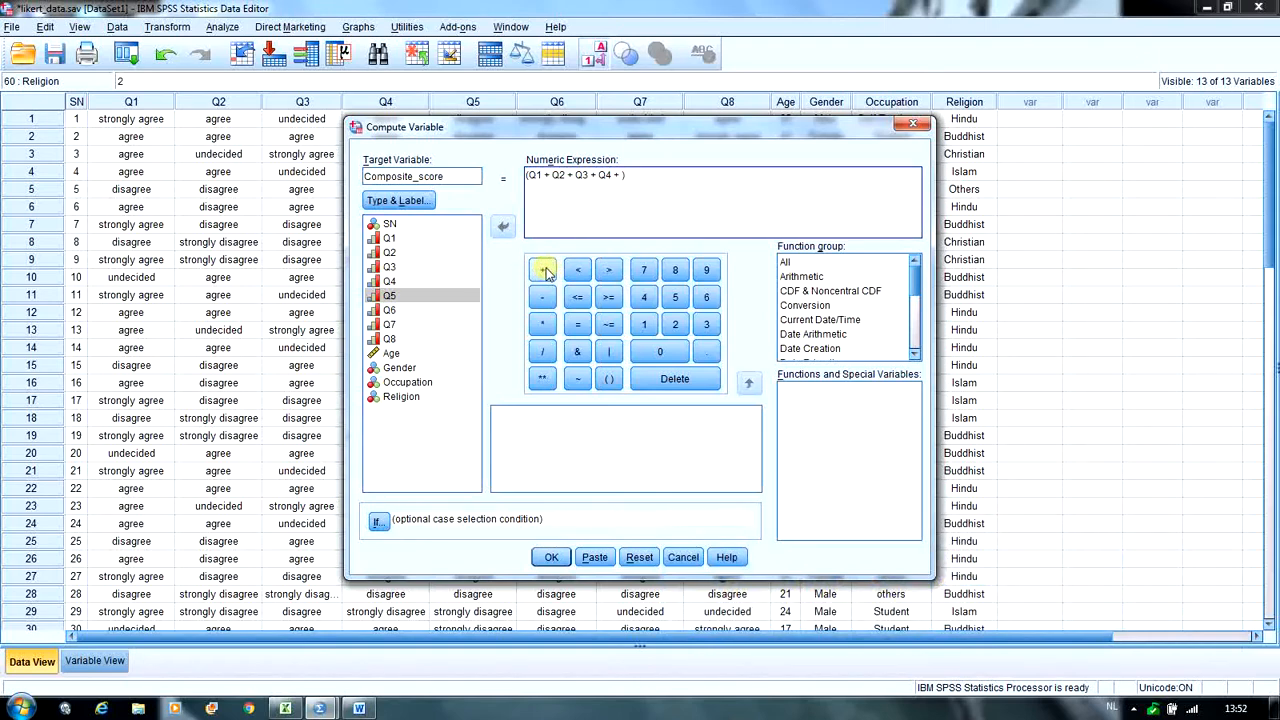
pyautogui.click(410, 297)
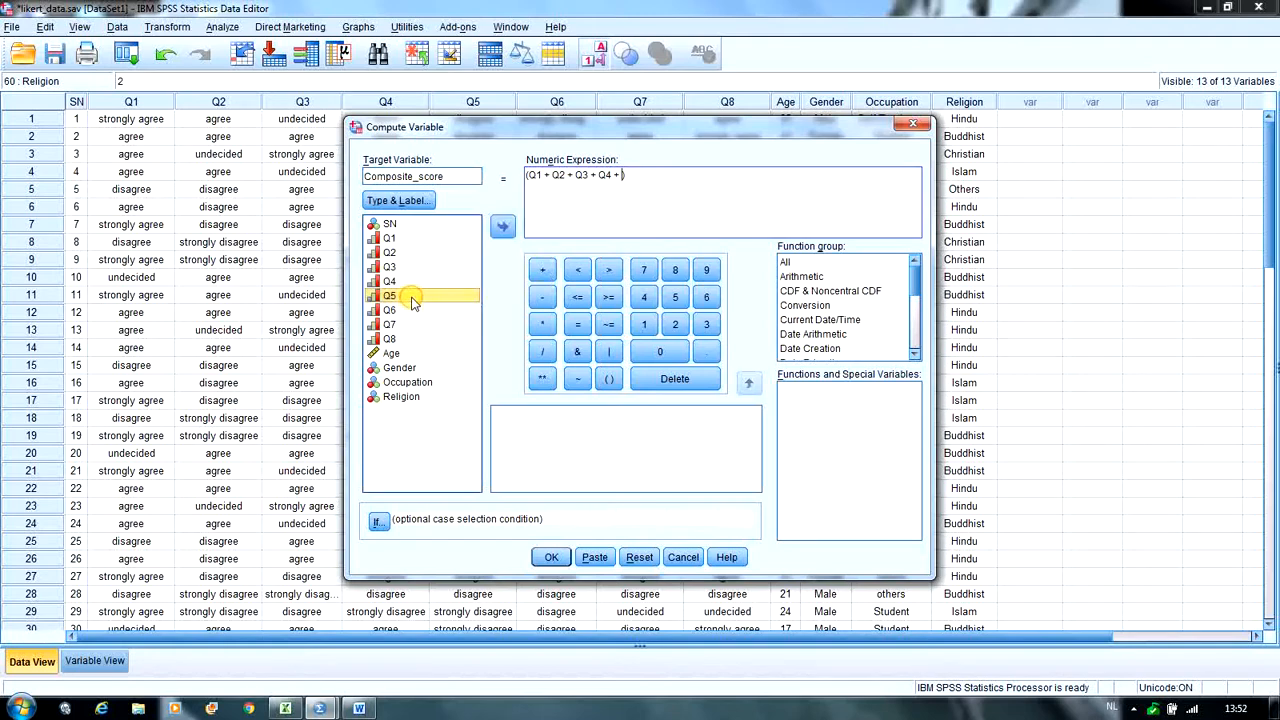
pyautogui.doubleClick(411, 298)
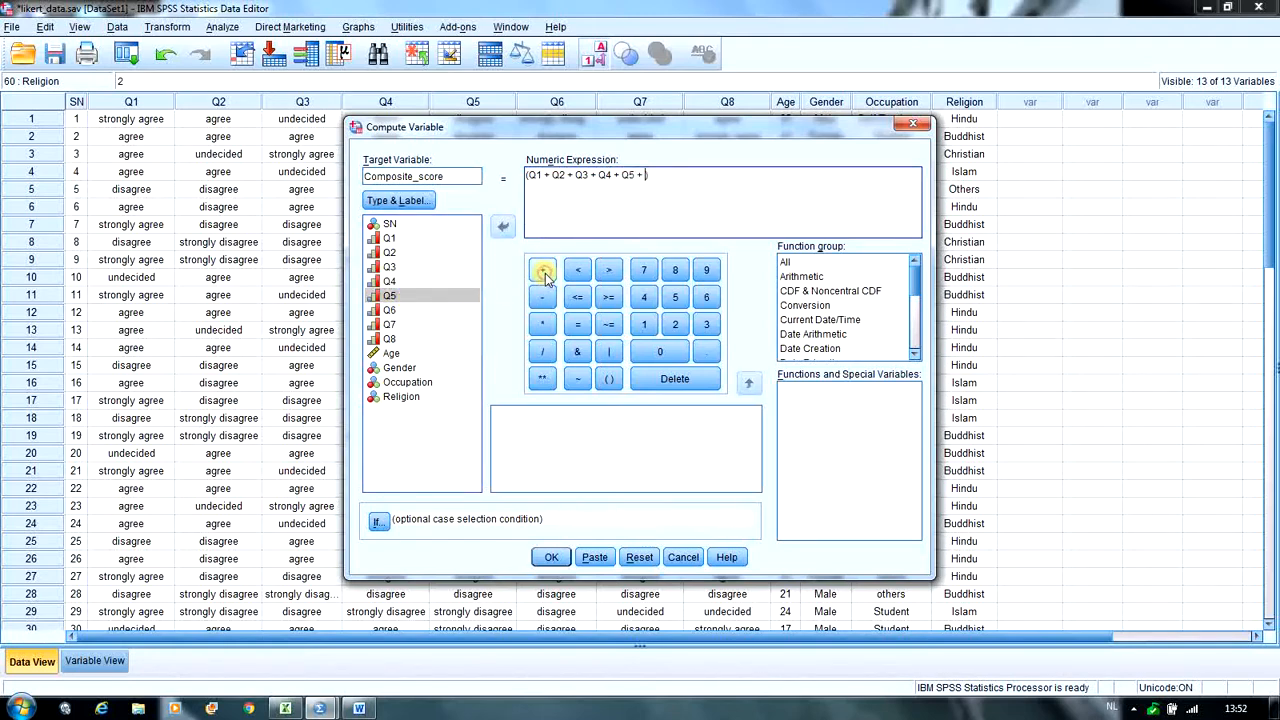
pyautogui.doubleClick(389, 311)
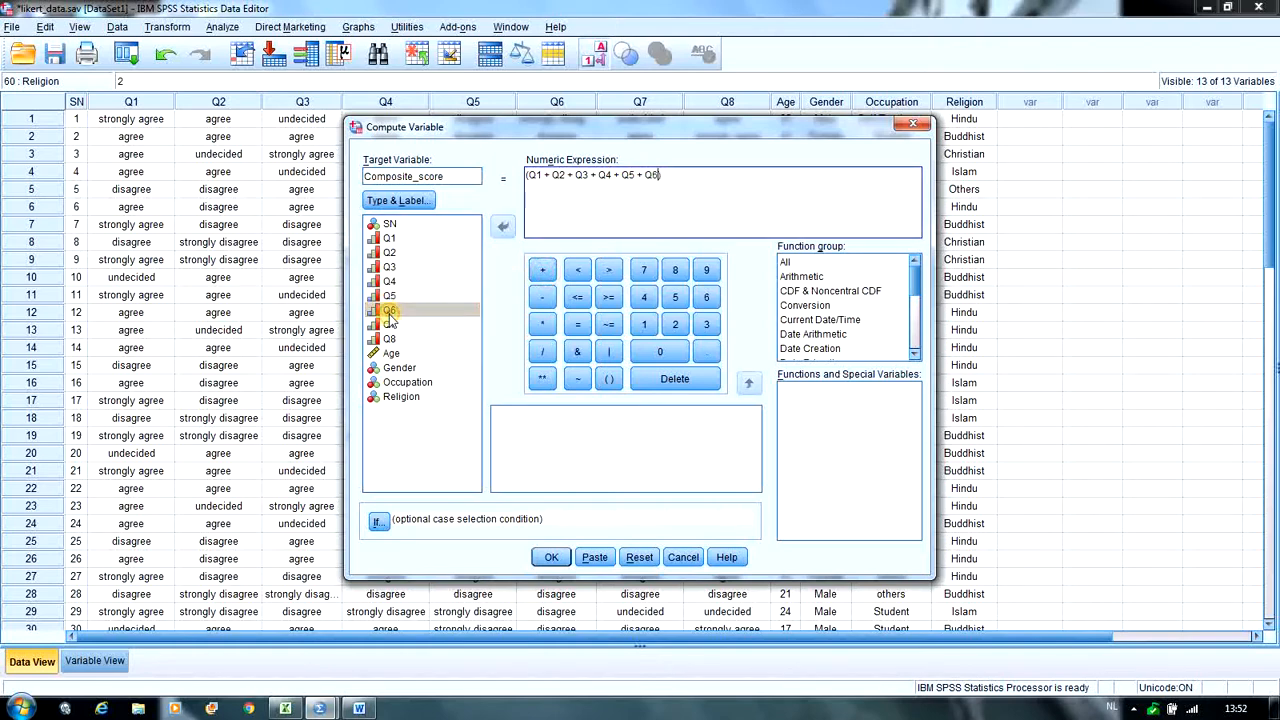
pyautogui.click(542, 270)
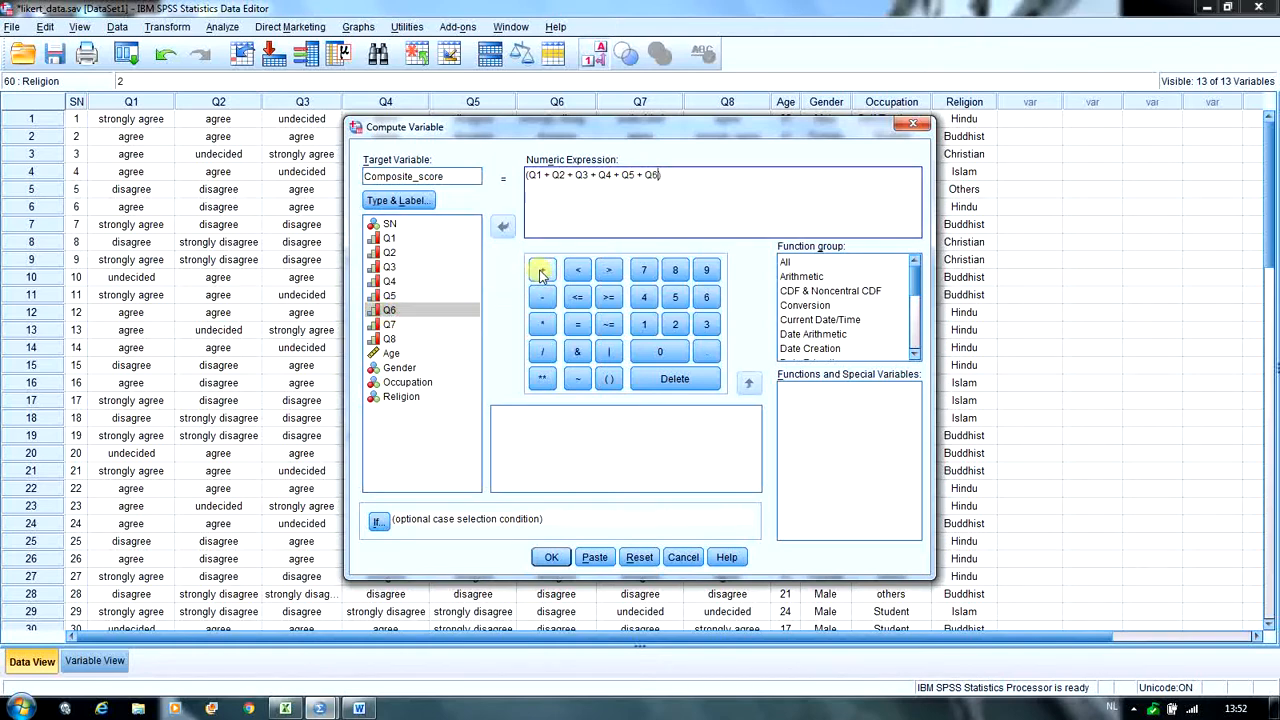
pyautogui.doubleClick(410, 324)
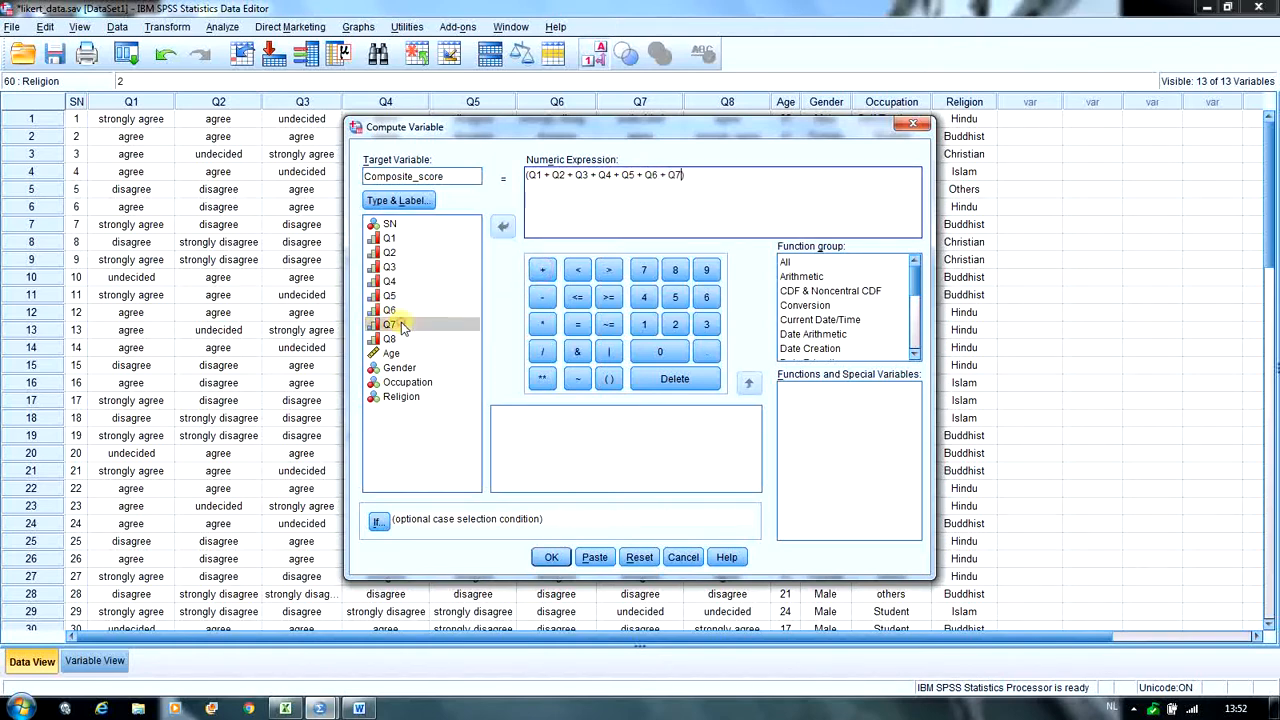
pyautogui.click(545, 272)
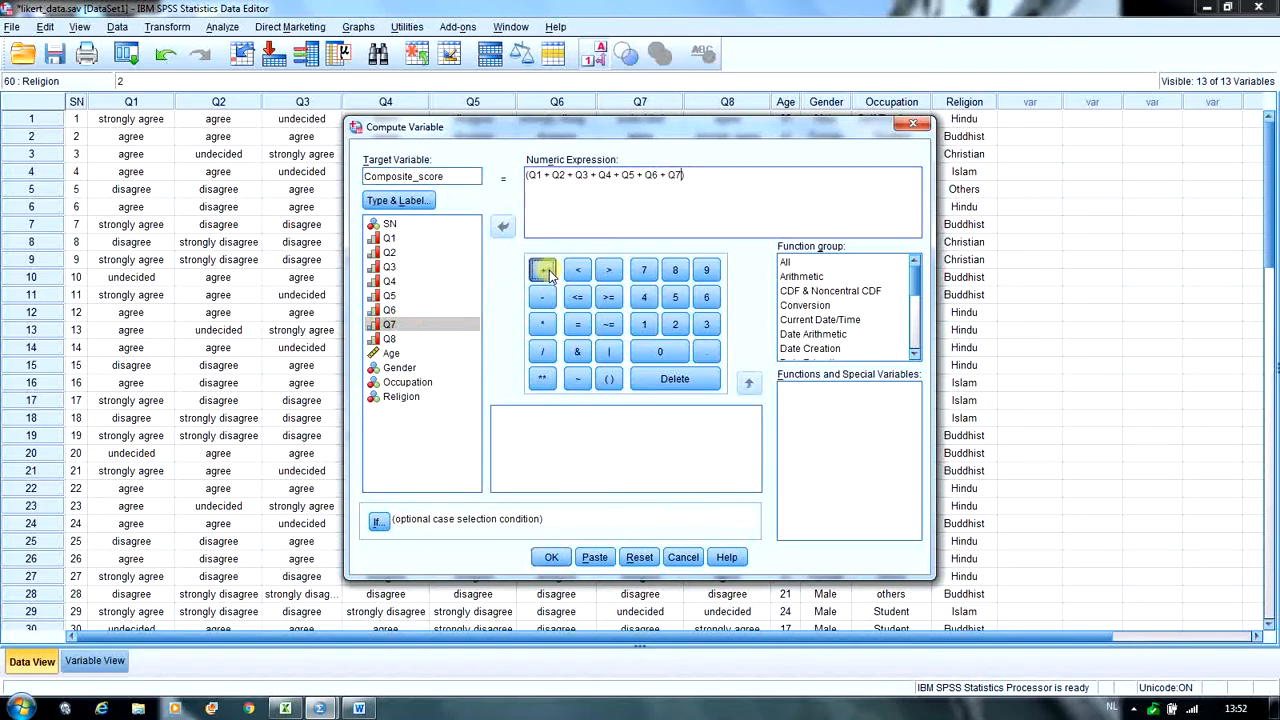
pyautogui.doubleClick(396, 340)
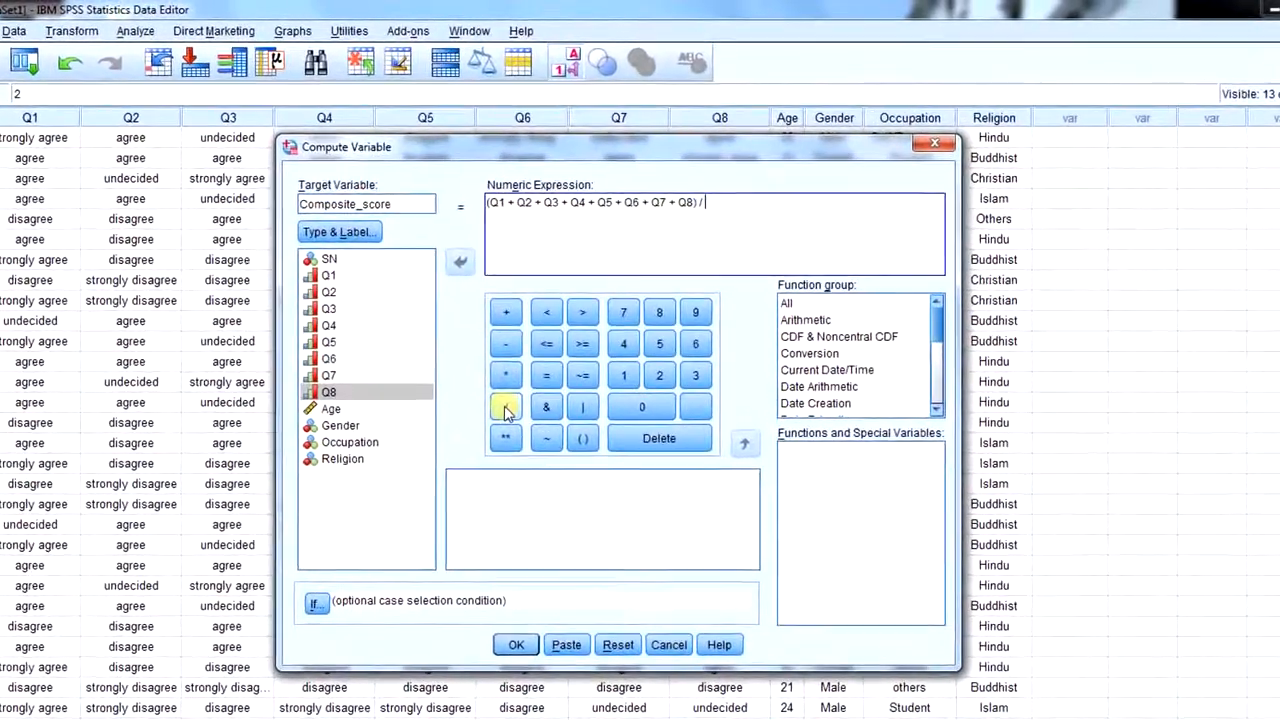
# - Divide the parenthesised sum by 8, run the computation and minimize the output window
pyautogui.write('8')
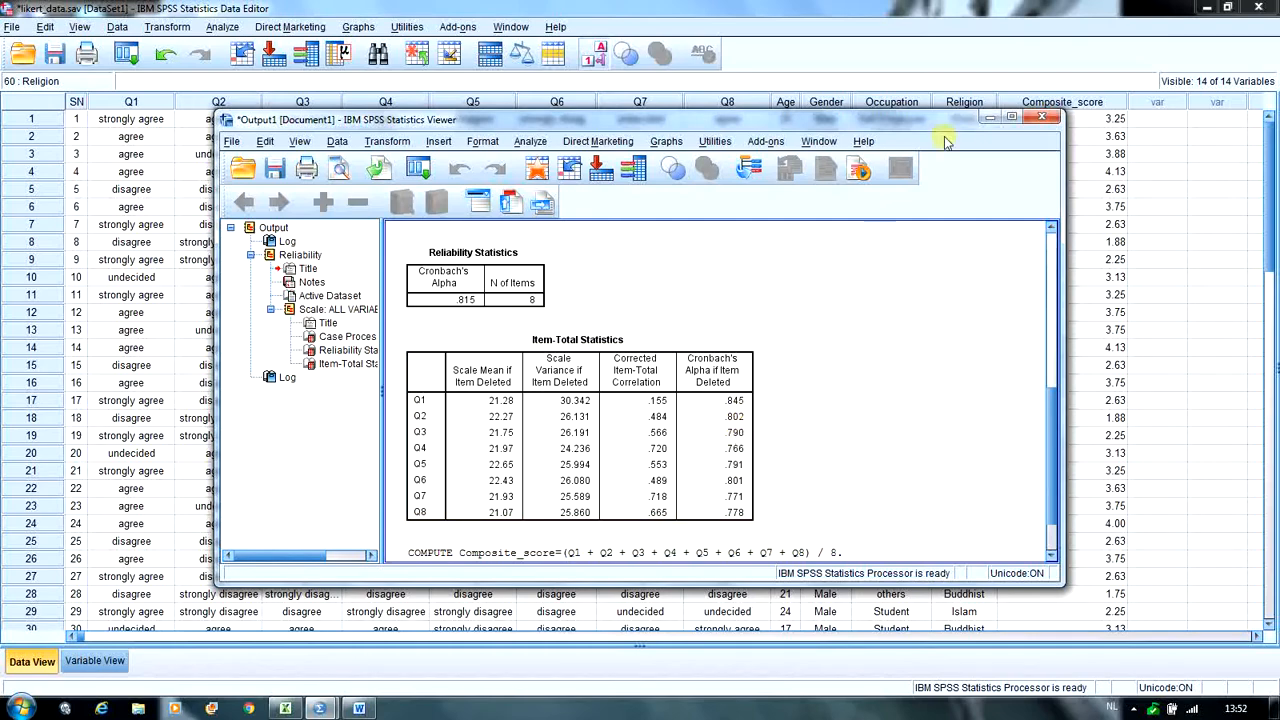
pyautogui.click(988, 118)
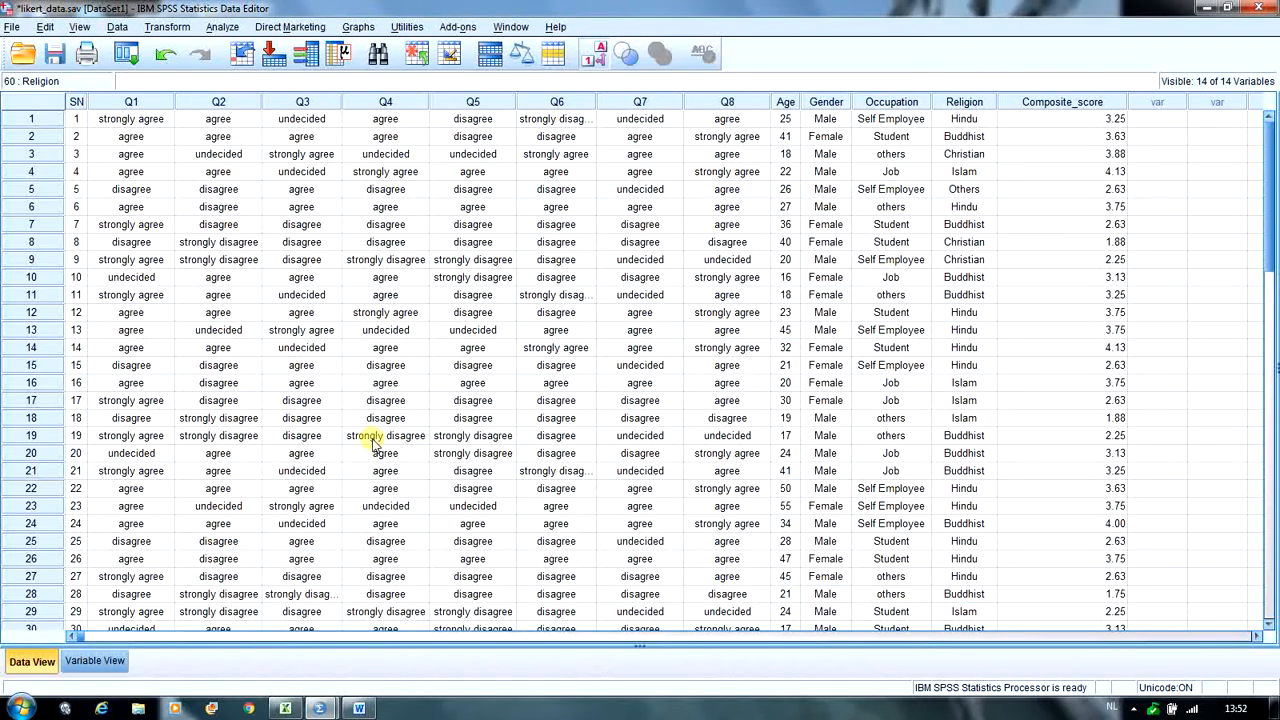
# - Check the new composite variable, widening the Name column in the variable definitions and highlighting the Composite_score column in the data
pyautogui.click(95, 661)
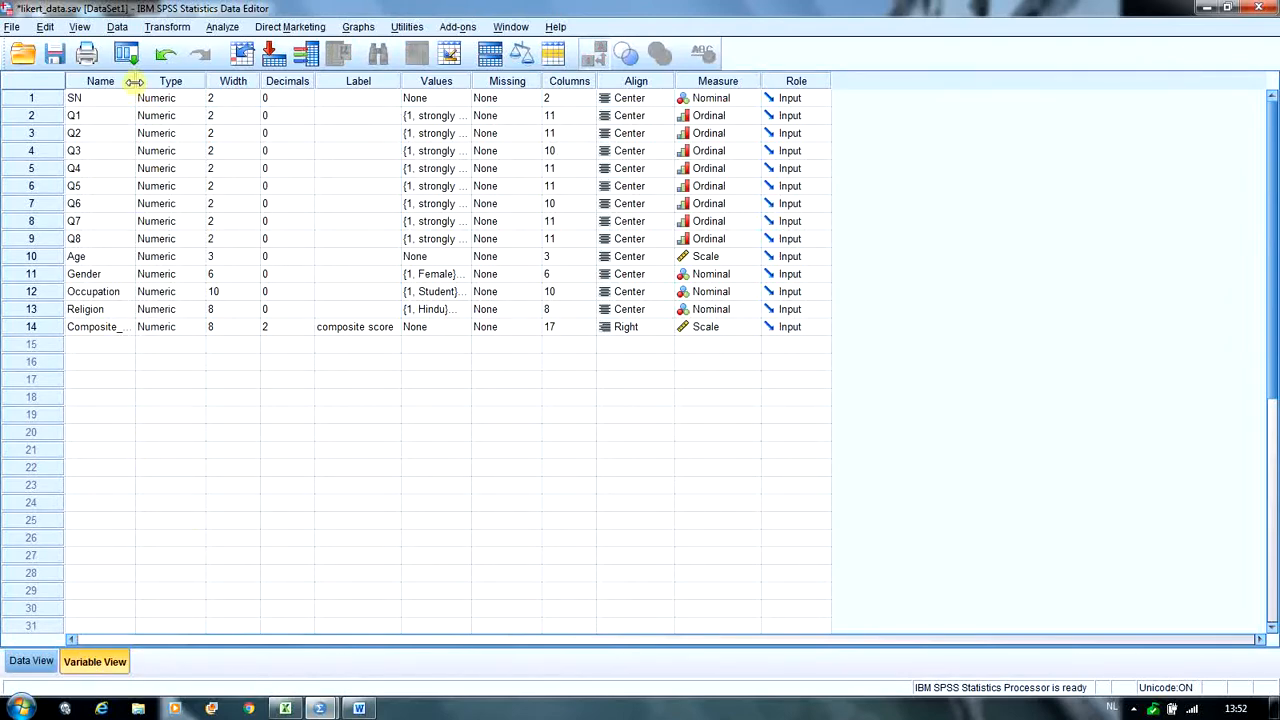
pyautogui.moveTo(134, 81); pyautogui.dragTo(157, 80)
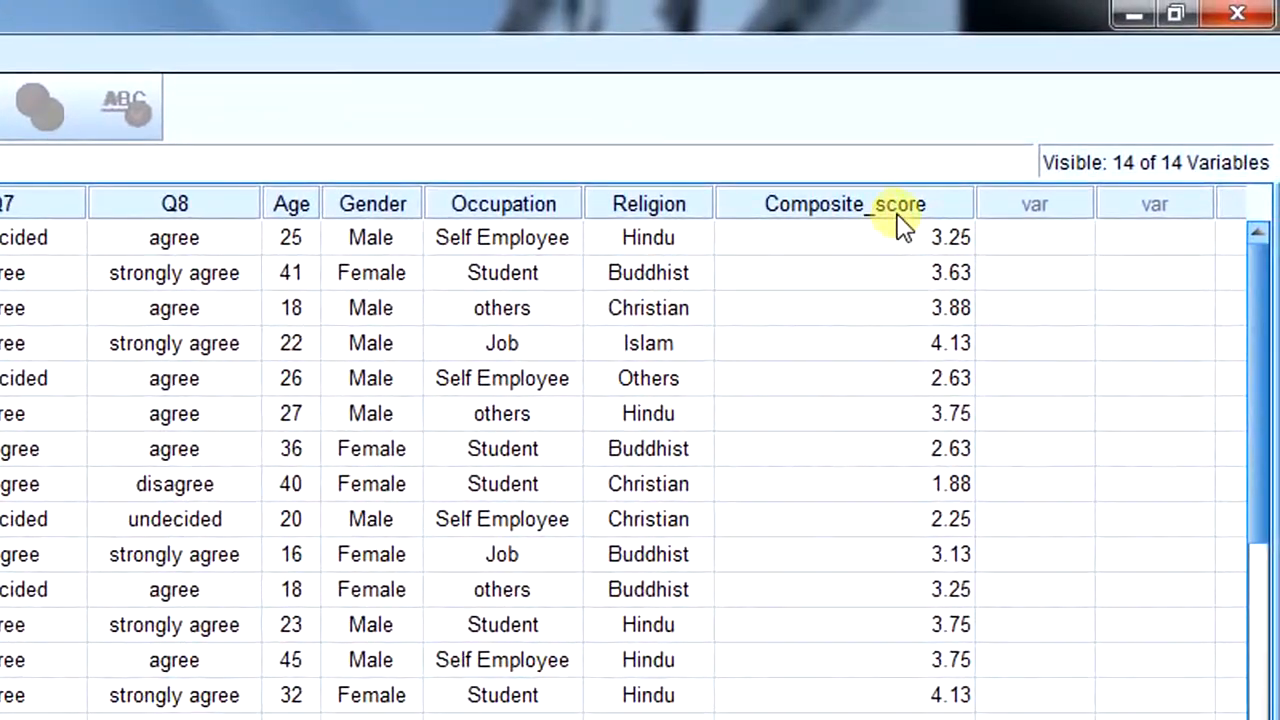
pyautogui.click(898, 206)
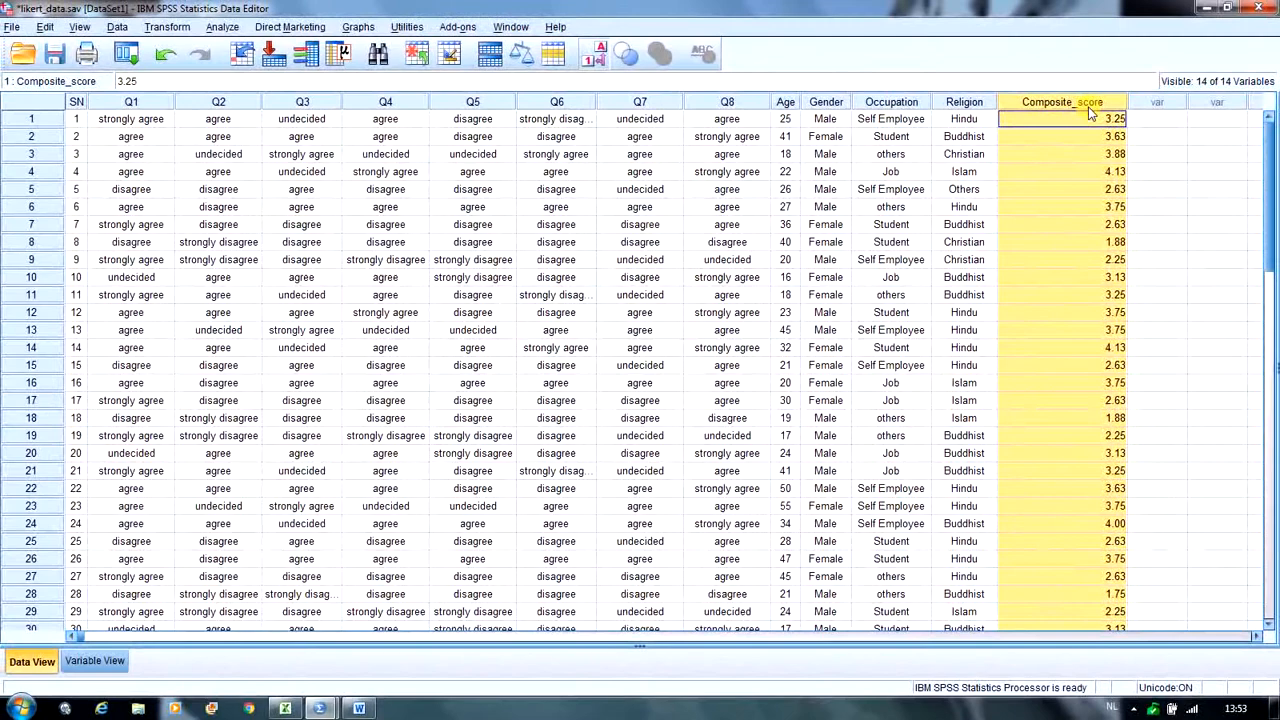
pyautogui.click(1162, 154)
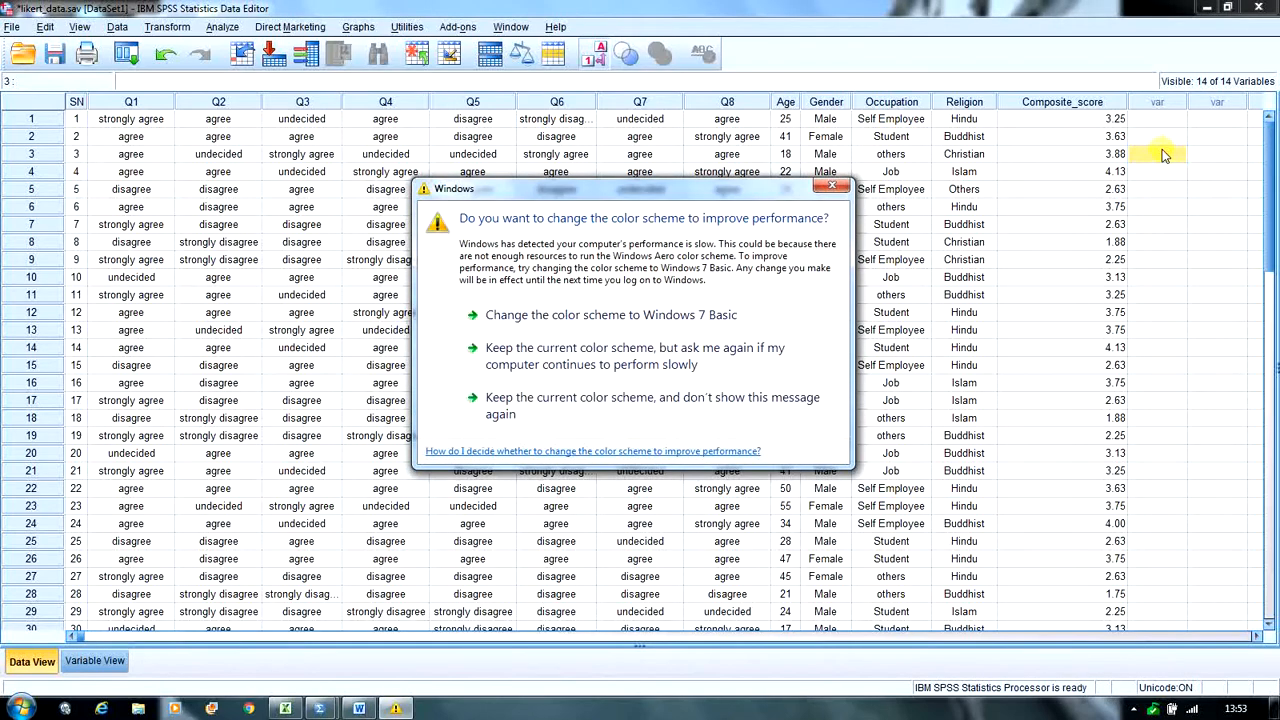
pyautogui.click(832, 187)
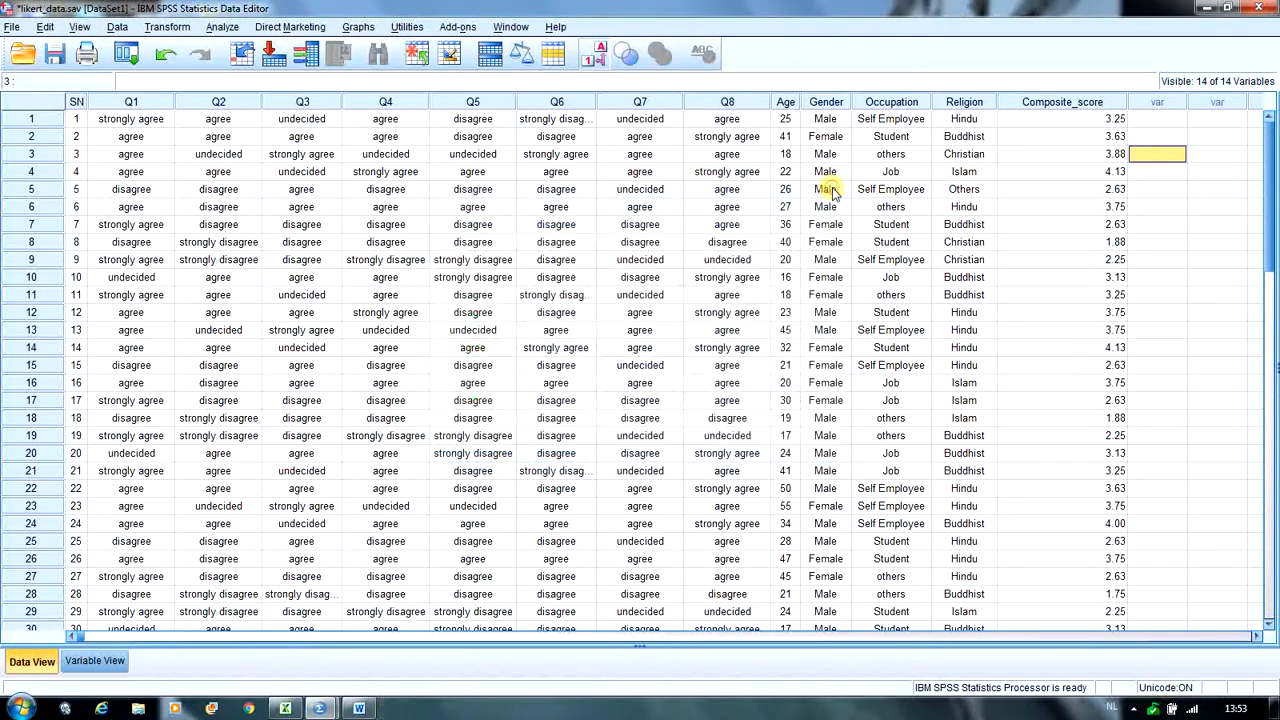
# - Start an Explore analysis from the descriptive statistics with composite score as the dependent variable
pyautogui.click(221, 28)
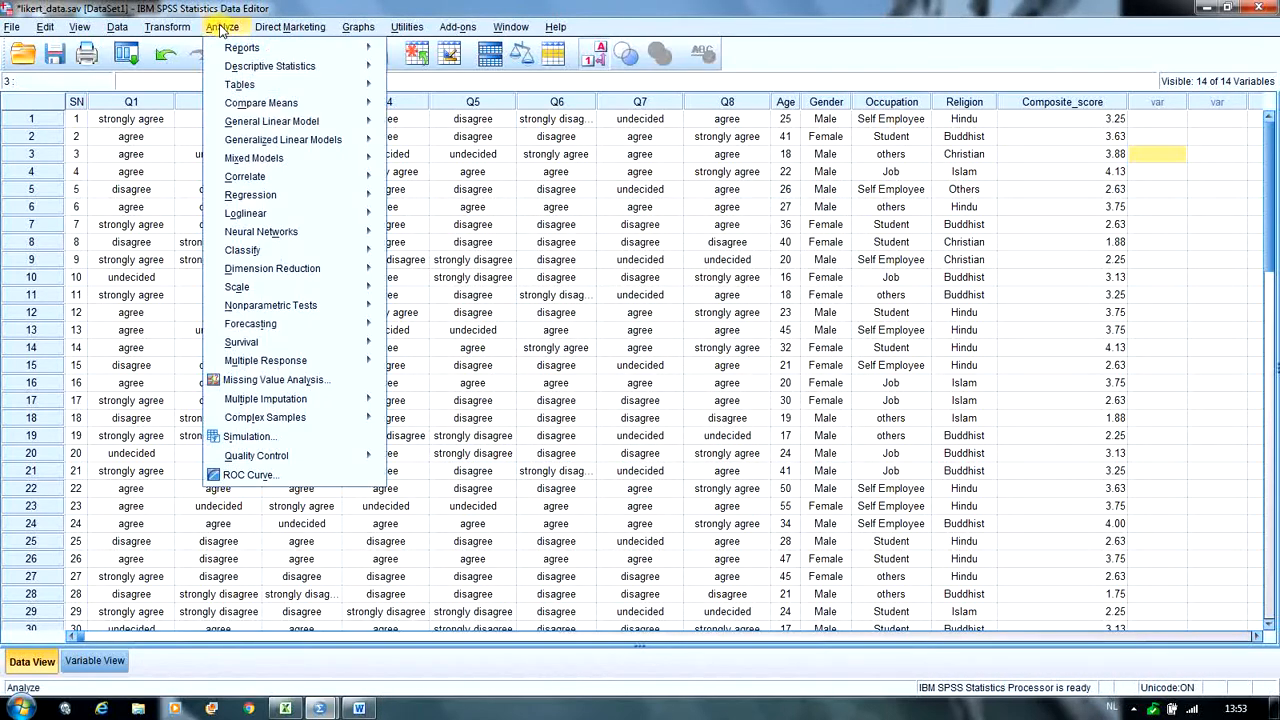
pyautogui.moveTo(285, 66)
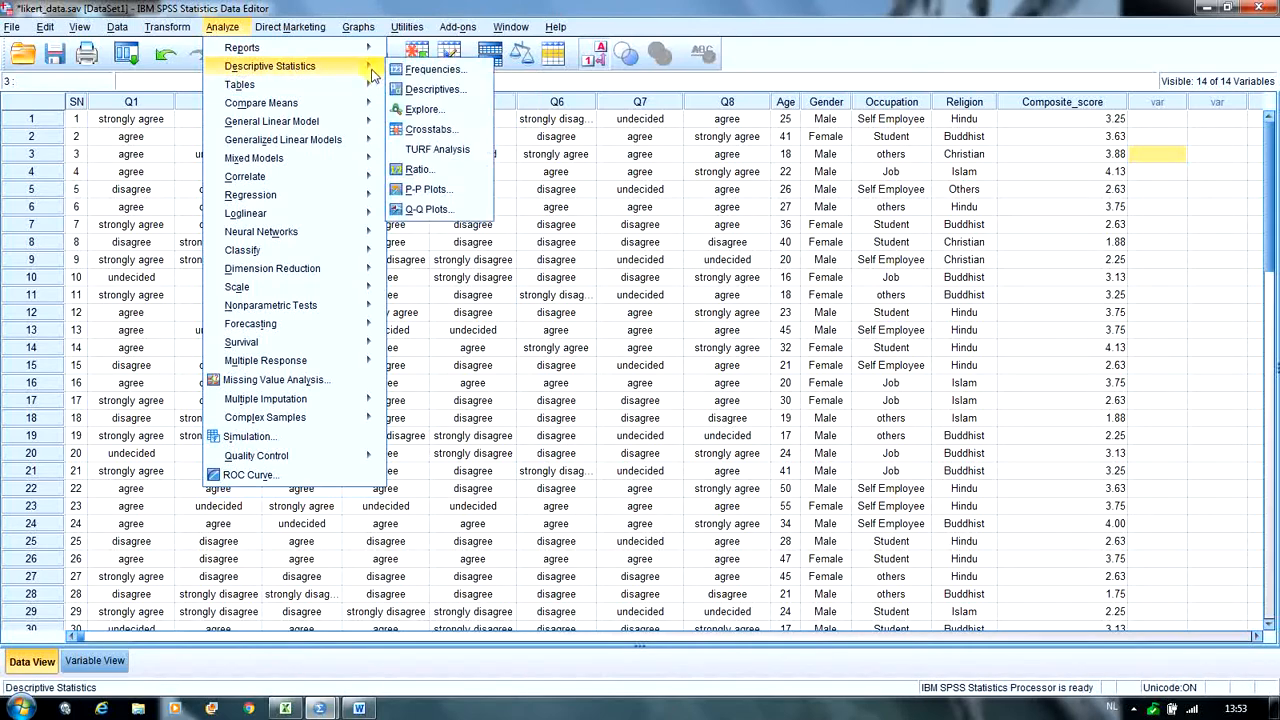
pyautogui.click(410, 110)
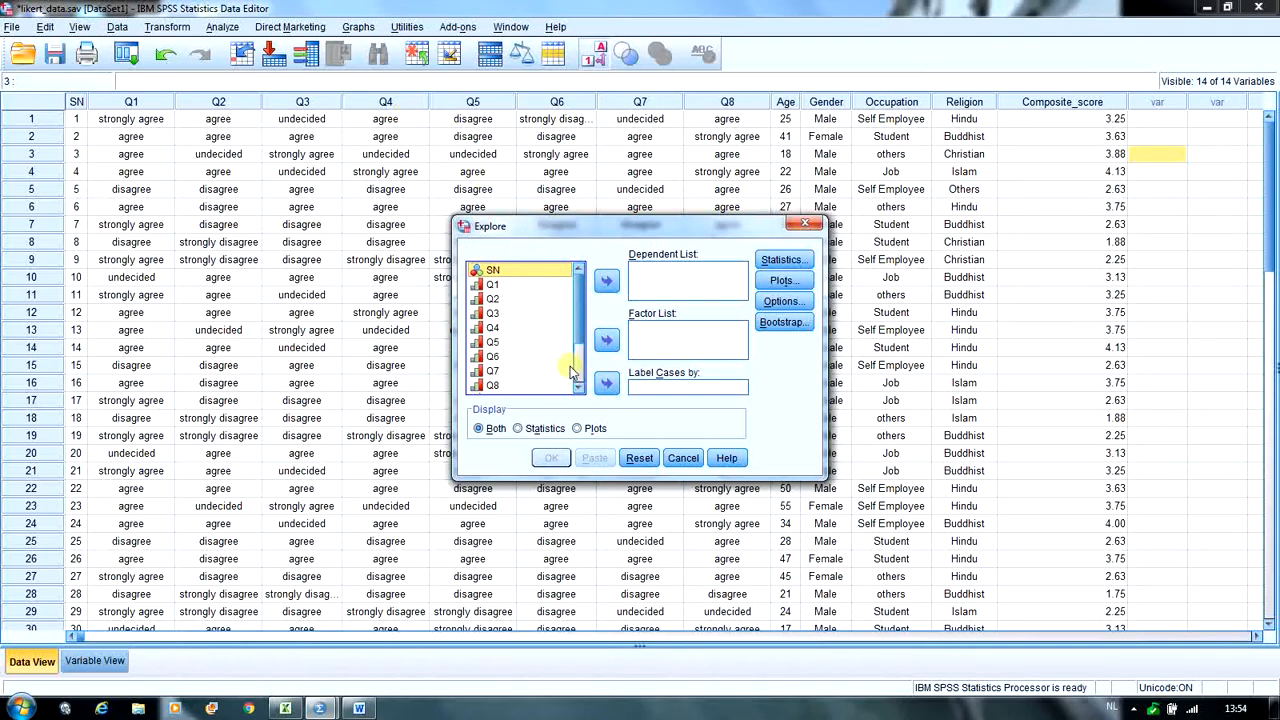
pyautogui.click(581, 389)
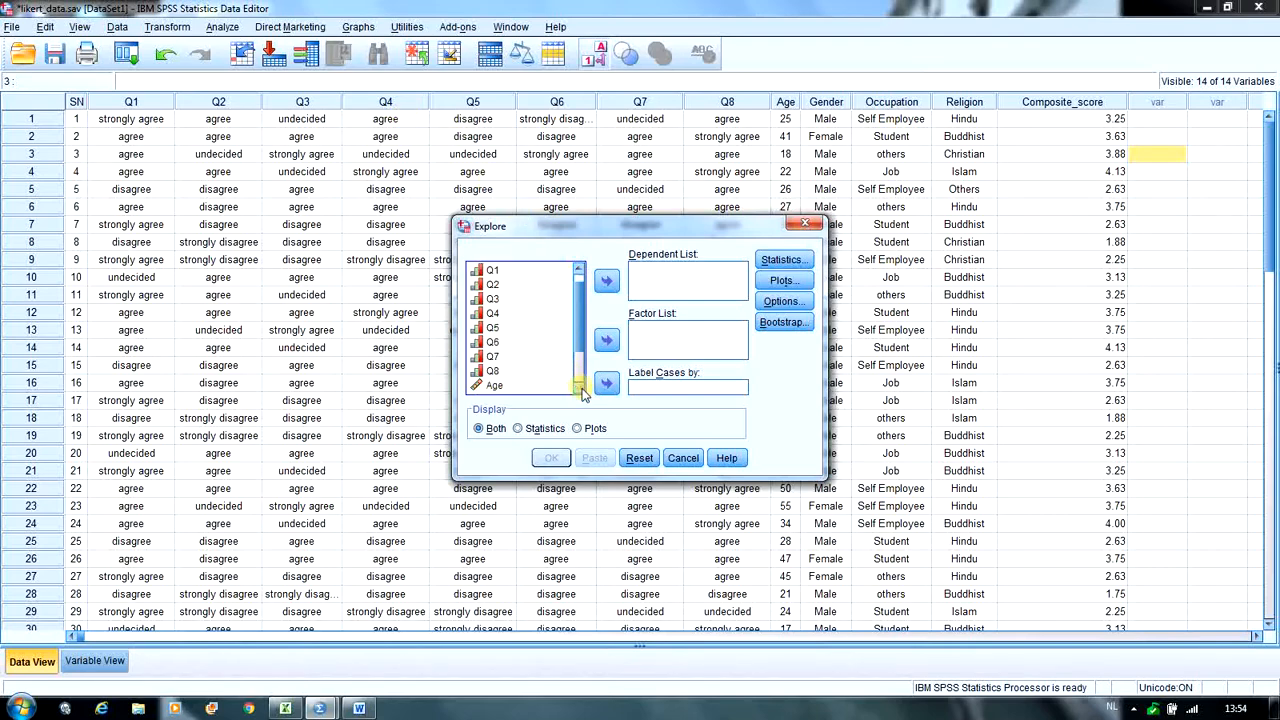
pyautogui.click(581, 389)
pyautogui.click(581, 389)
pyautogui.click(581, 389)
pyautogui.click(581, 389)
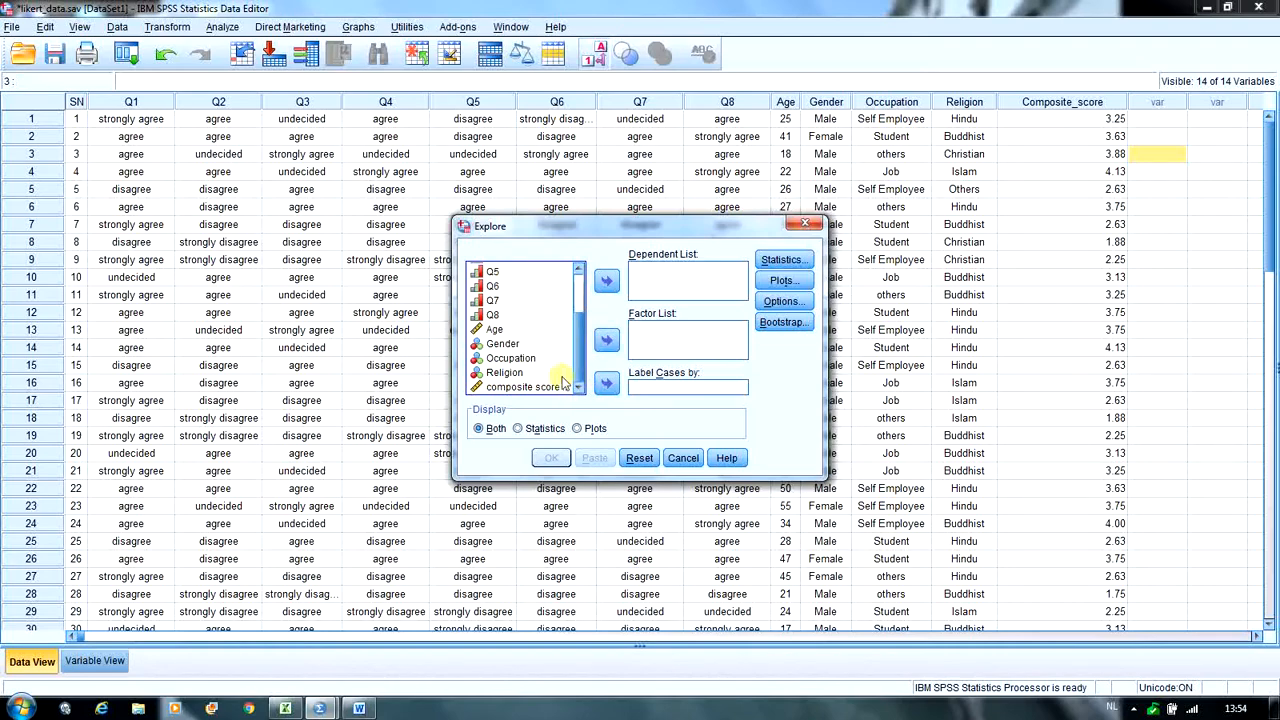
pyautogui.click(530, 386)
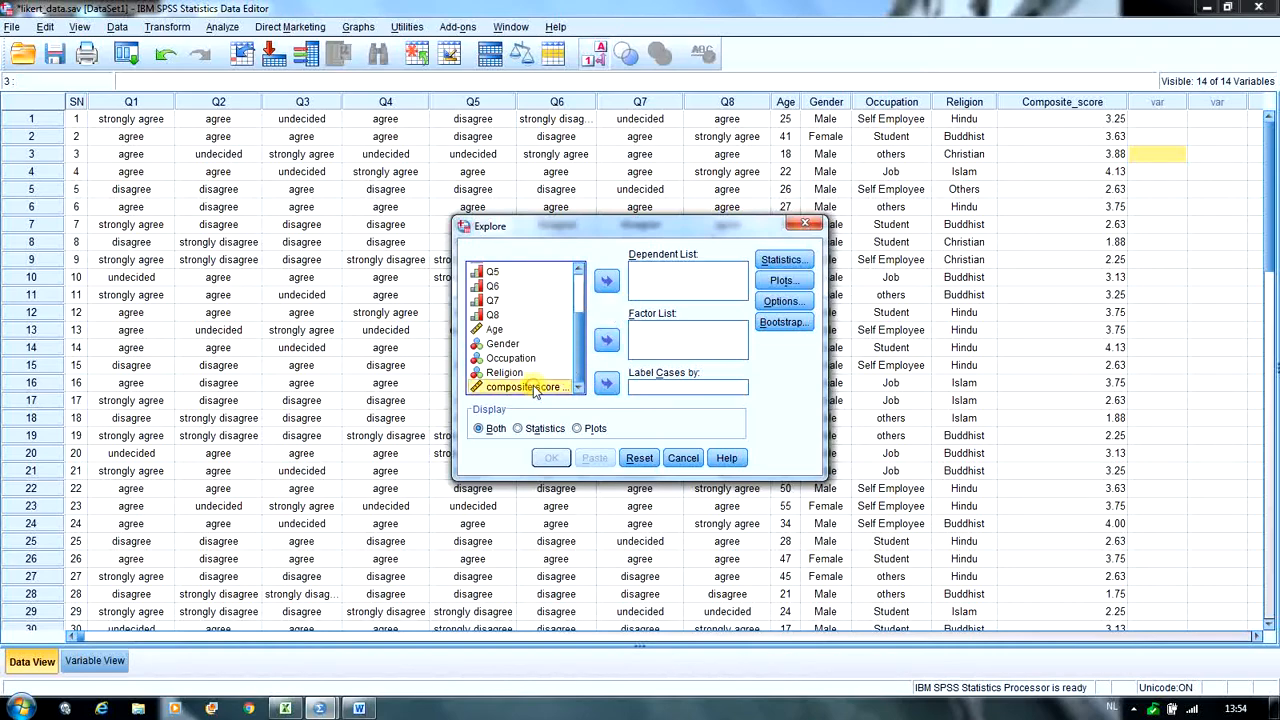
pyautogui.click(605, 284)
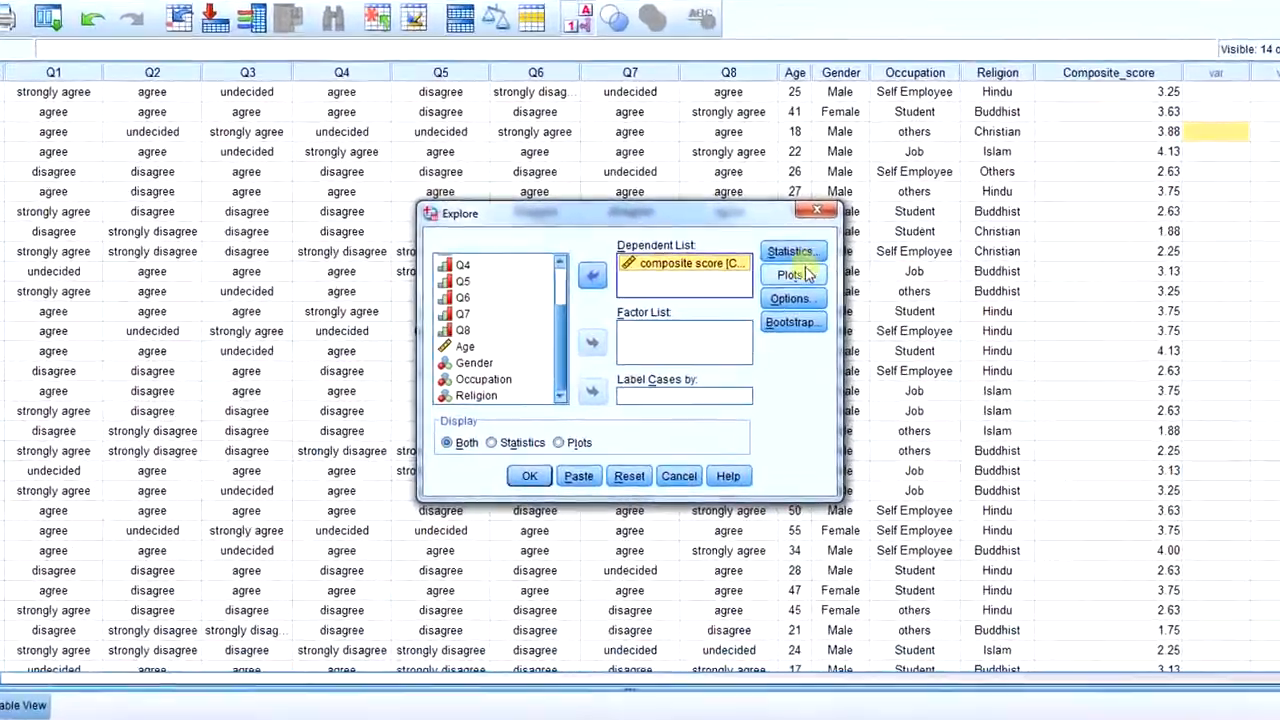
# - Add a histogram and normality plots with tests to the Explore plots, and run the analysis
pyautogui.click(806, 273)
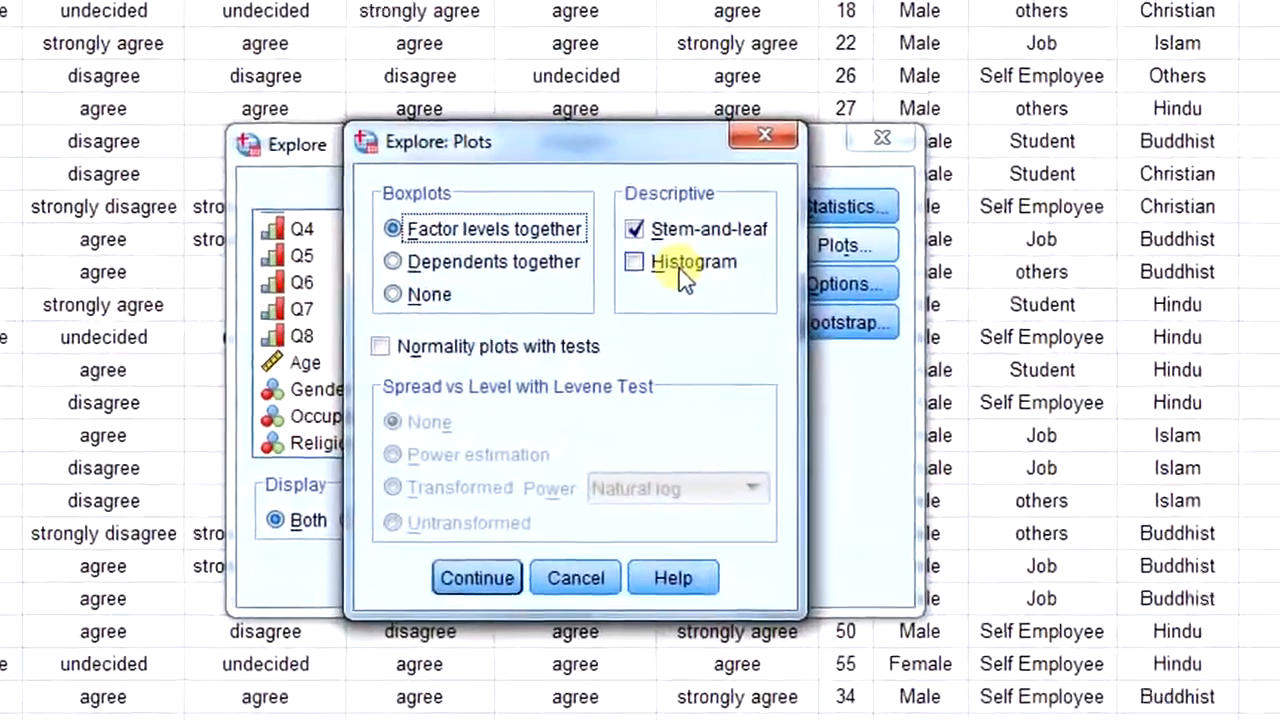
pyautogui.click(635, 262)
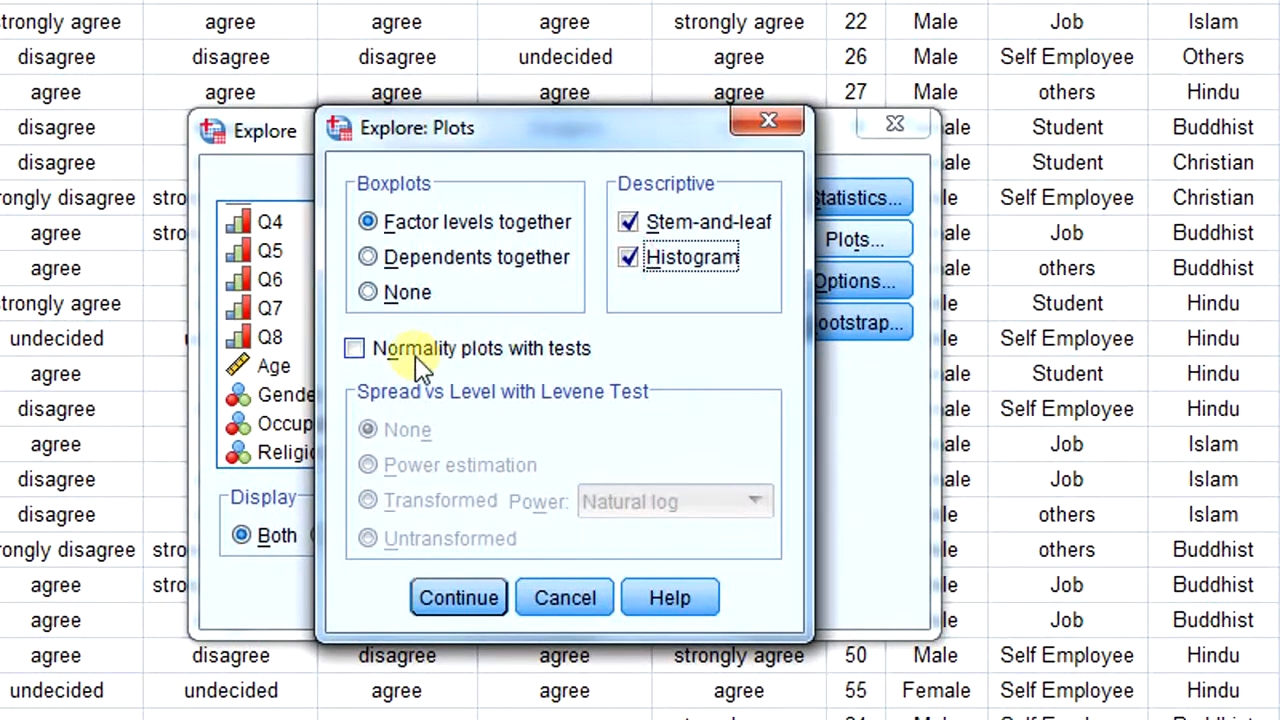
pyautogui.click(356, 358)
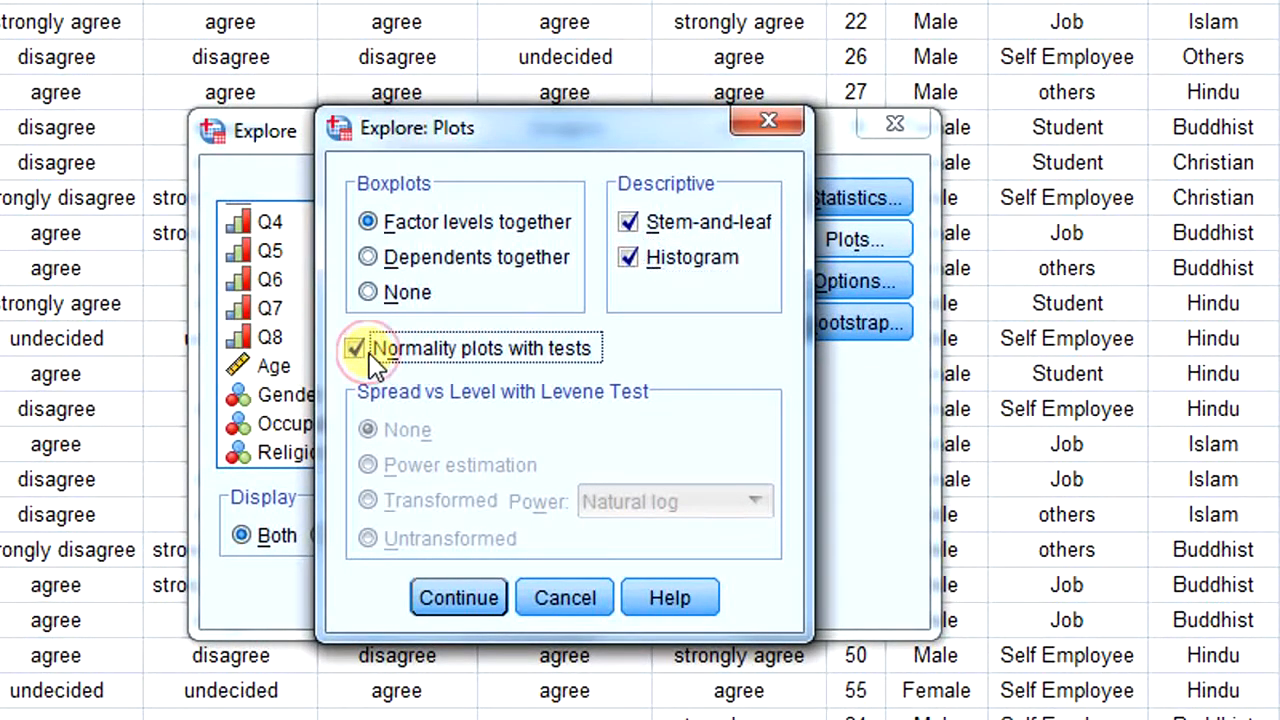
pyautogui.click(458, 597)
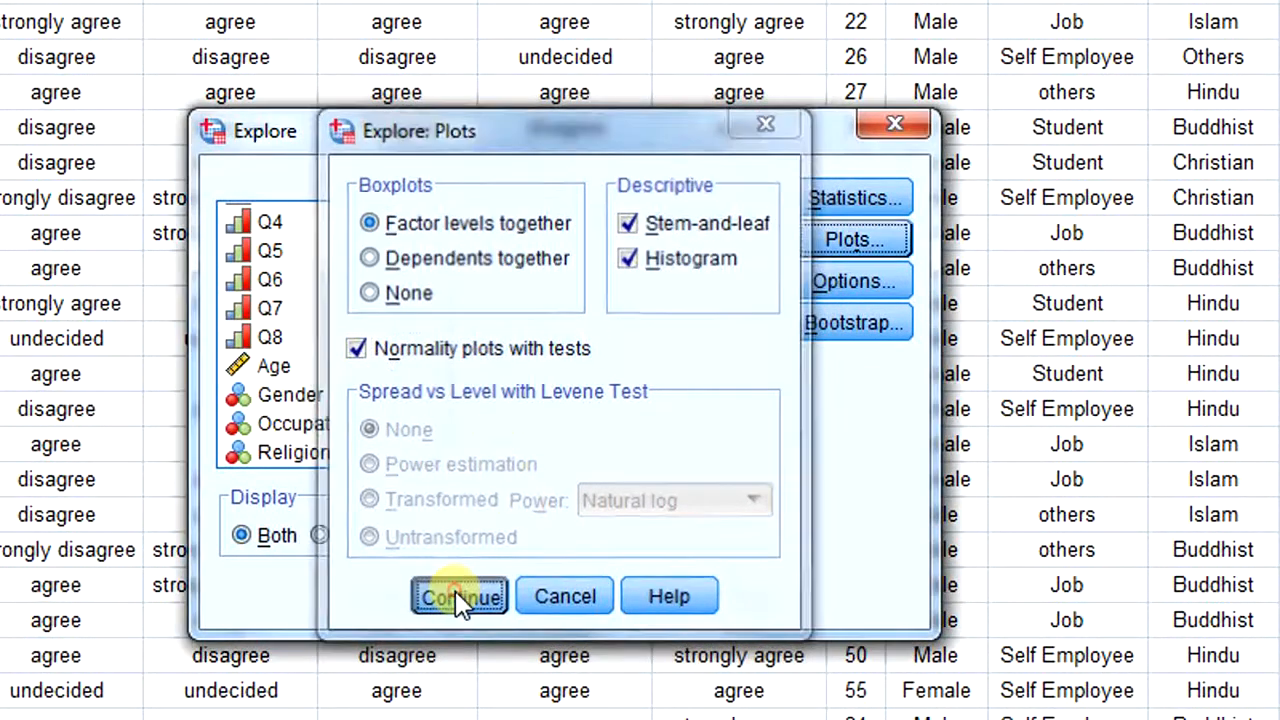
pyautogui.click(407, 595)
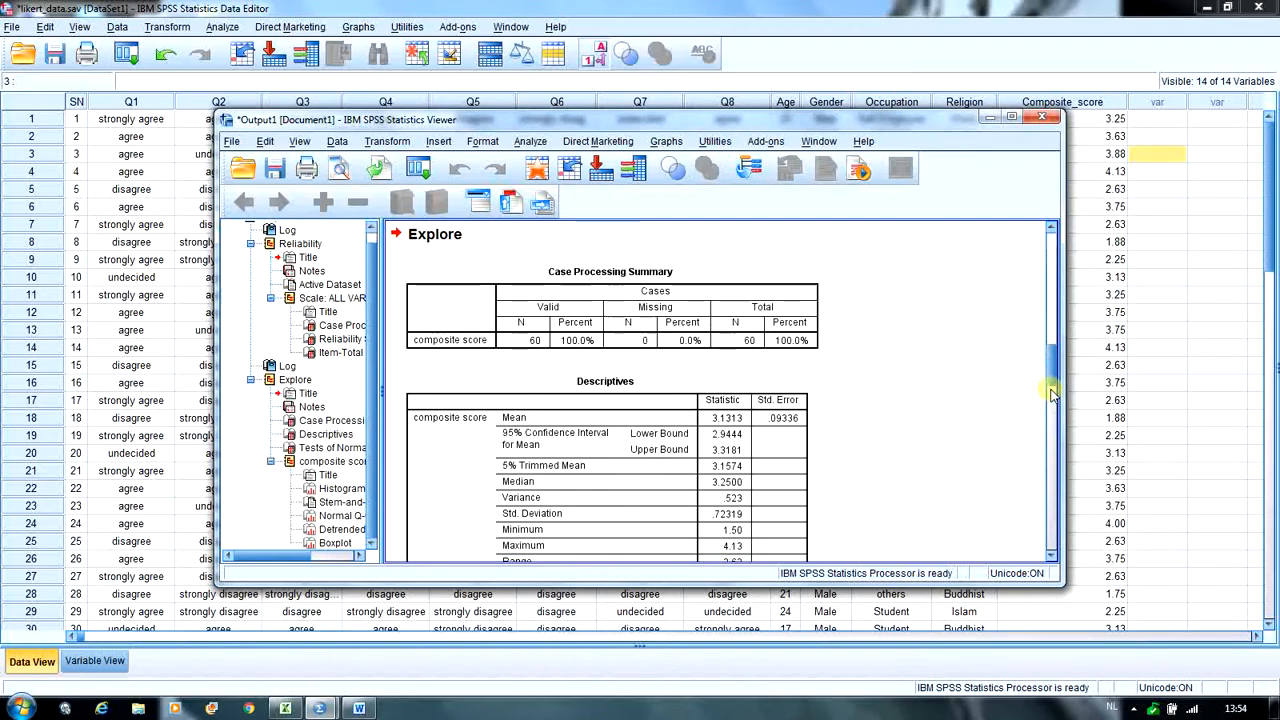
# - Review the Explore output's normal Q-Q plot and Tests of Normality table, and consult the hypotheses in the Word document
pyautogui.moveTo(1053, 378); pyautogui.dragTo(1050, 458)
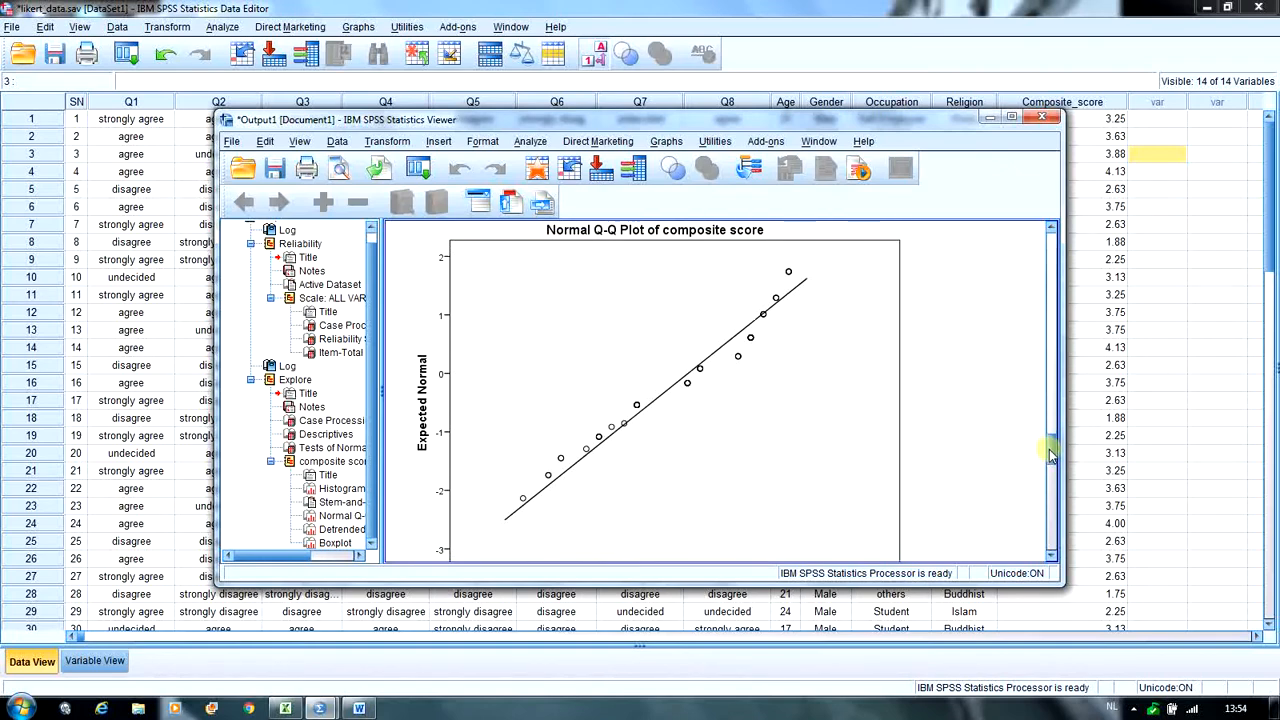
pyautogui.moveTo(1050, 455); pyautogui.dragTo(1047, 364)
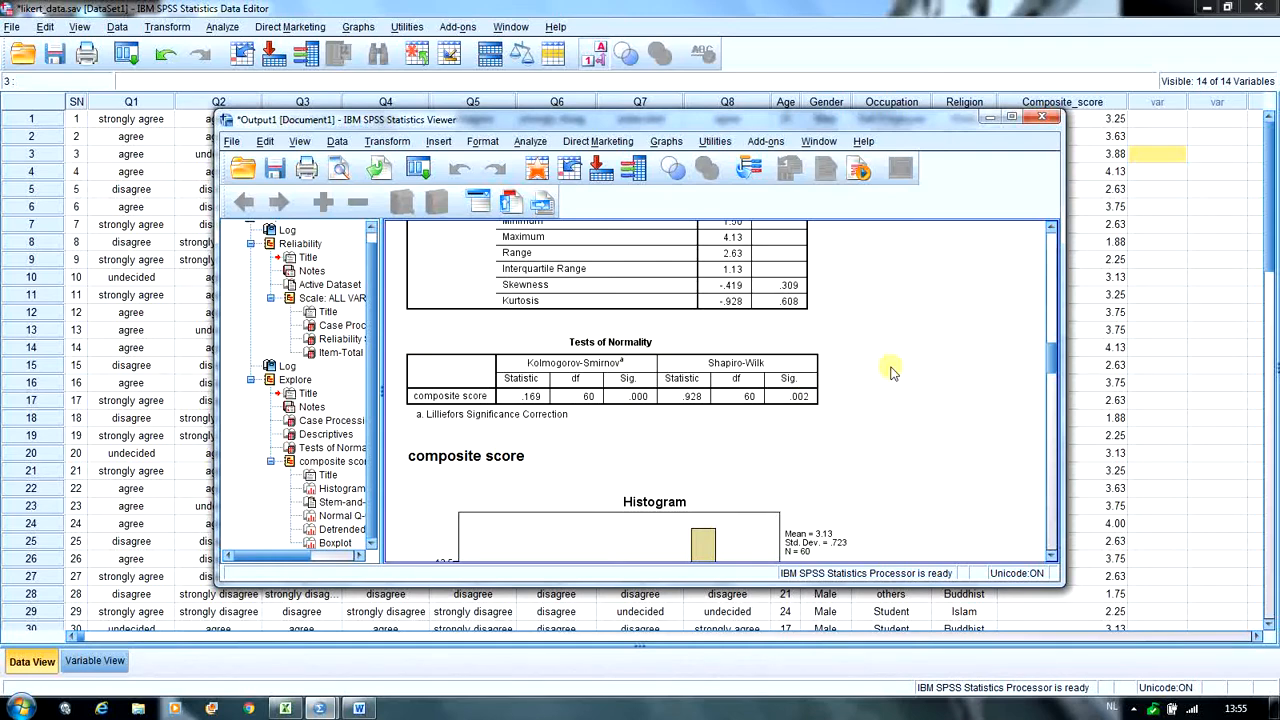
pyautogui.click(359, 708)
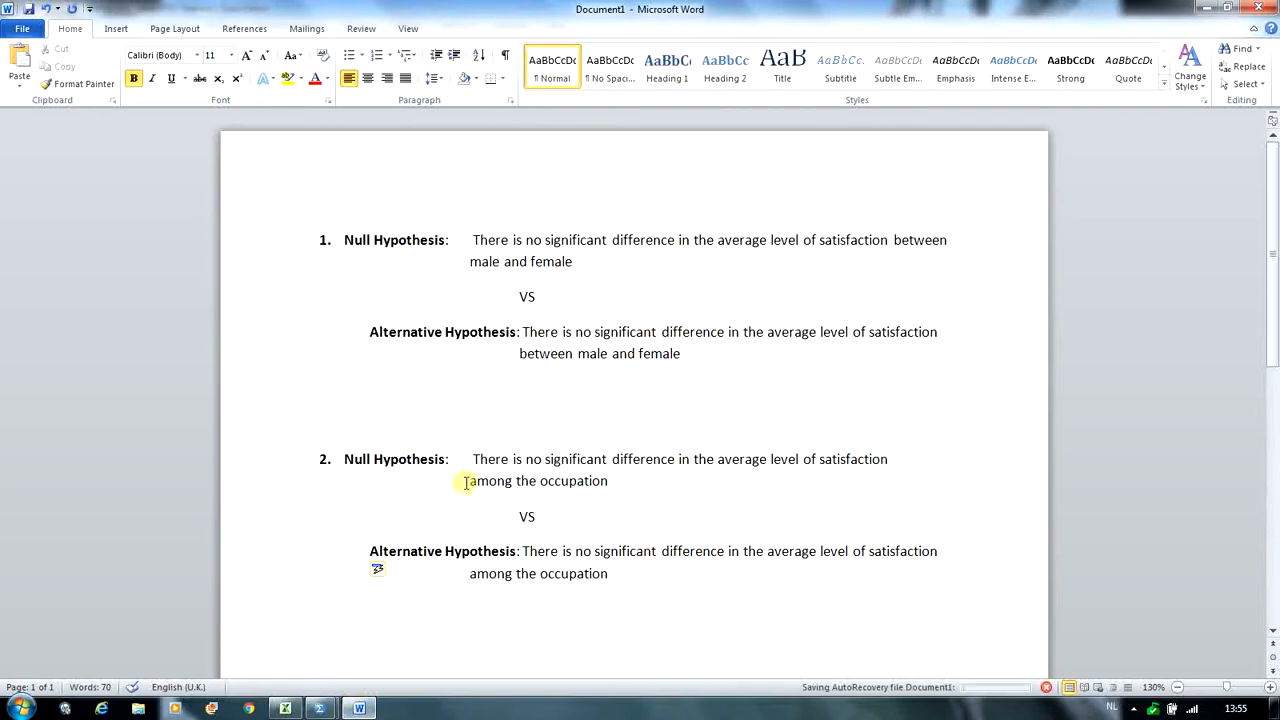
pyautogui.click(359, 708)
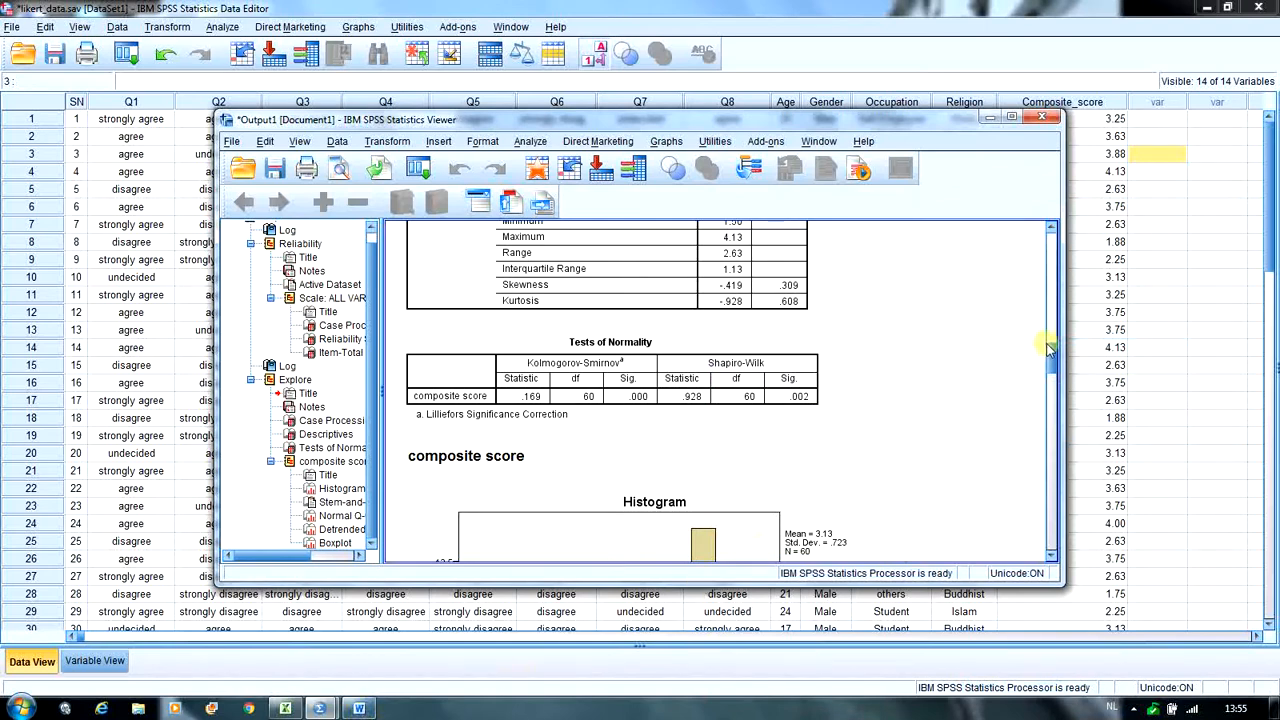
# - Examine the histogram, normal Q-Q plot and Tests of Normality table of the composite score, and minimize the output window
pyautogui.moveTo(1048, 346); pyautogui.dragTo(1048, 375)
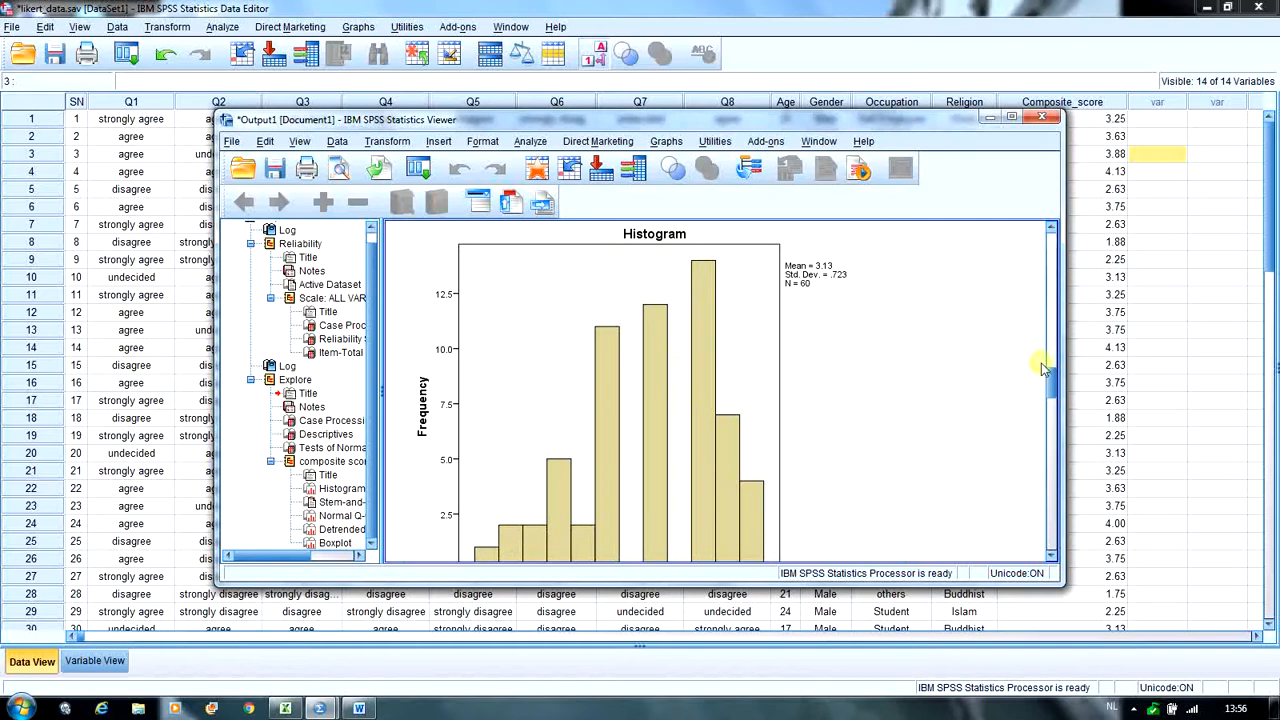
pyautogui.moveTo(1051, 372); pyautogui.dragTo(1052, 440)
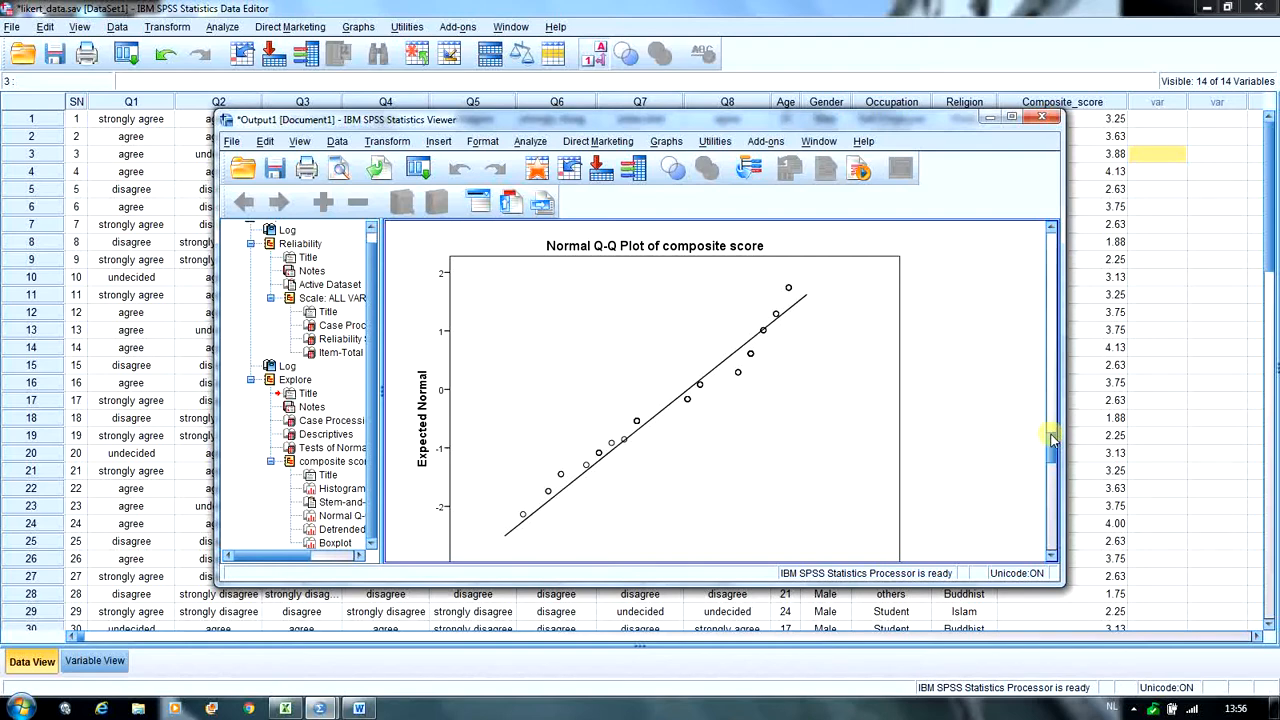
pyautogui.moveTo(1052, 440); pyautogui.dragTo(1052, 440)
pyautogui.moveTo(1048, 447); pyautogui.dragTo(1046, 358)
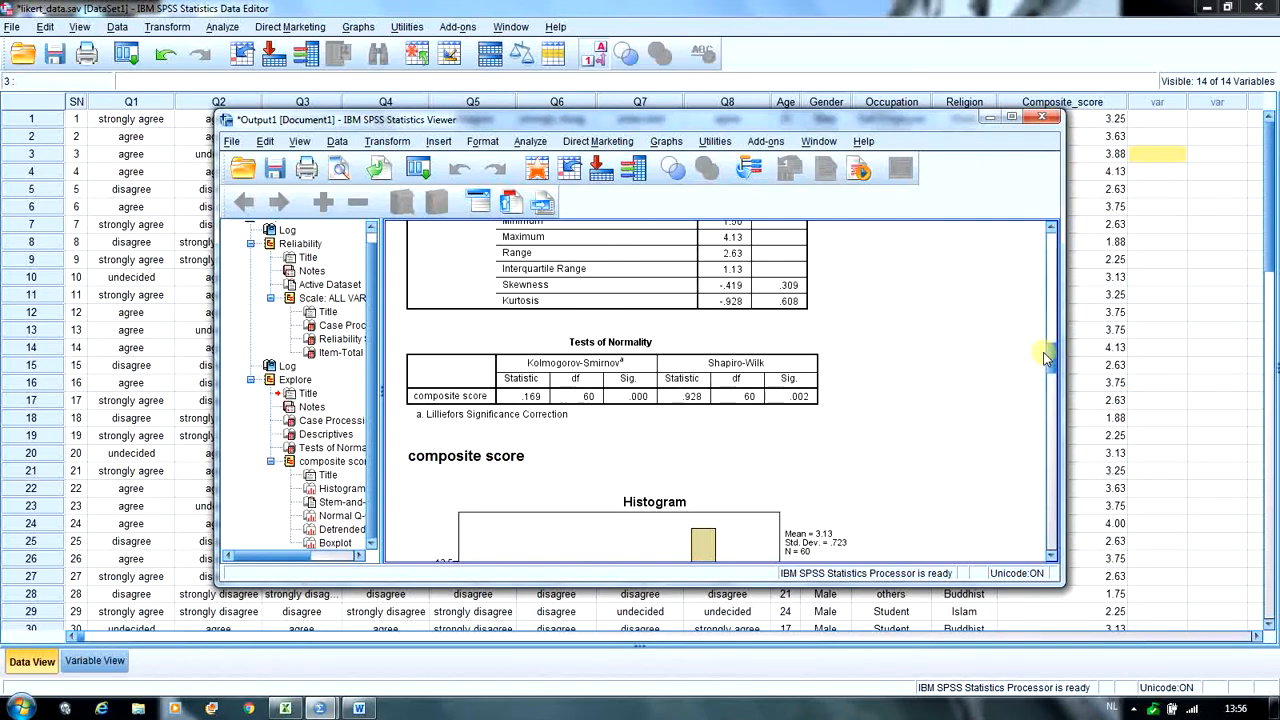
pyautogui.press('Escape')
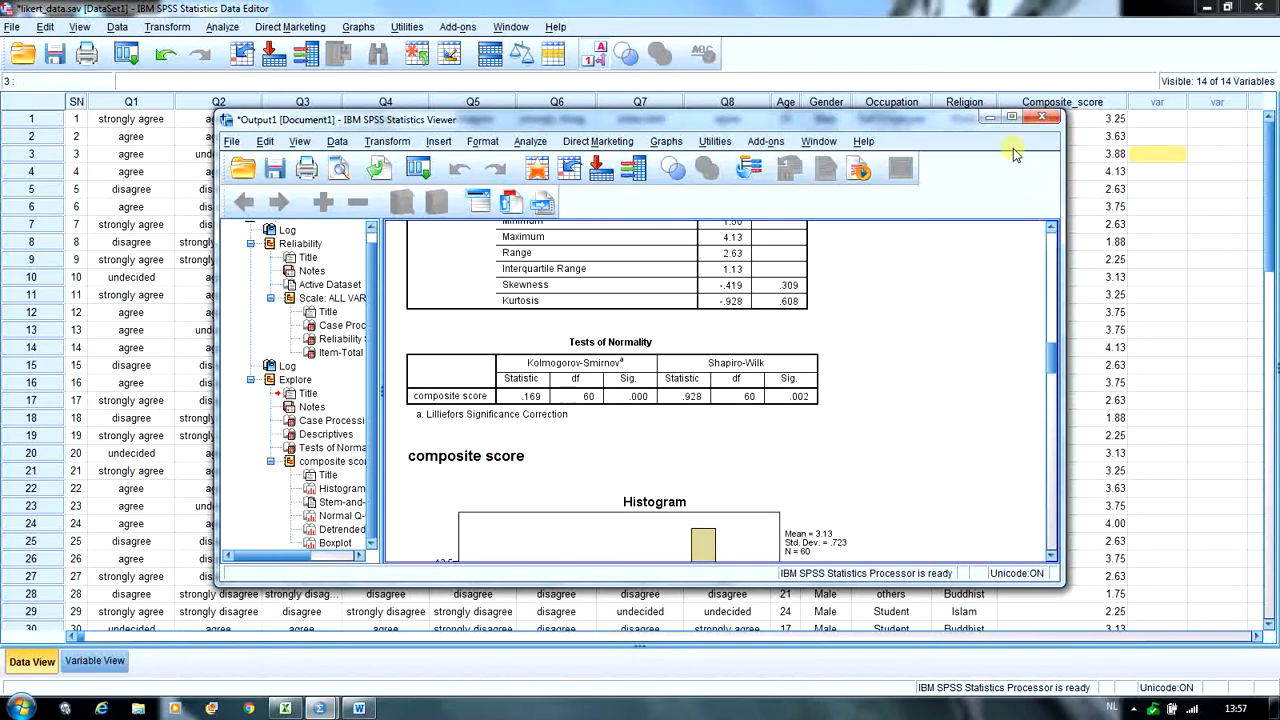
pyautogui.click(987, 118)
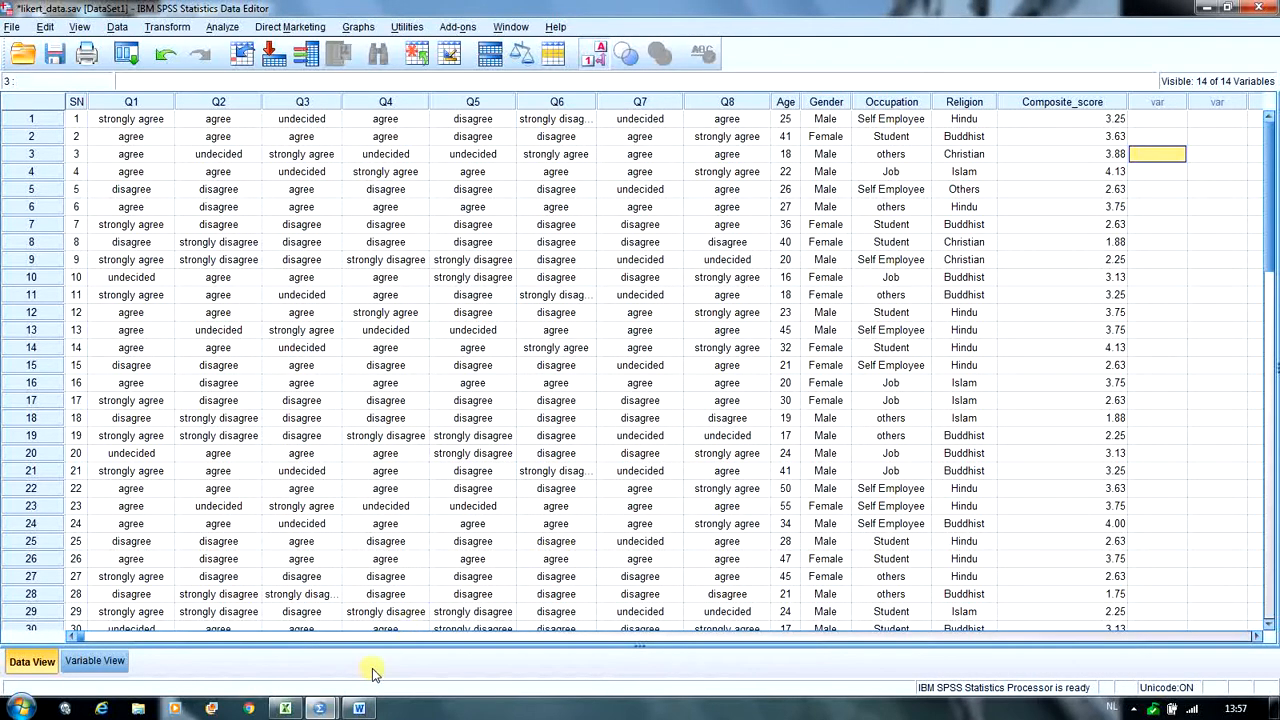
# - Switch to the Word document and remove the word "no" from the first alternative hypothesis about male and female satisfaction
pyautogui.click(361, 707)
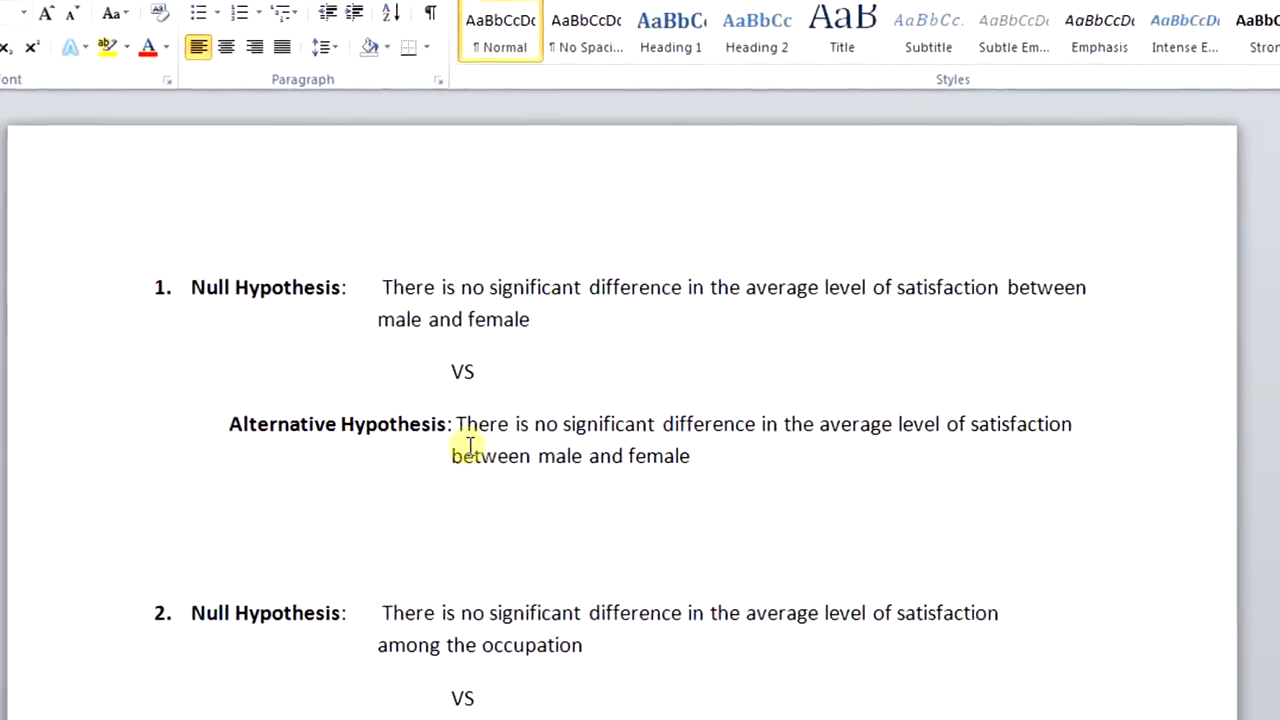
pyautogui.click(560, 440)
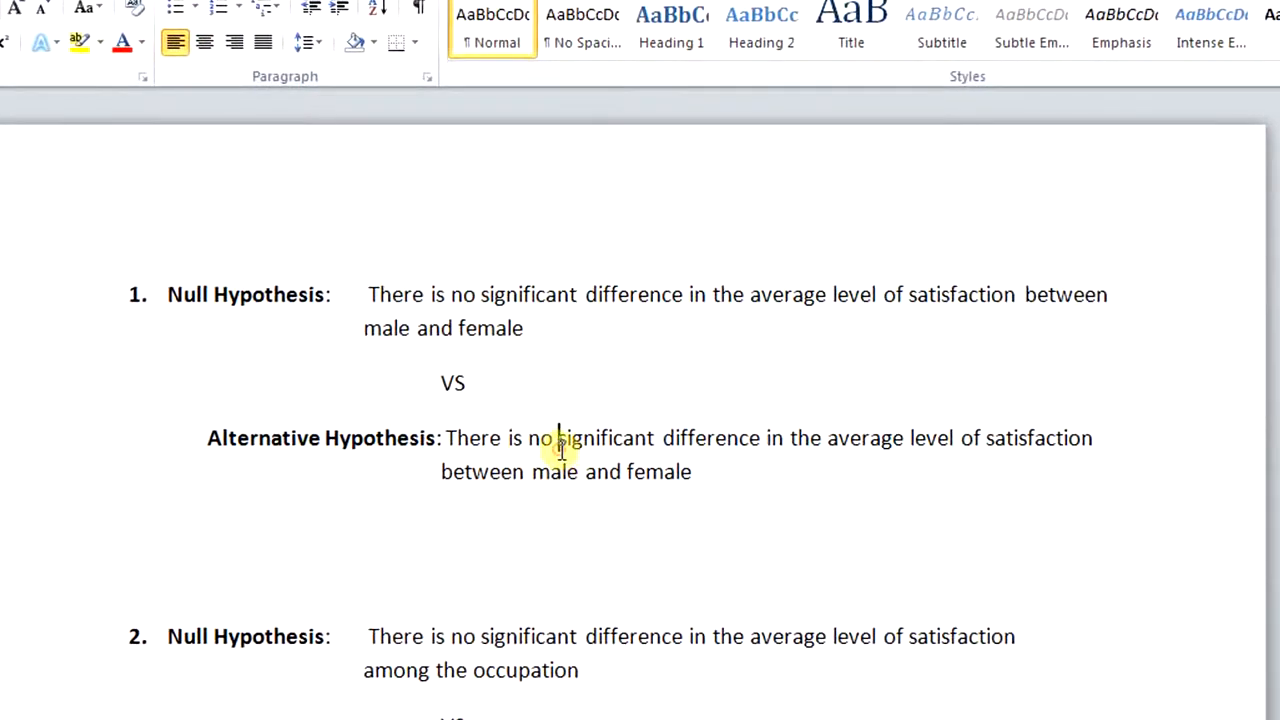
pyautogui.press('BackSpace')
pyautogui.press('BackSpace')
pyautogui.press('BackSpace')
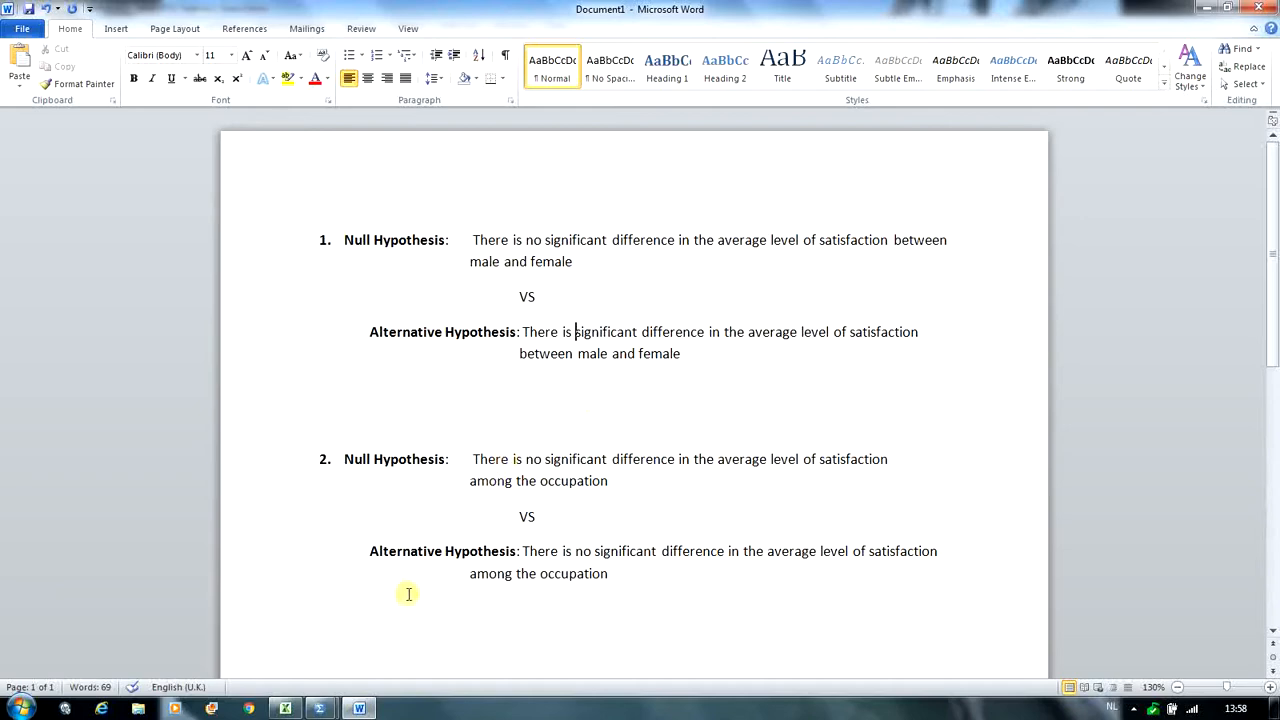
# - Switch to the SPSS data editor and set up a legacy two-independent-samples nonparametric test with composite score as the test variable
pyautogui.moveTo(323, 710)
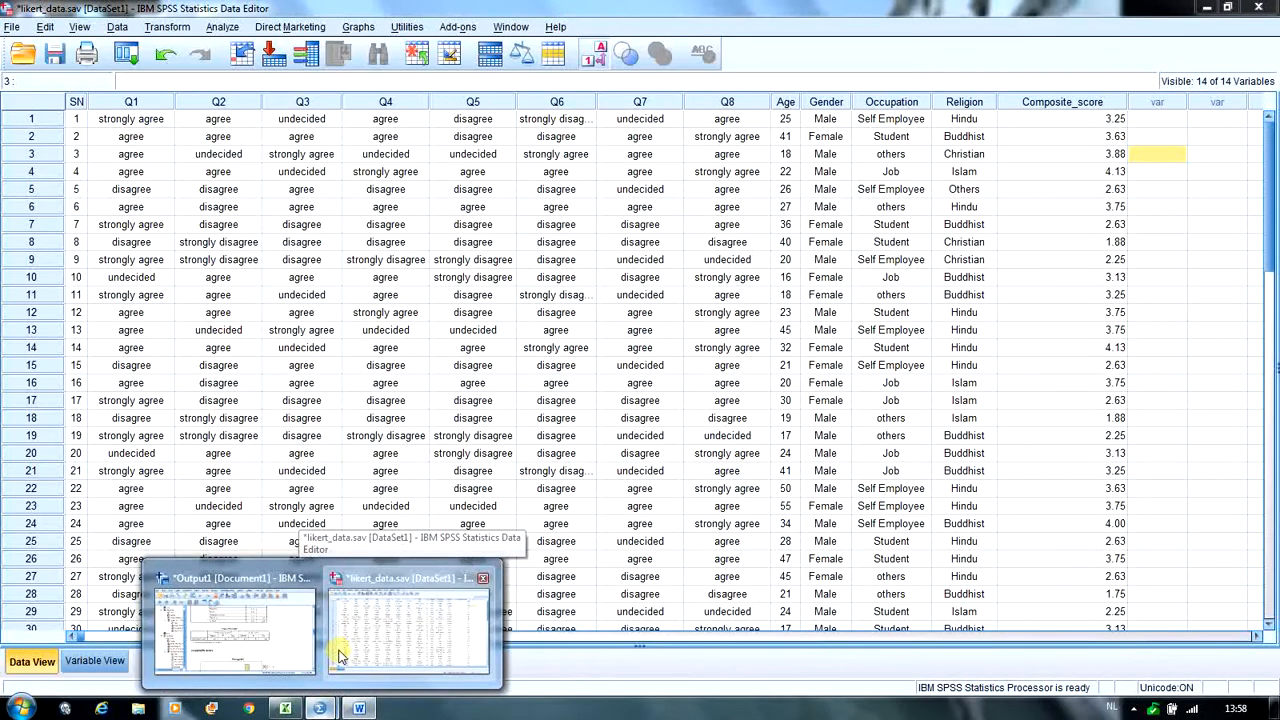
pyautogui.click(337, 656)
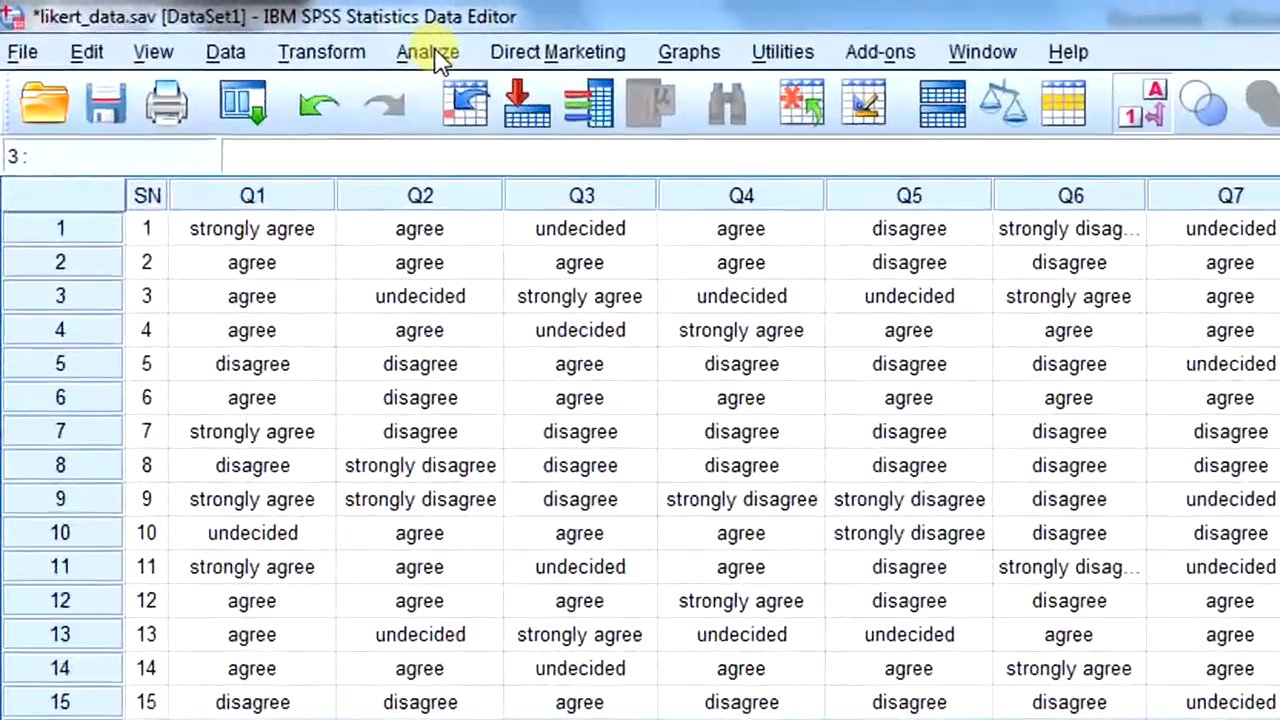
pyautogui.click(226, 28)
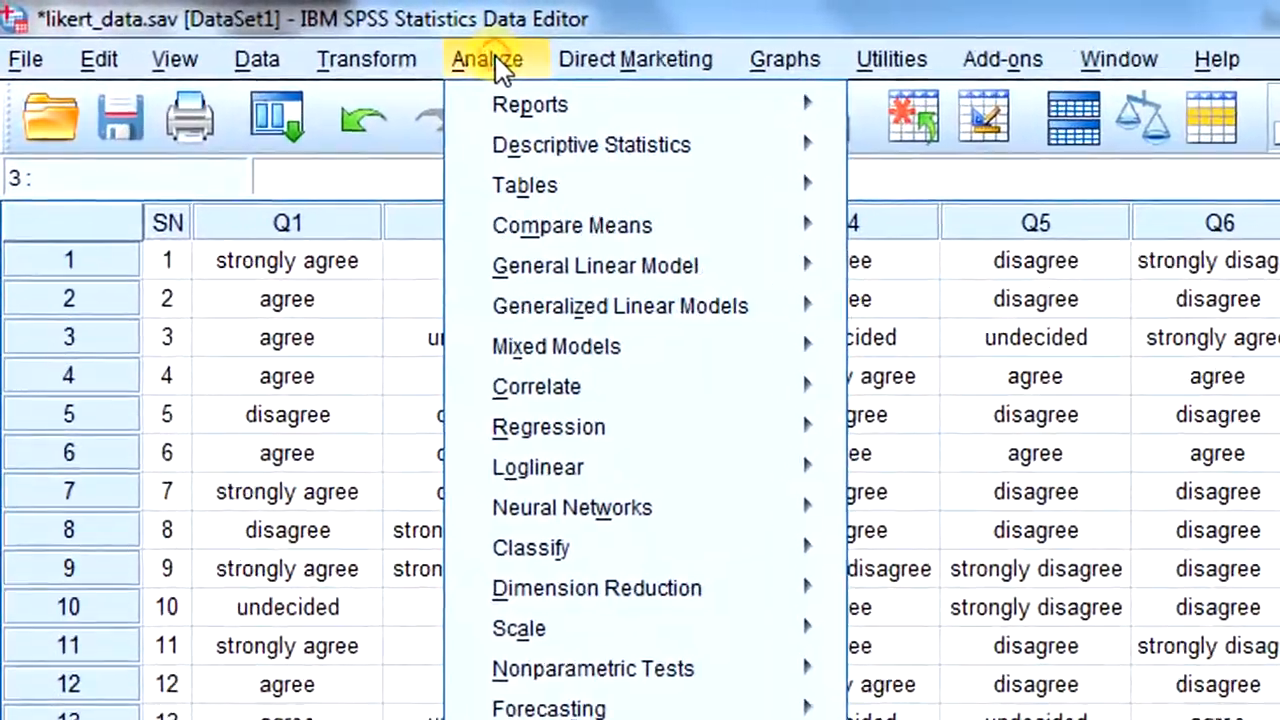
pyautogui.moveTo(548, 600)
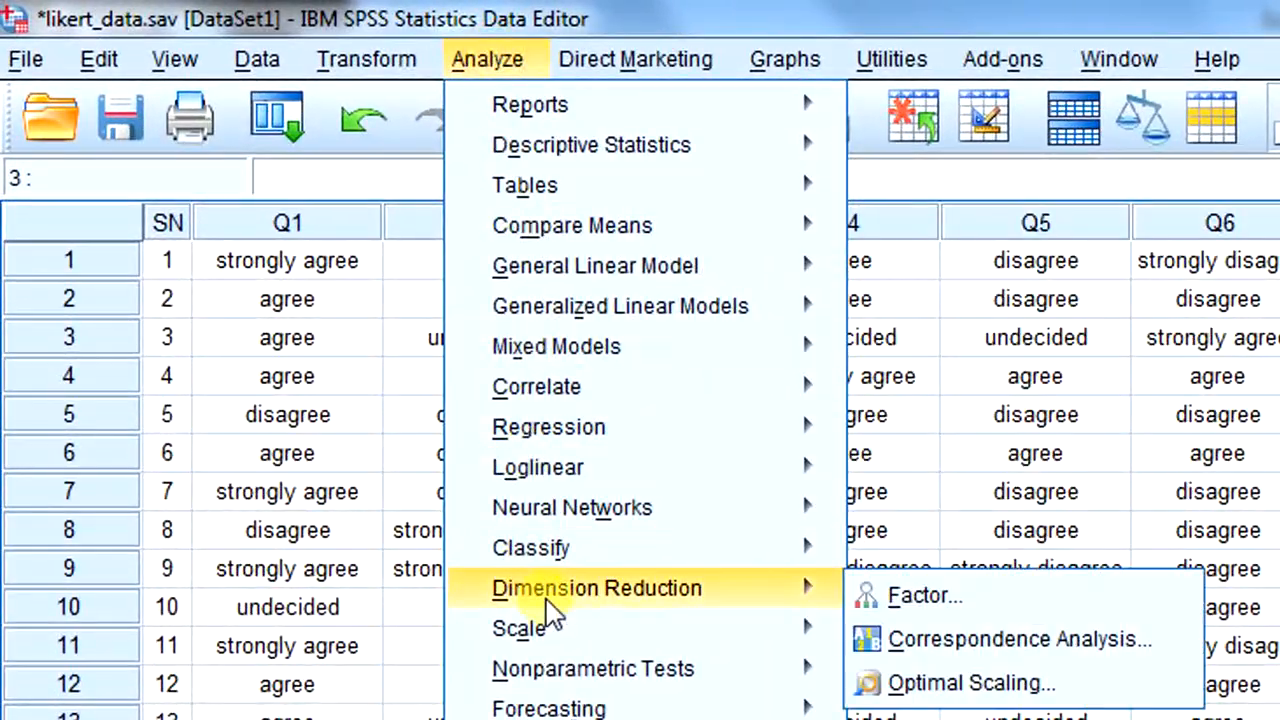
pyautogui.moveTo(557, 660)
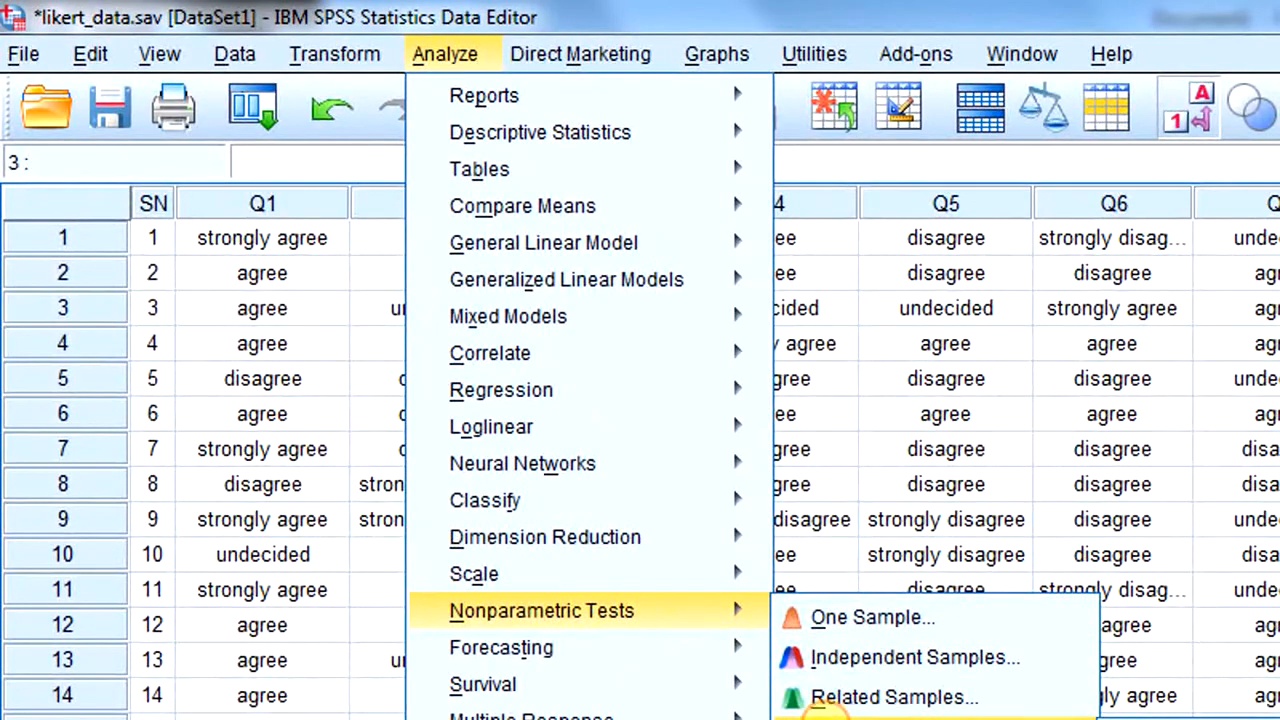
pyautogui.moveTo(828, 718)
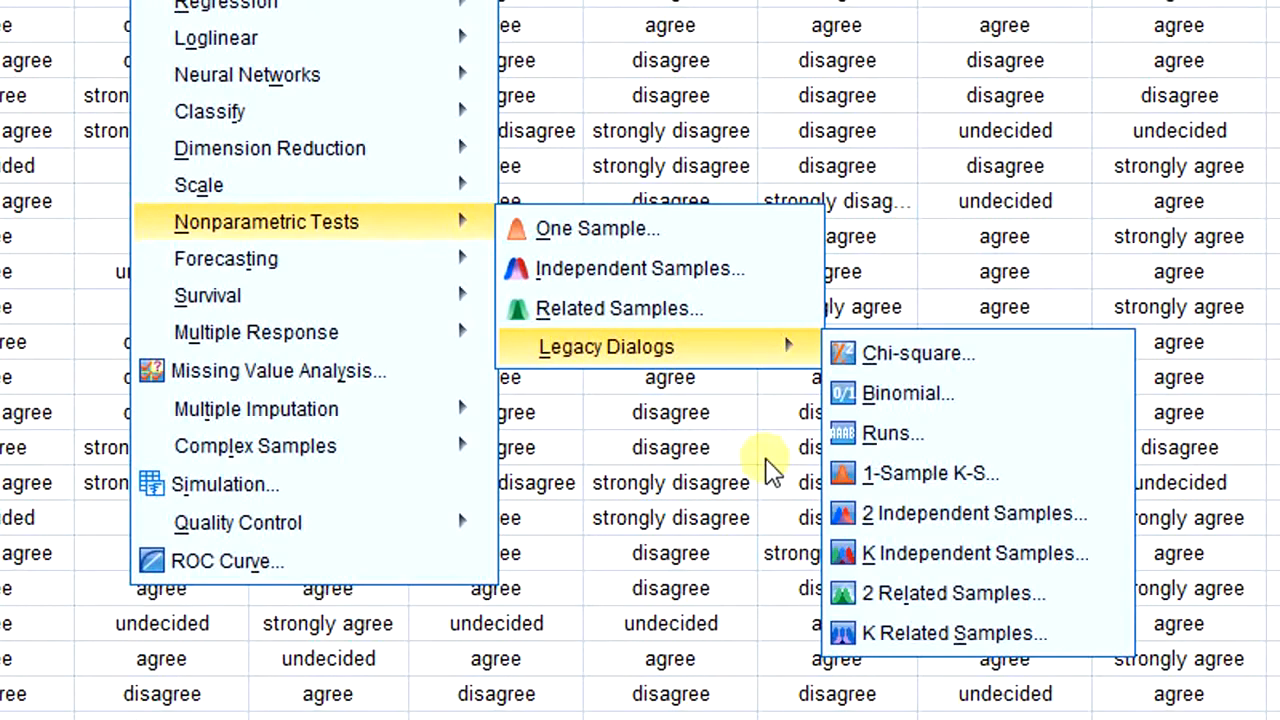
pyautogui.click(920, 516)
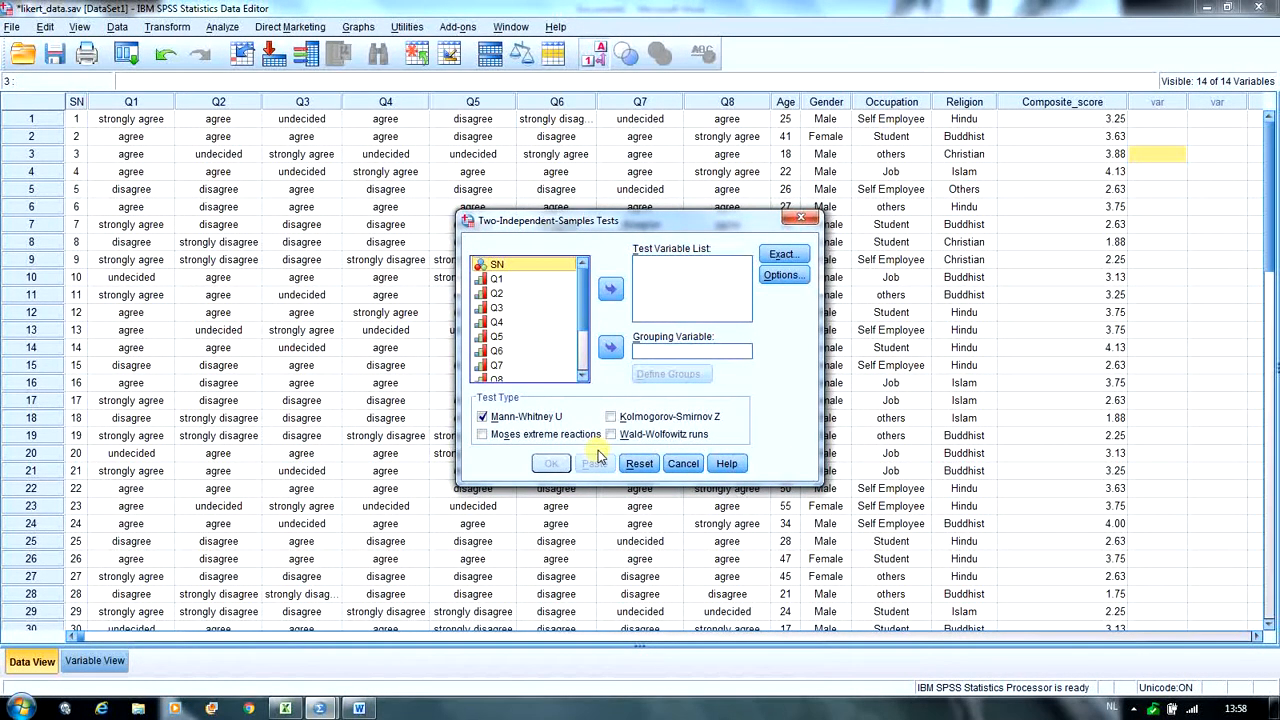
pyautogui.scroll(-1, 585, 372)
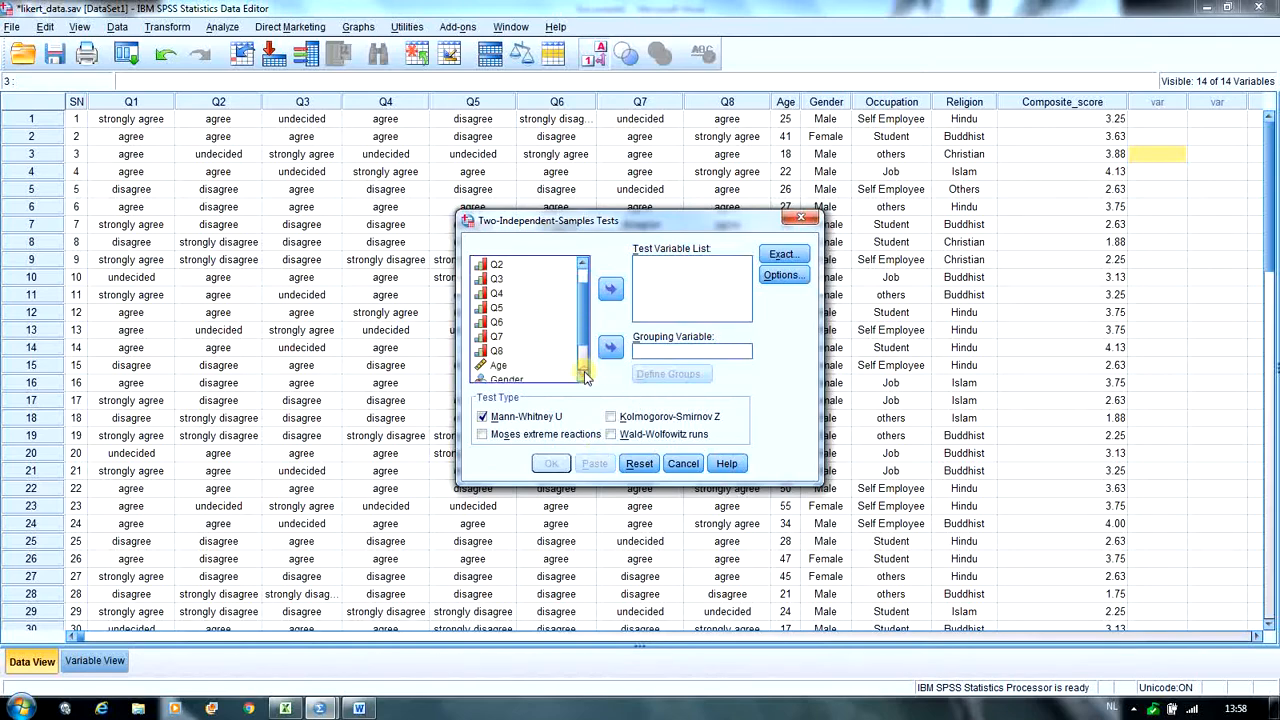
pyautogui.scroll(-3, 585, 372)
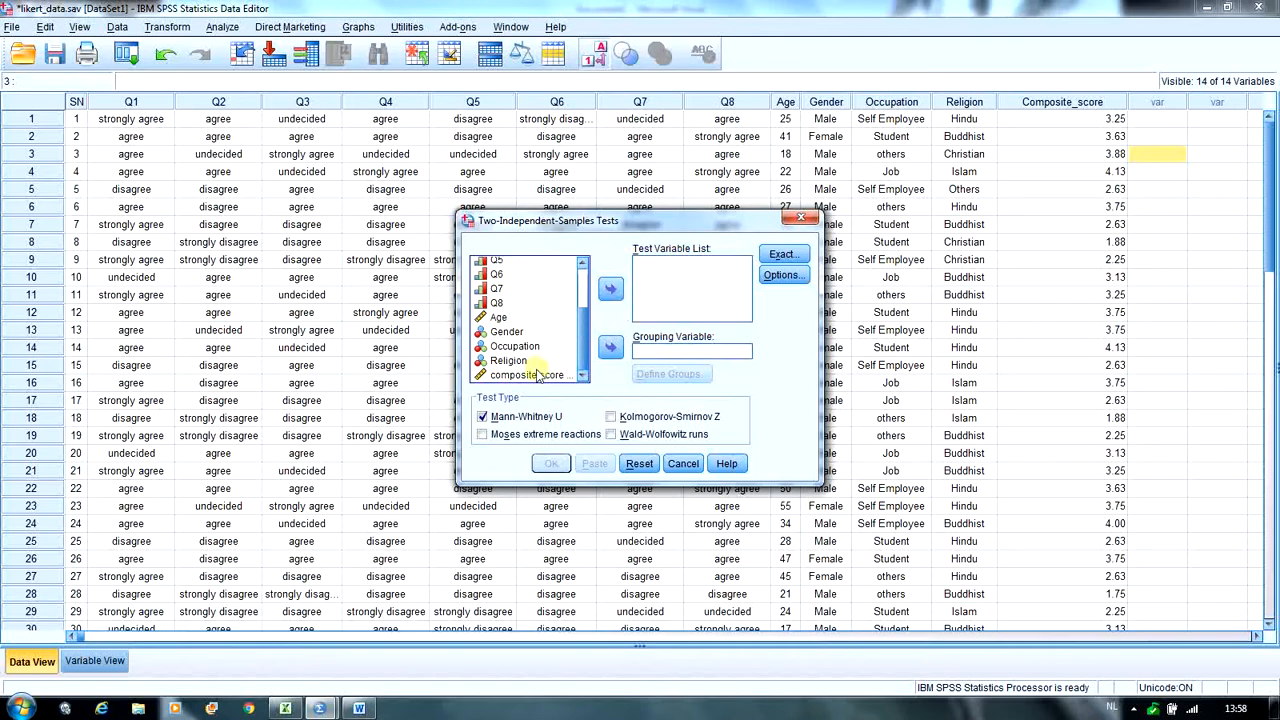
pyautogui.click(530, 374)
pyautogui.click(609, 288)
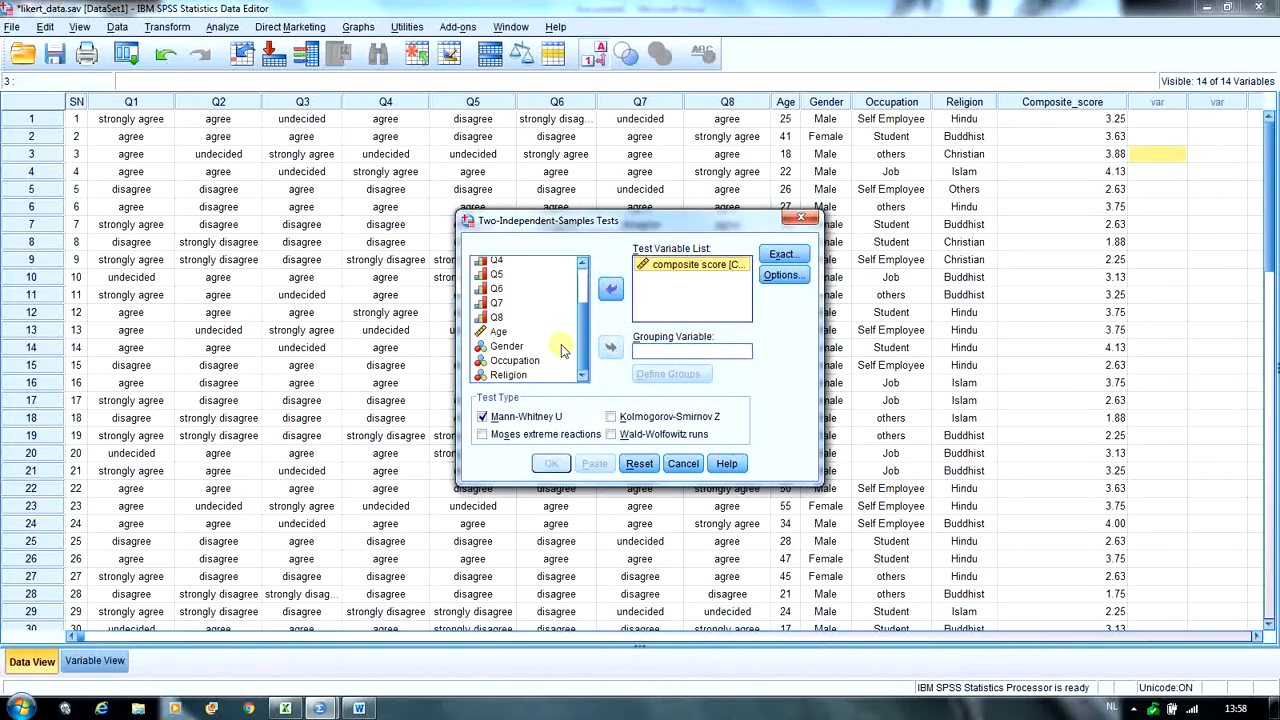
# - Use Gender as the grouping variable with groups 1 and 2, and run the Mann-Whitney U test
pyautogui.click(515, 346)
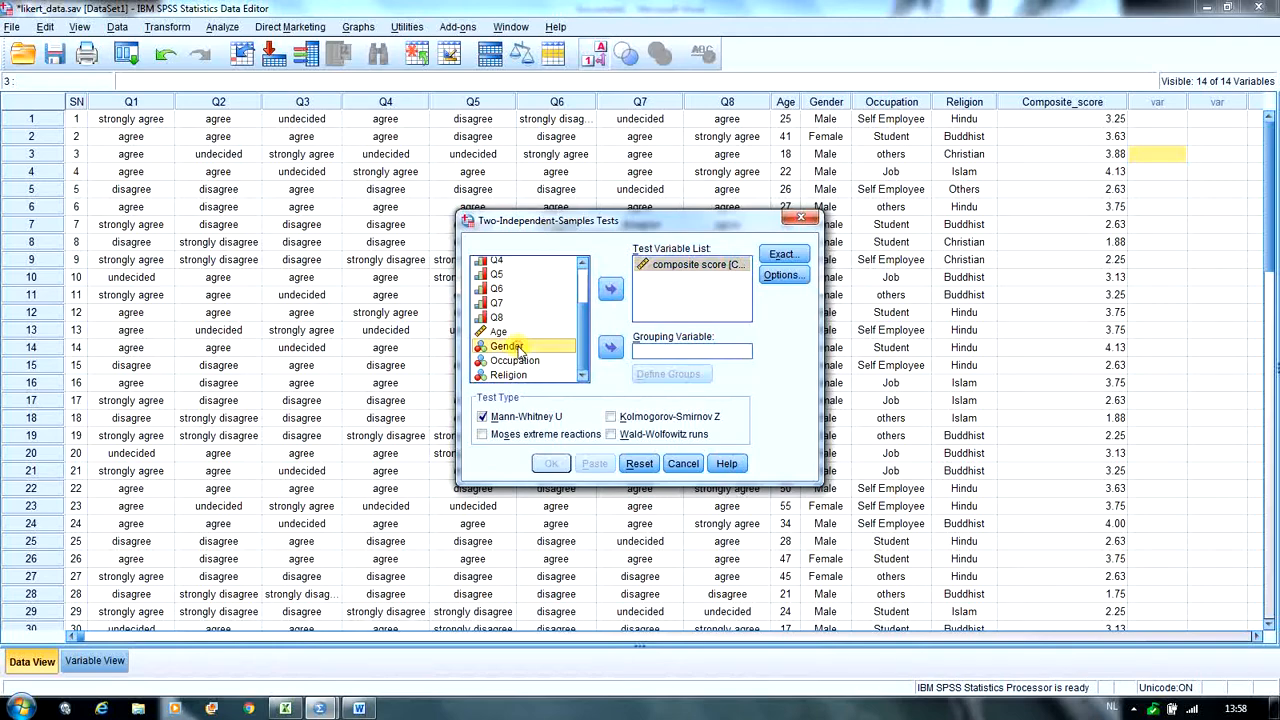
pyautogui.click(609, 348)
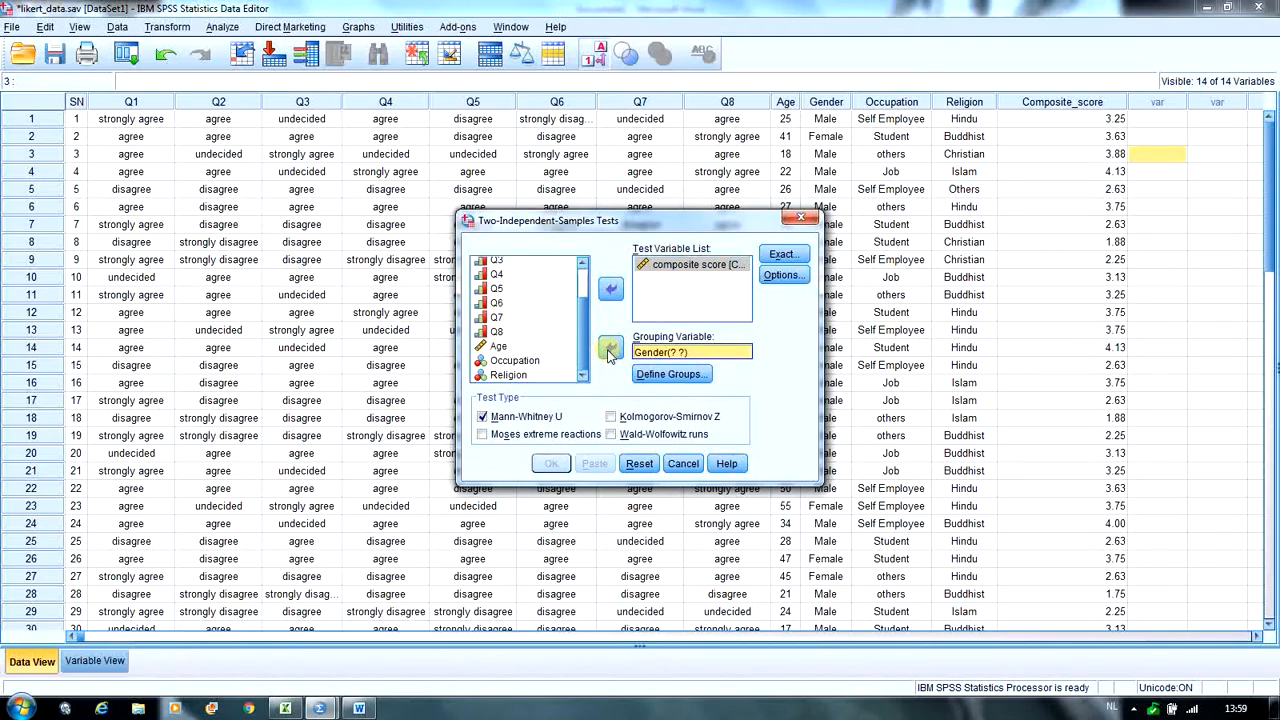
pyautogui.click(655, 375)
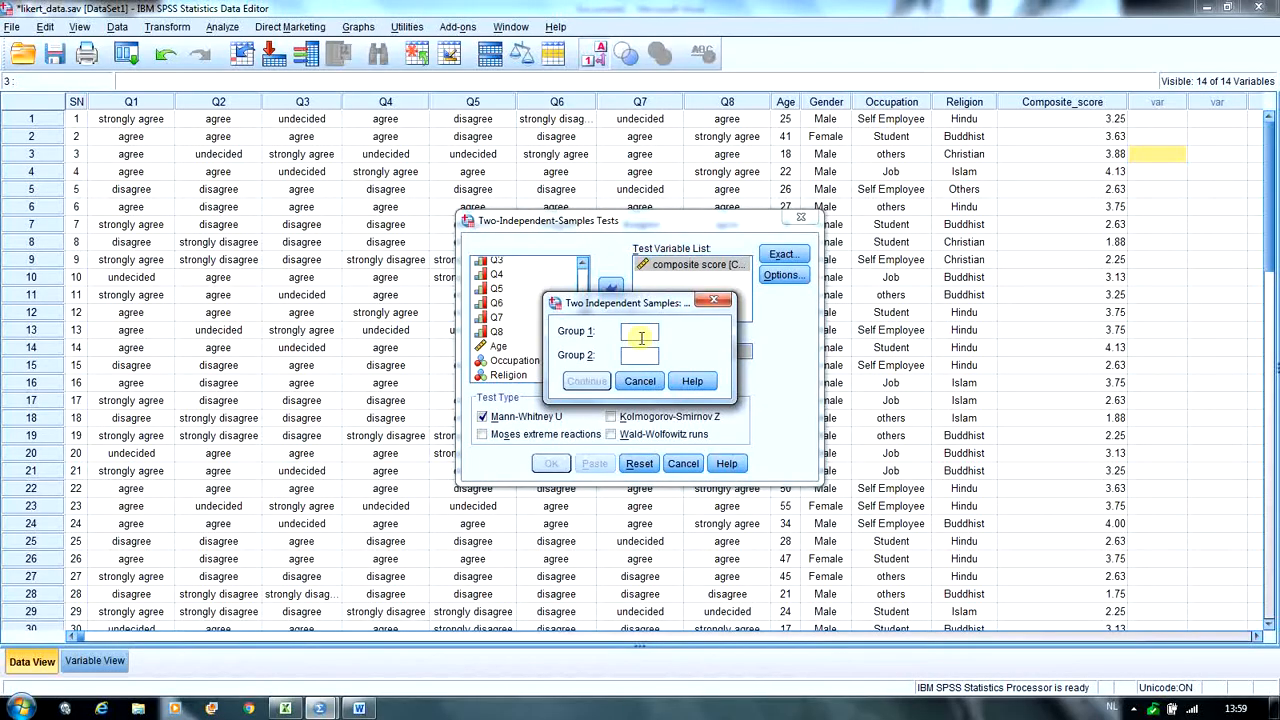
pyautogui.write('1')
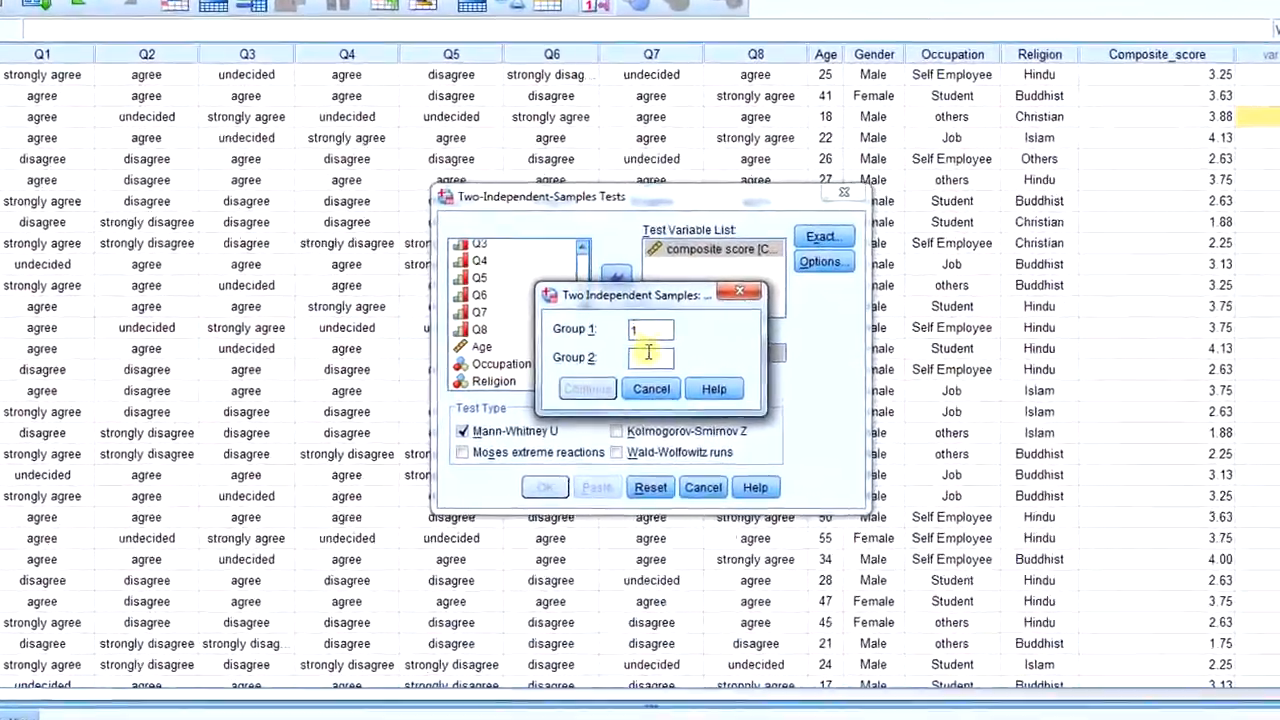
pyautogui.click(648, 352)
pyautogui.write('2')
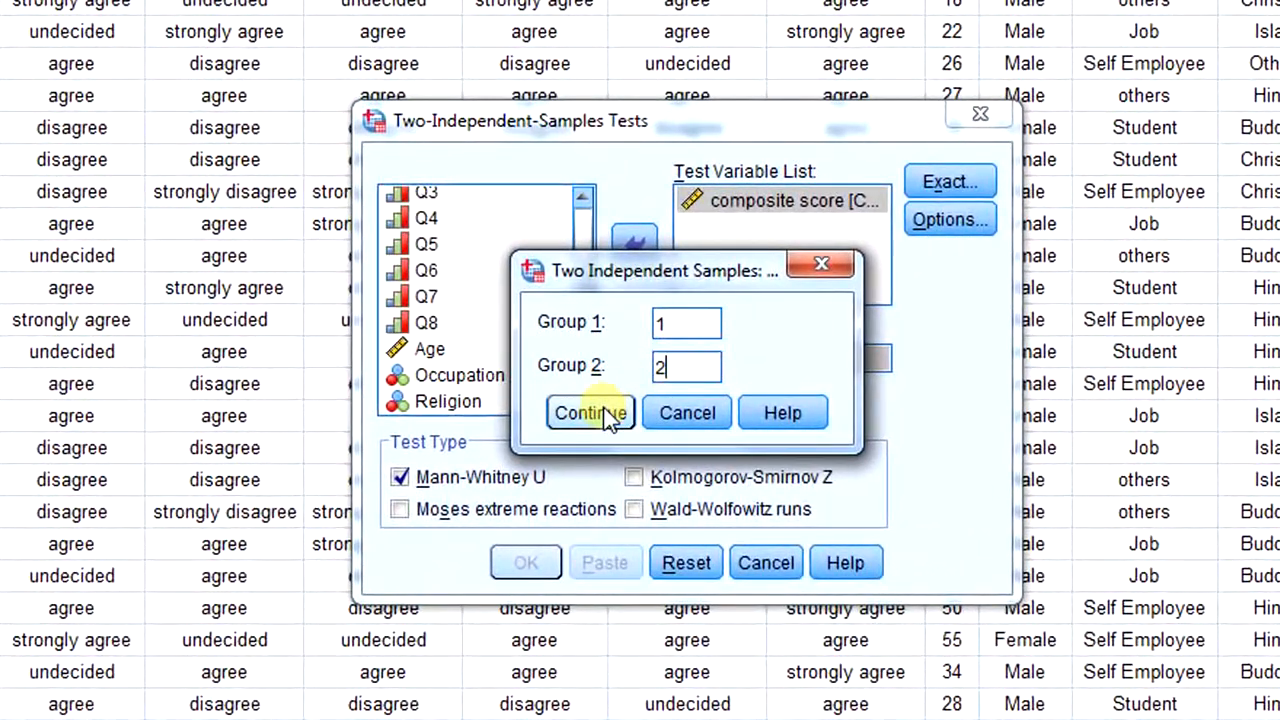
pyautogui.click(590, 413)
pyautogui.click(527, 563)
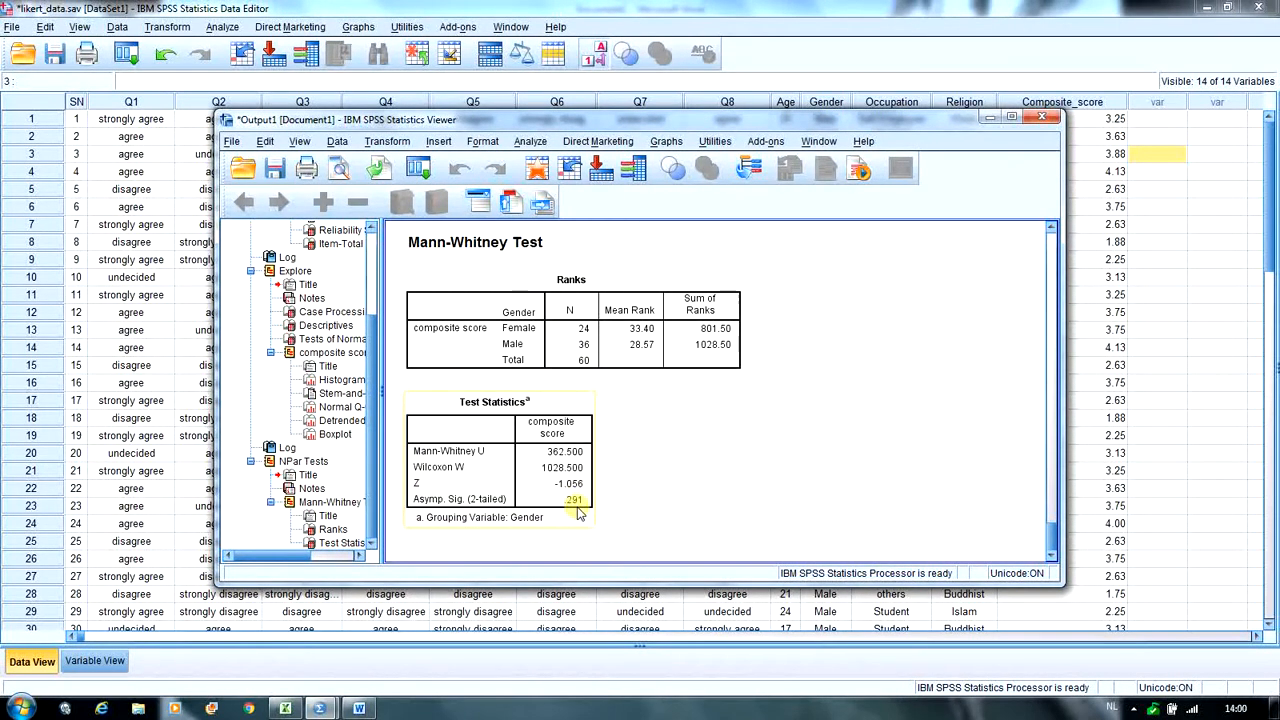
# - Consult the male and female hypotheses in the Word document, dismiss the Windows color scheme prompt, and return to the SPSS data editor
pyautogui.click(358, 708)
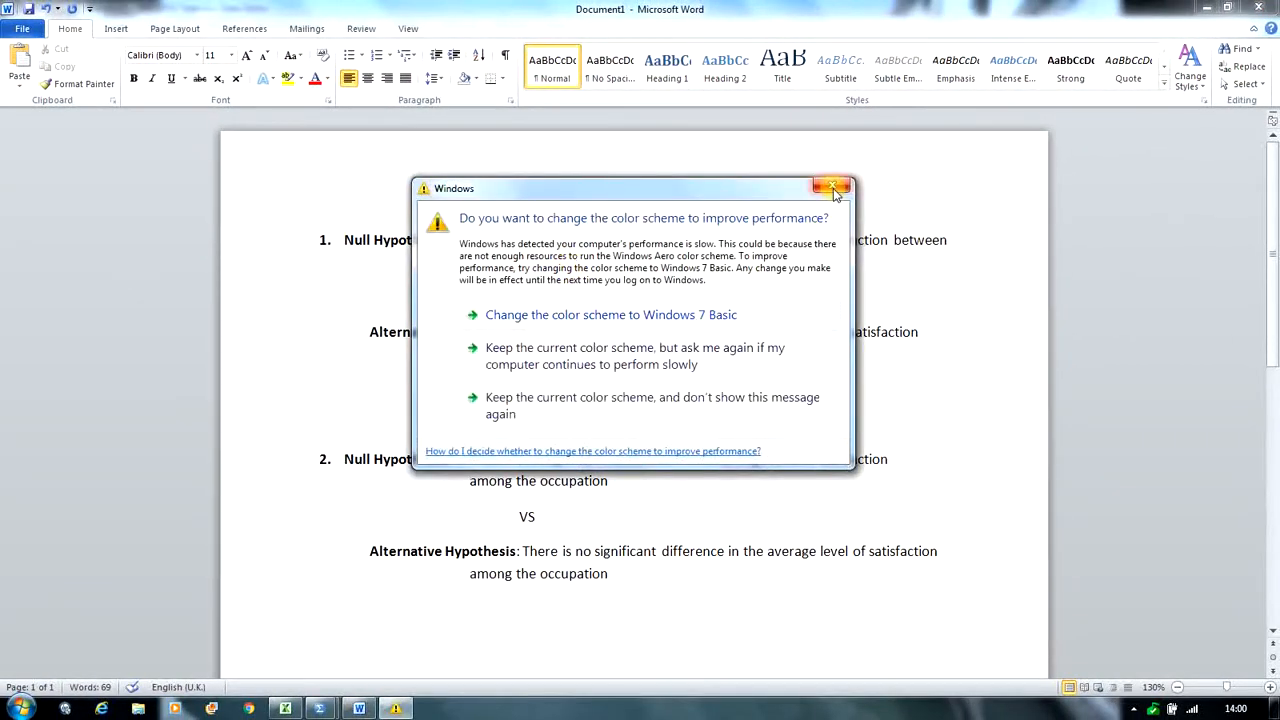
pyautogui.click(834, 190)
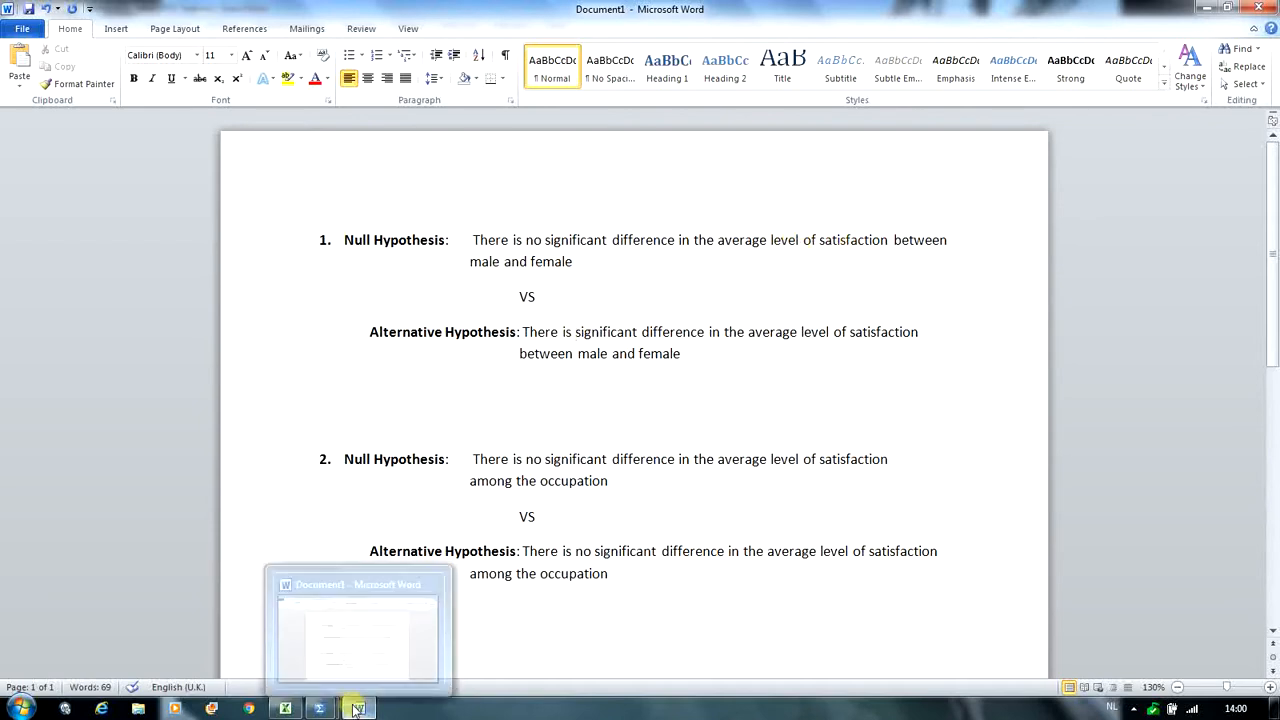
pyautogui.moveTo(329, 708)
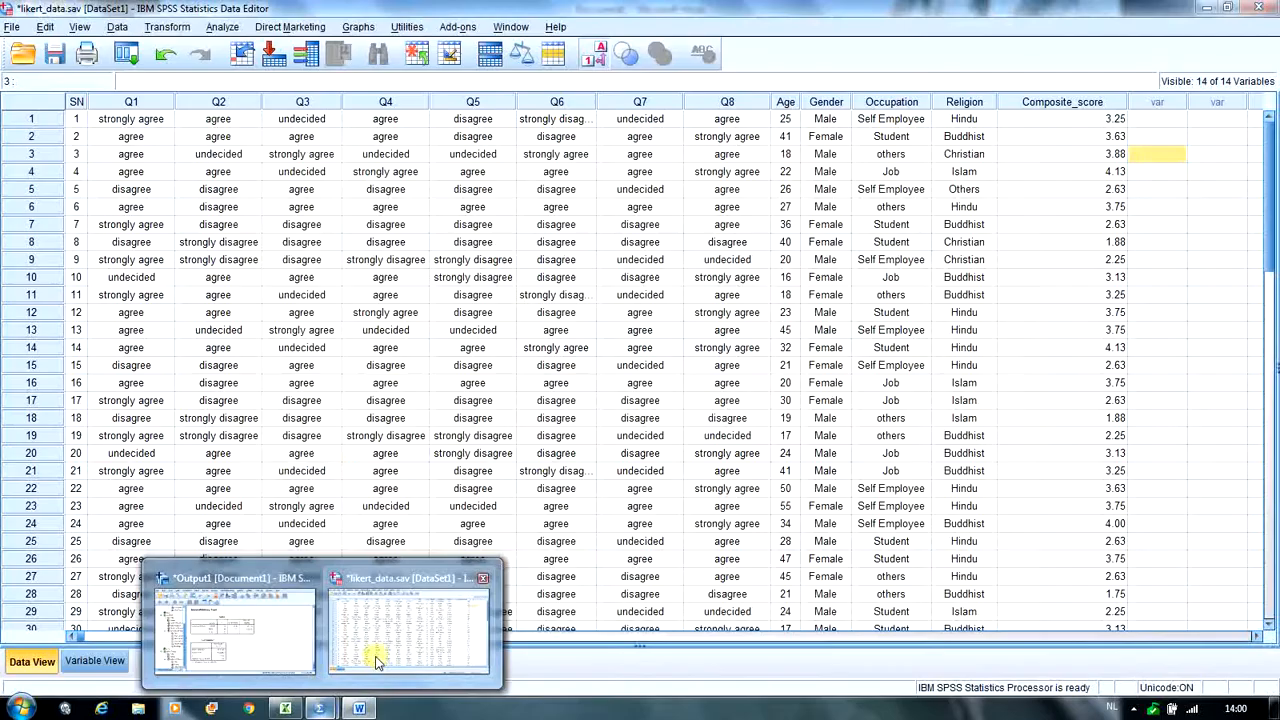
pyautogui.click(378, 650)
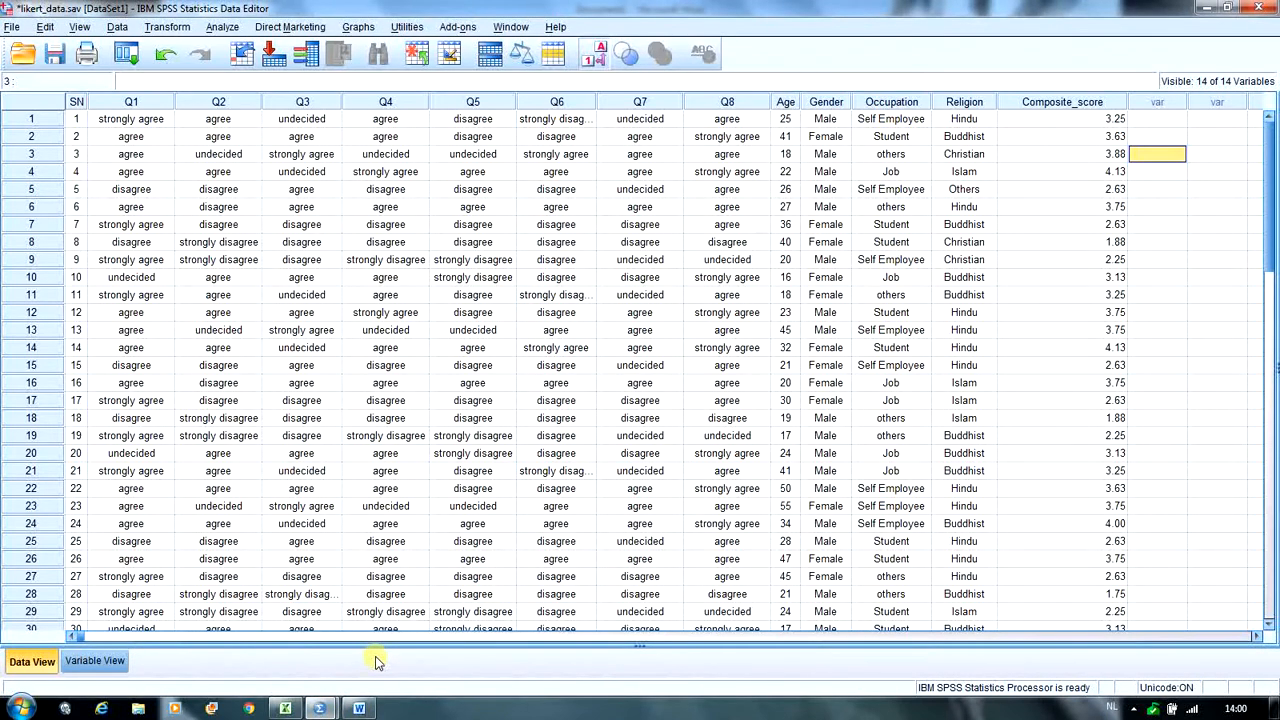
# - Switch to the Word document and remove the word "no" from the second alternative hypothesis about occupation
pyautogui.click(359, 707)
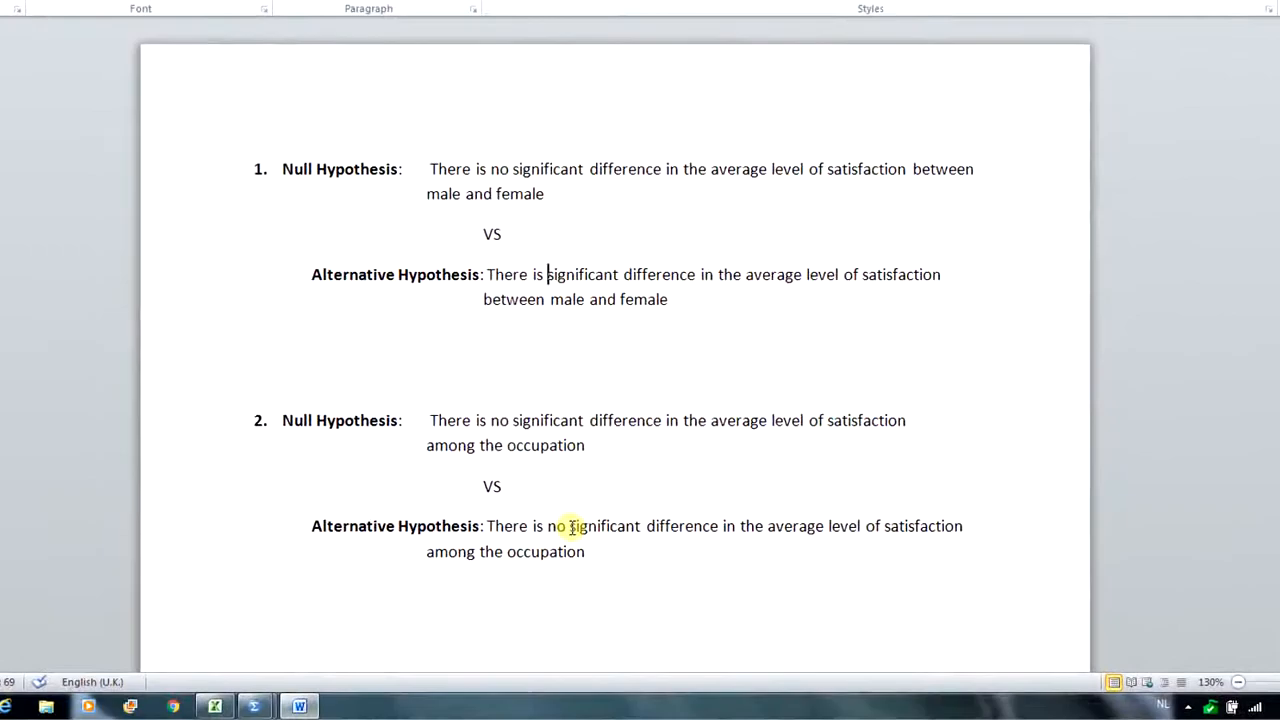
pyautogui.click(570, 527)
pyautogui.press('BackSpace')
pyautogui.press('BackSpace')
pyautogui.press('BackSpace')
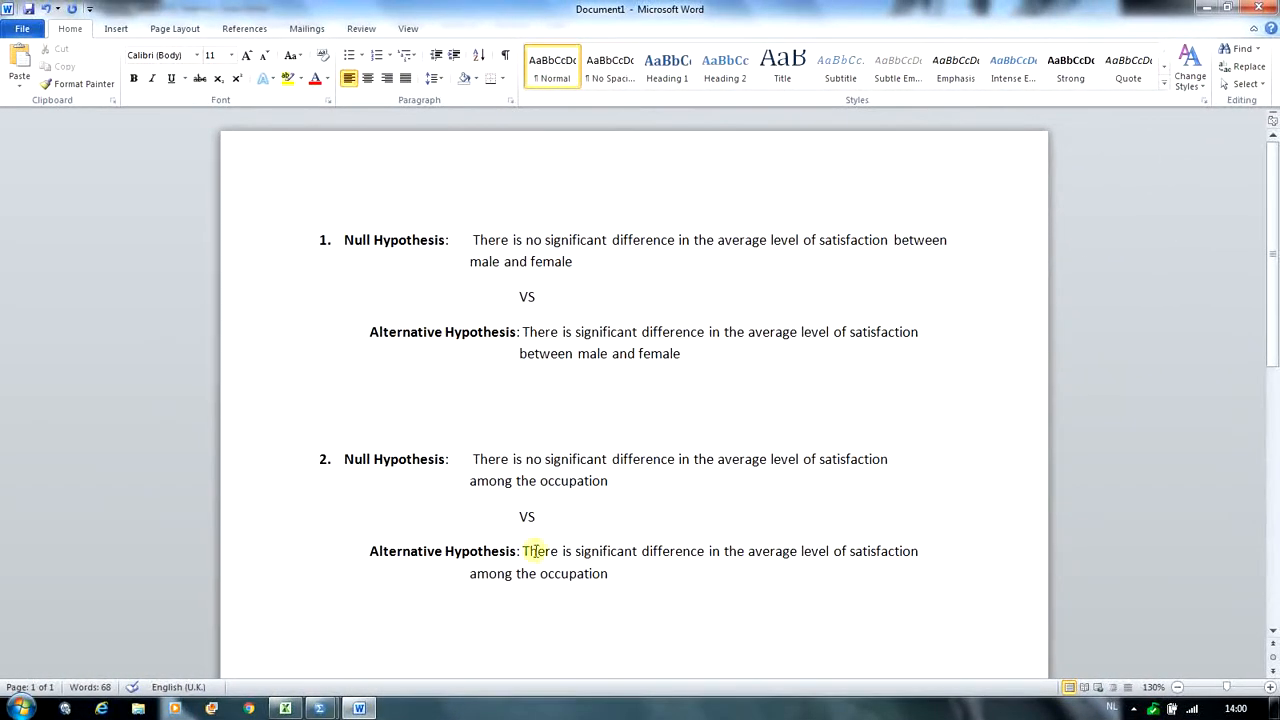
# - Switch to the SPSS data editor and set up a legacy K-independent-samples nonparametric test with composite score as the test variable
pyautogui.moveTo(325, 705)
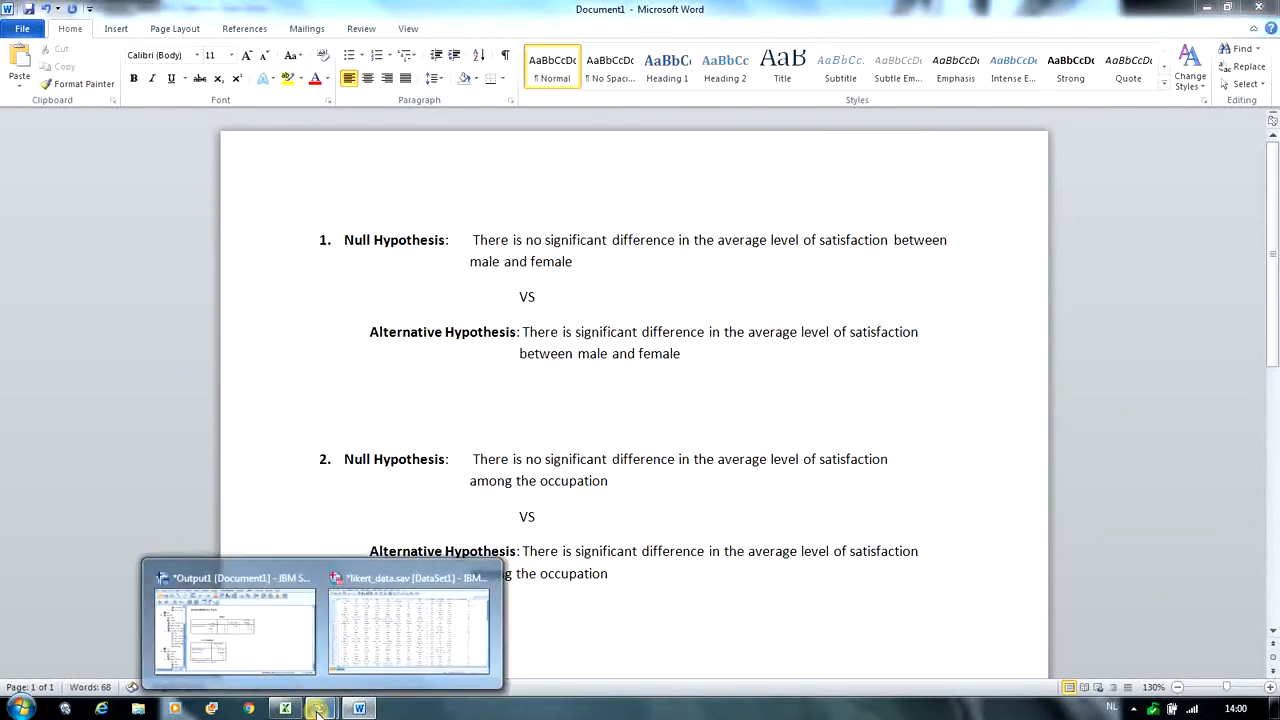
pyautogui.click(361, 612)
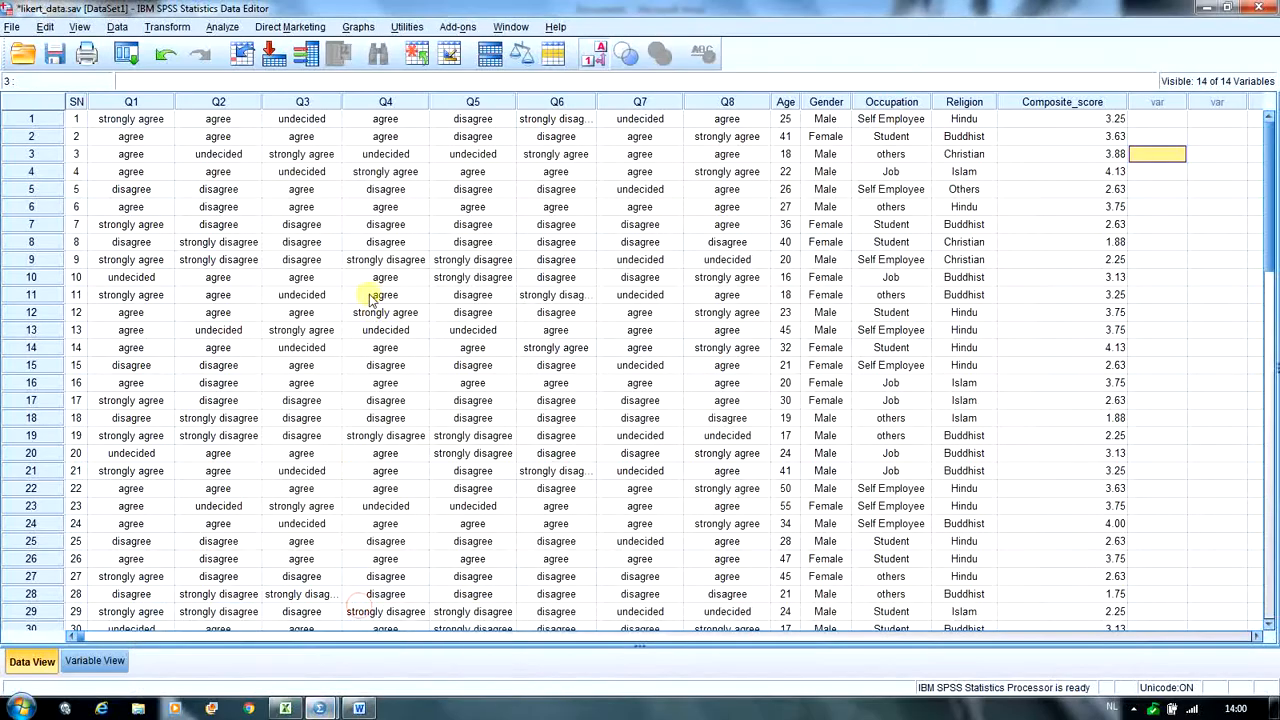
pyautogui.click(221, 30)
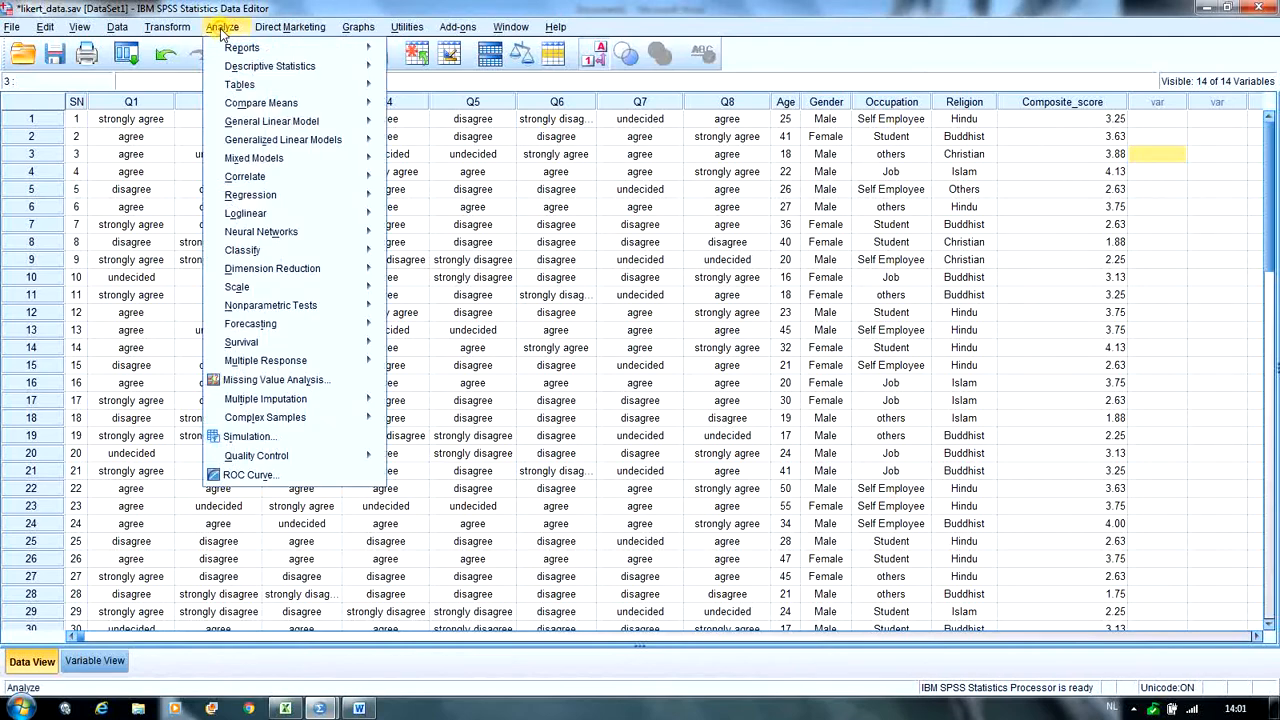
pyautogui.moveTo(254, 308)
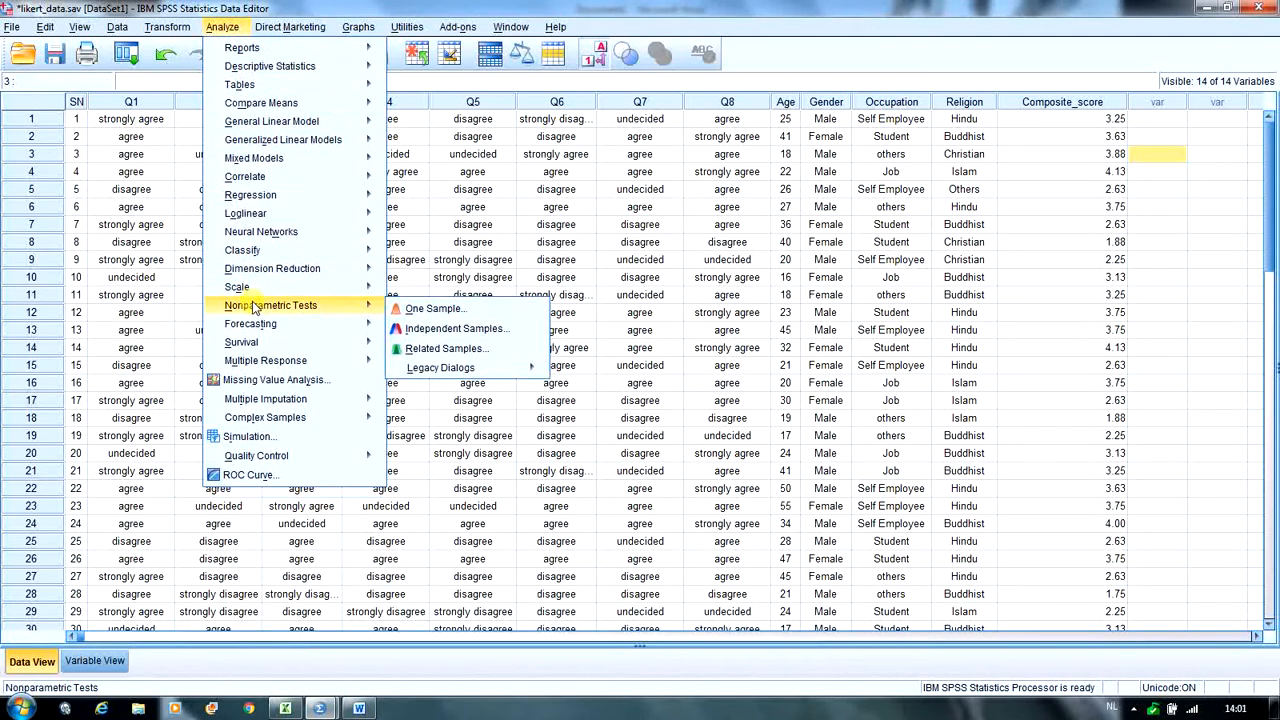
pyautogui.moveTo(413, 369)
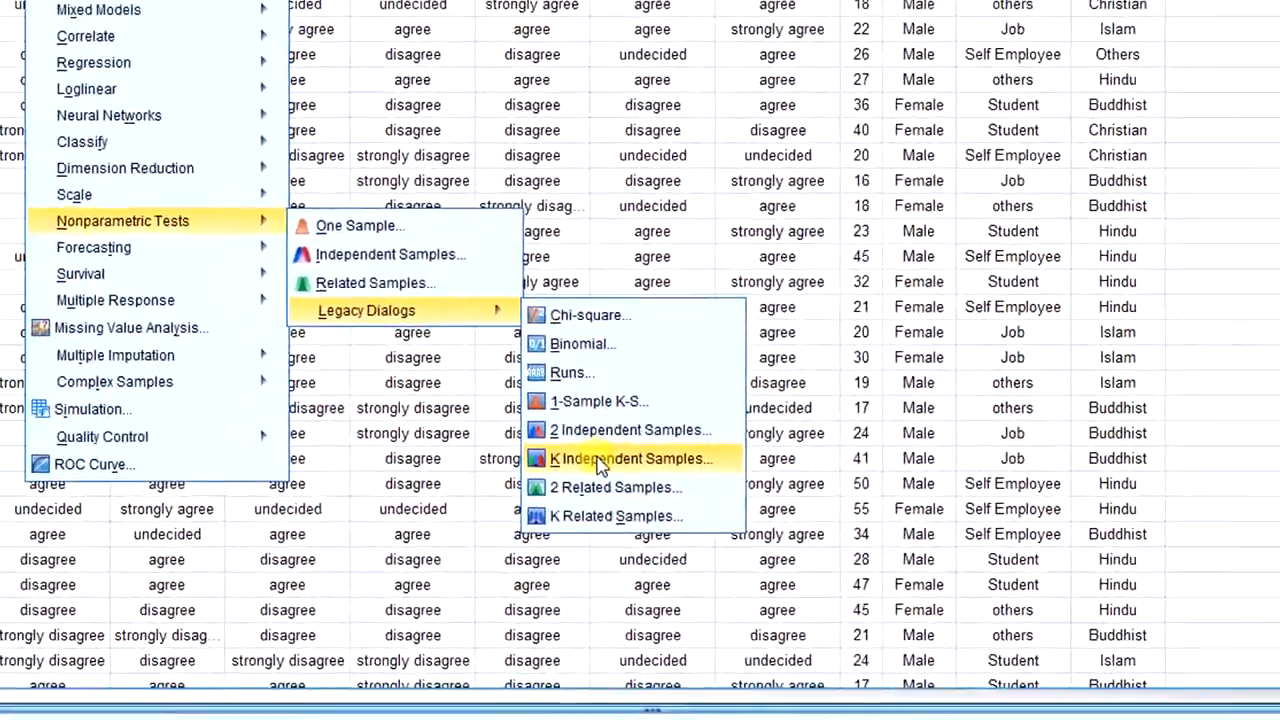
pyautogui.click(597, 450)
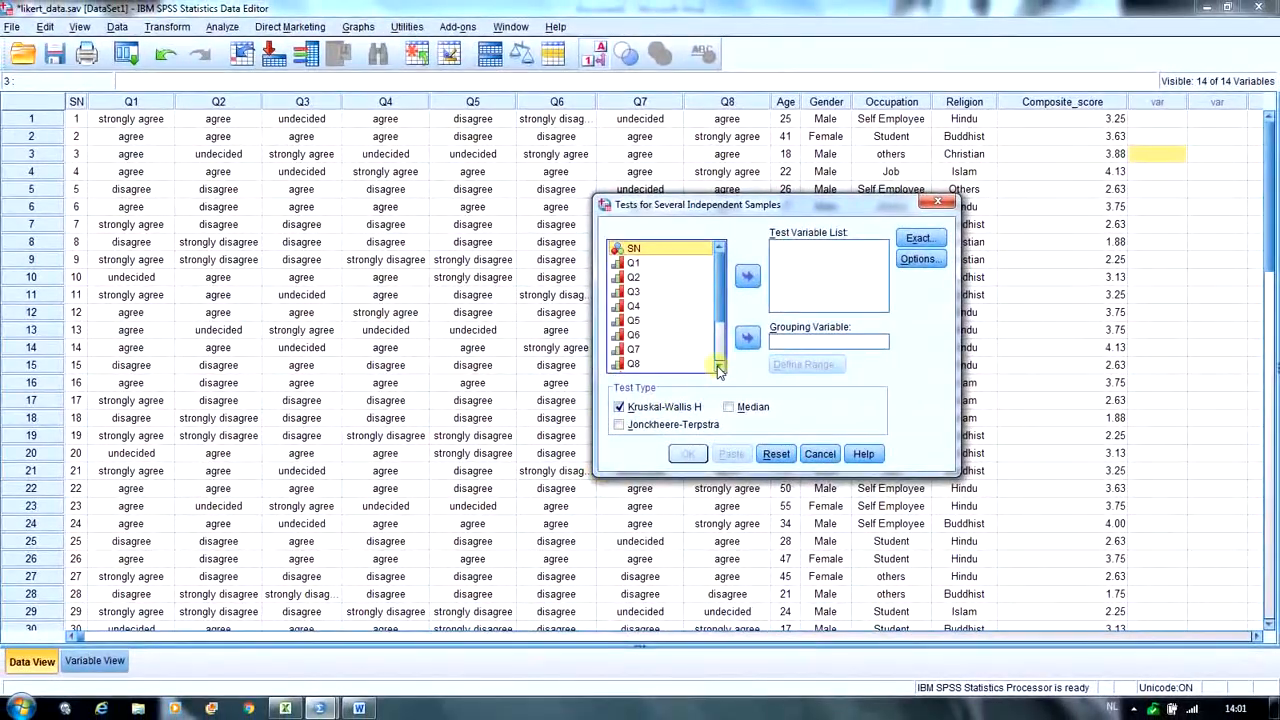
pyautogui.click(719, 367)
pyautogui.click(692, 366)
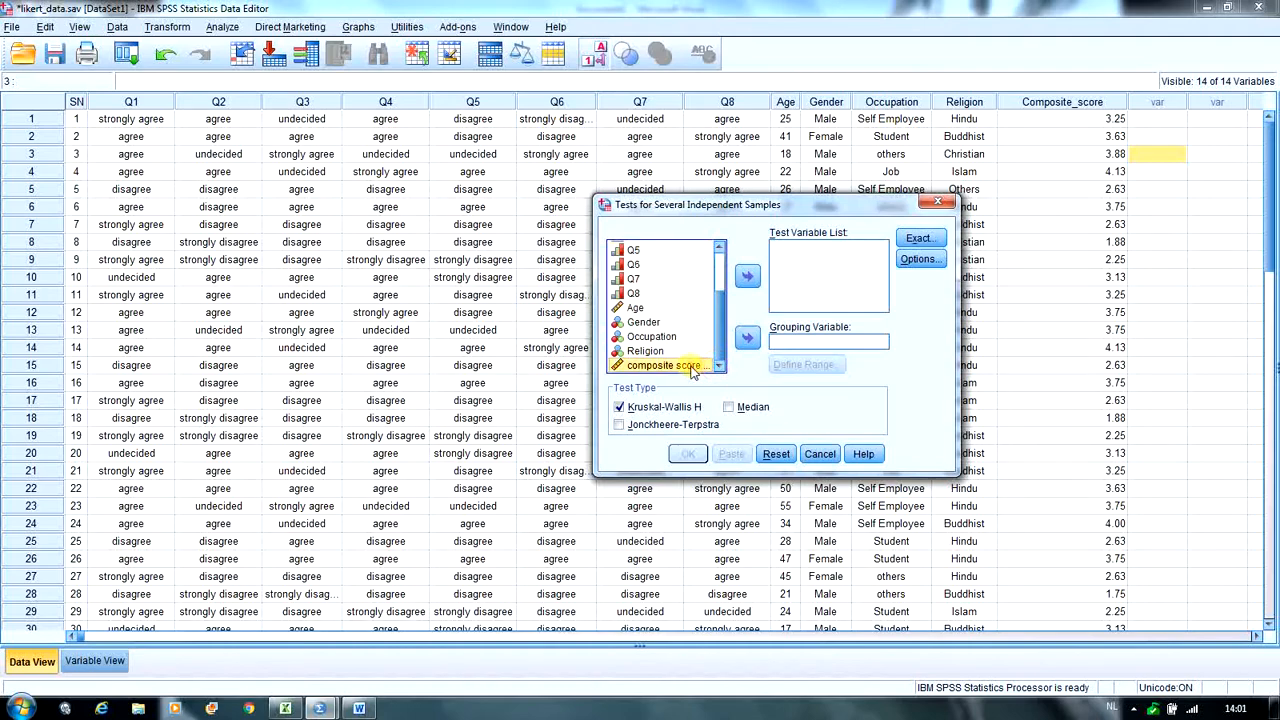
pyautogui.click(745, 279)
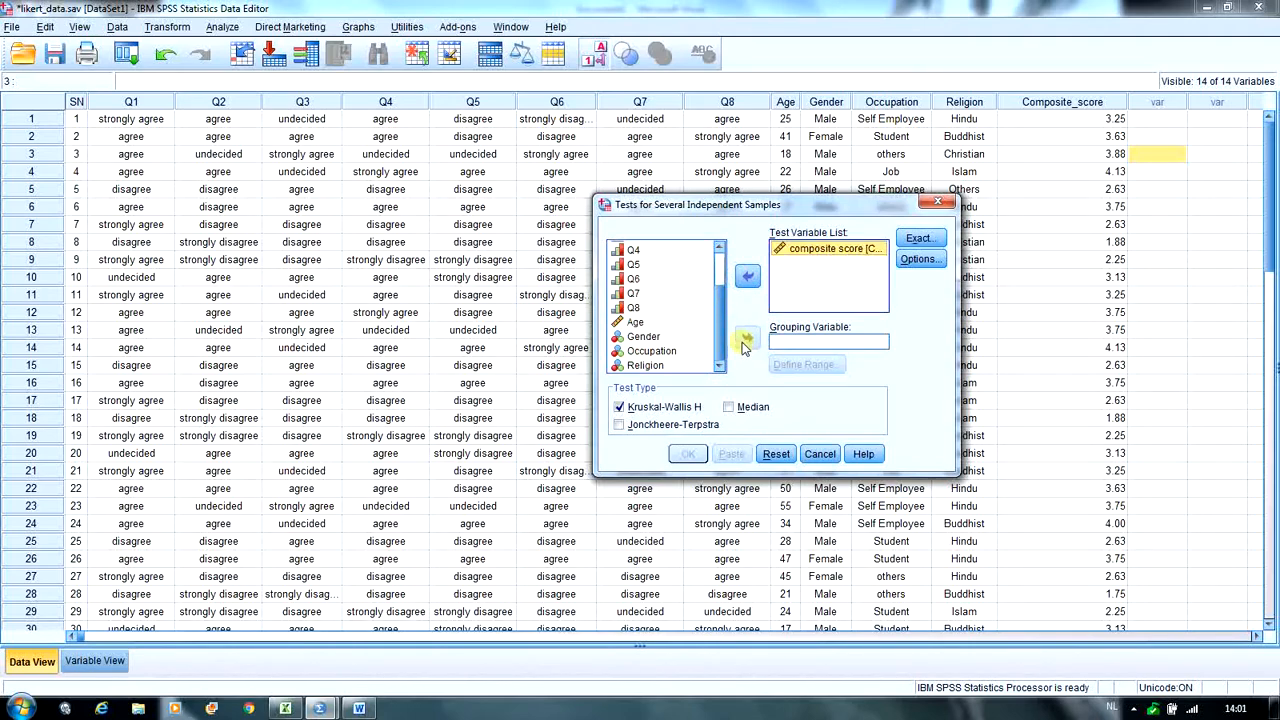
# - Use Occupation as the grouping variable with a range of 1 to 4, and run the Kruskal-Wallis H test
pyautogui.click(673, 357)
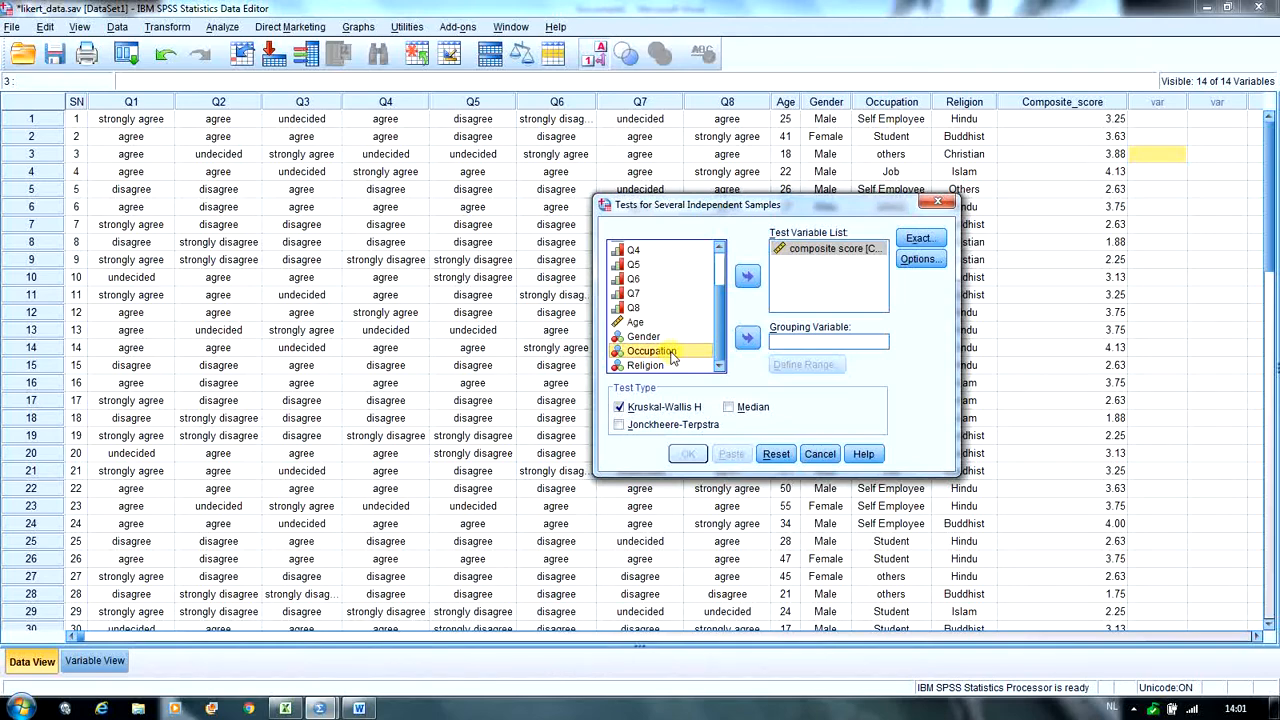
pyautogui.click(747, 338)
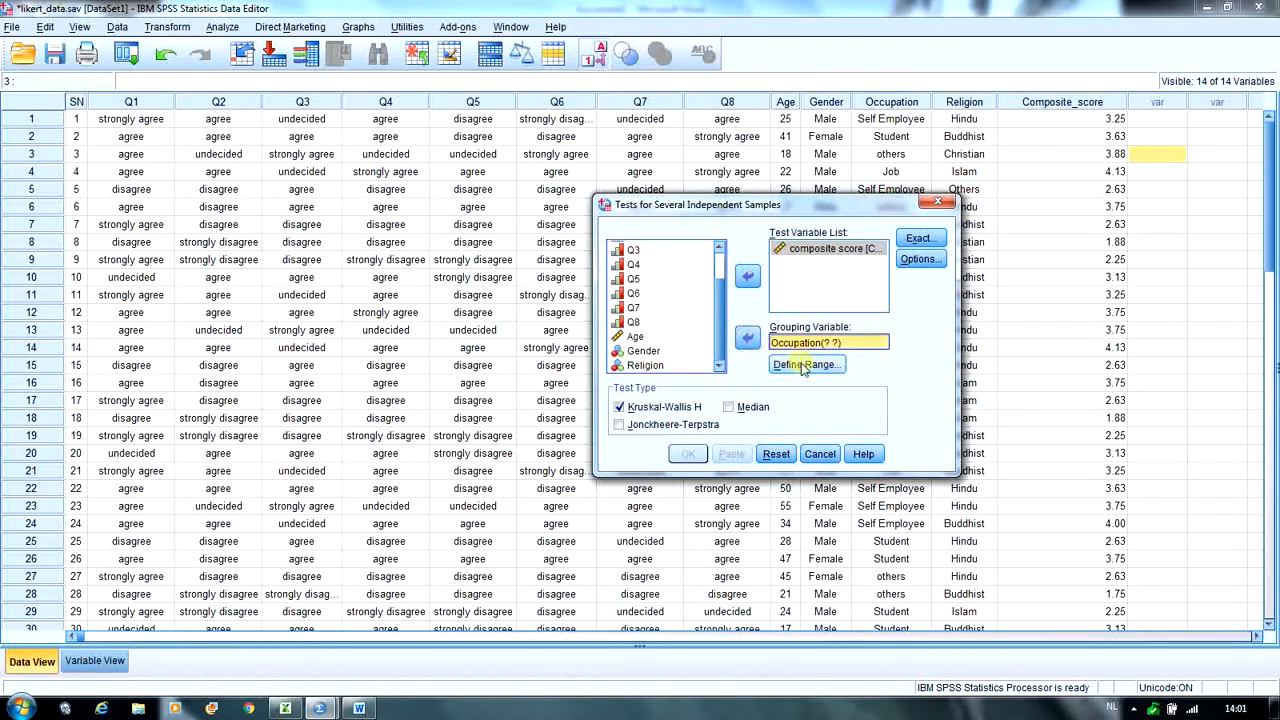
pyautogui.click(805, 365)
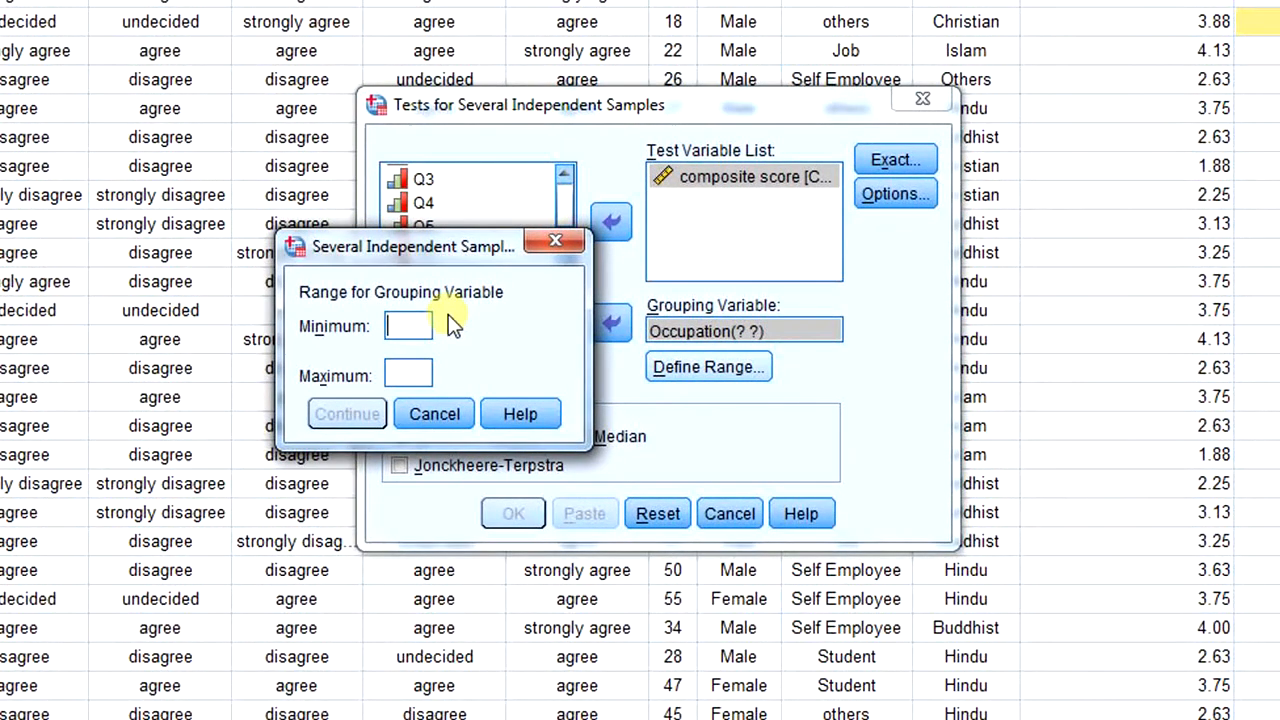
pyautogui.click(407, 375)
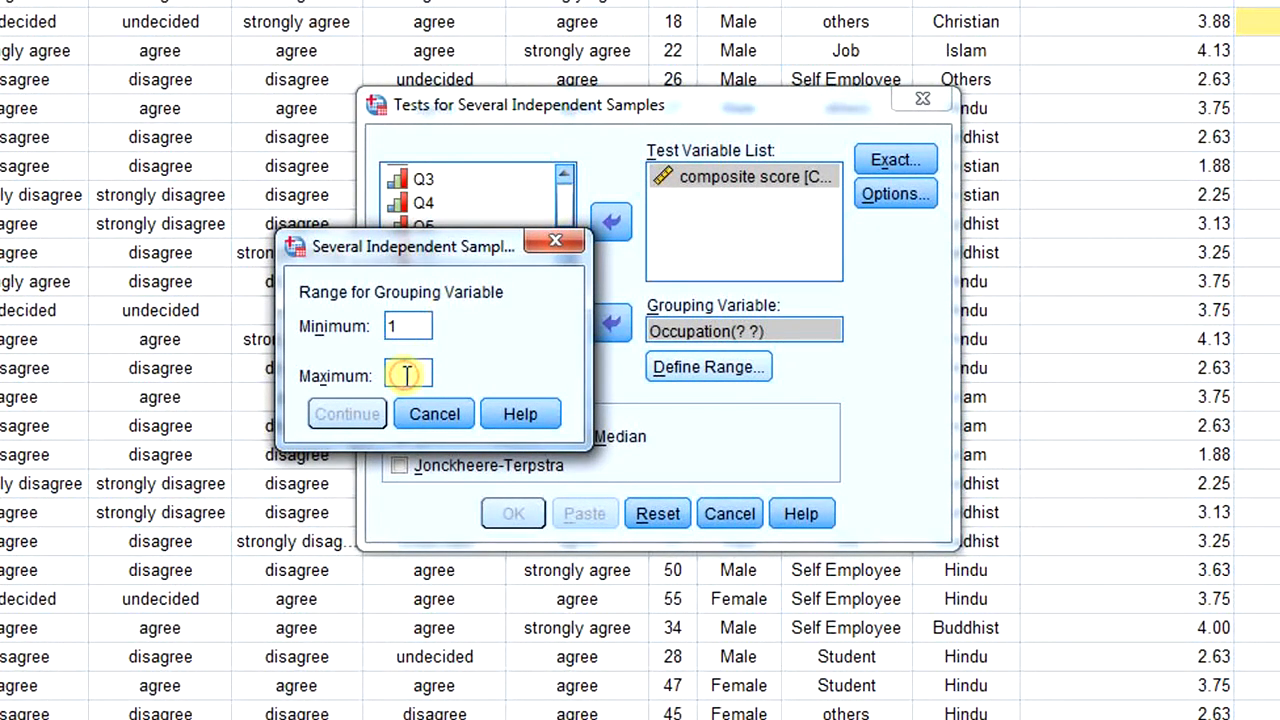
pyautogui.write('4')
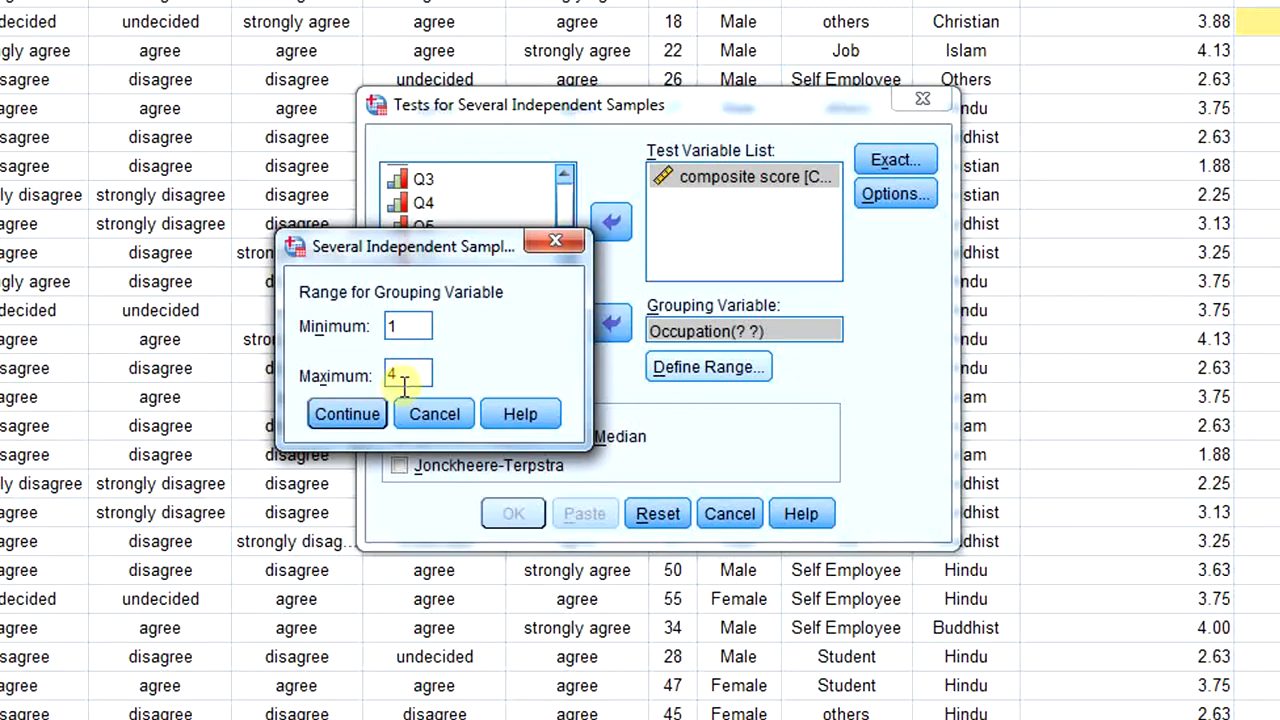
pyautogui.click(360, 409)
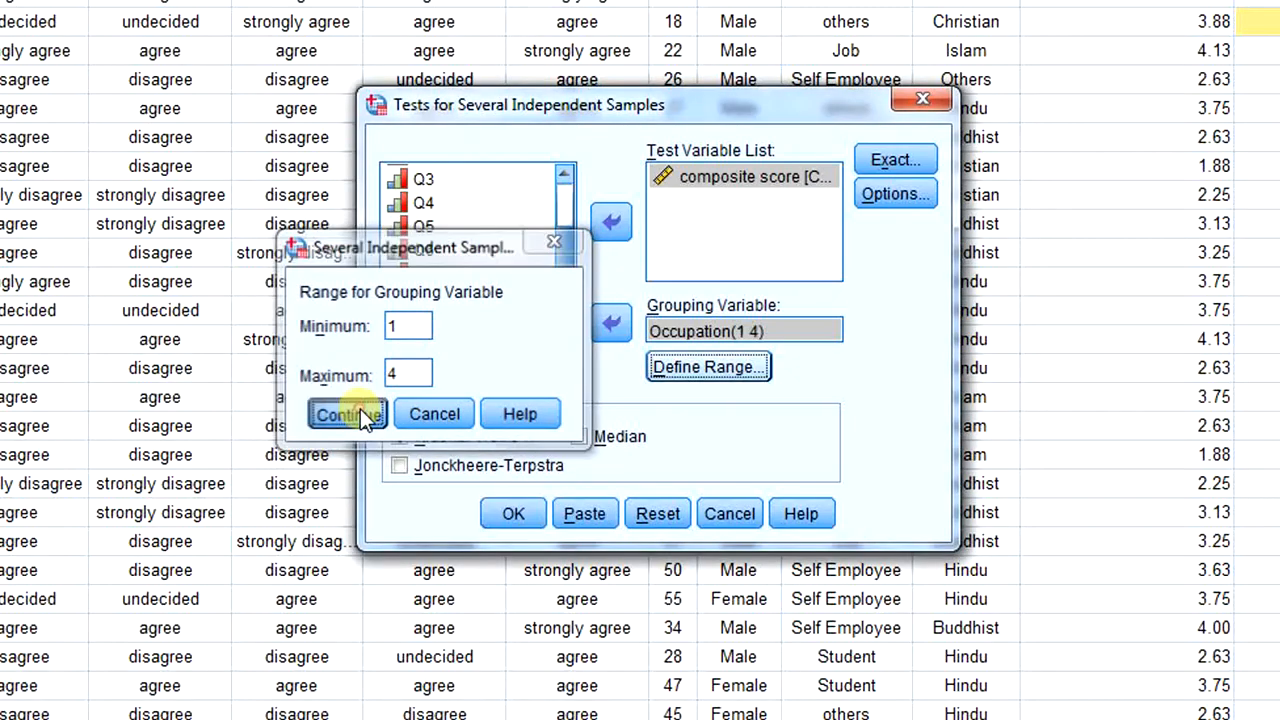
pyautogui.click(513, 515)
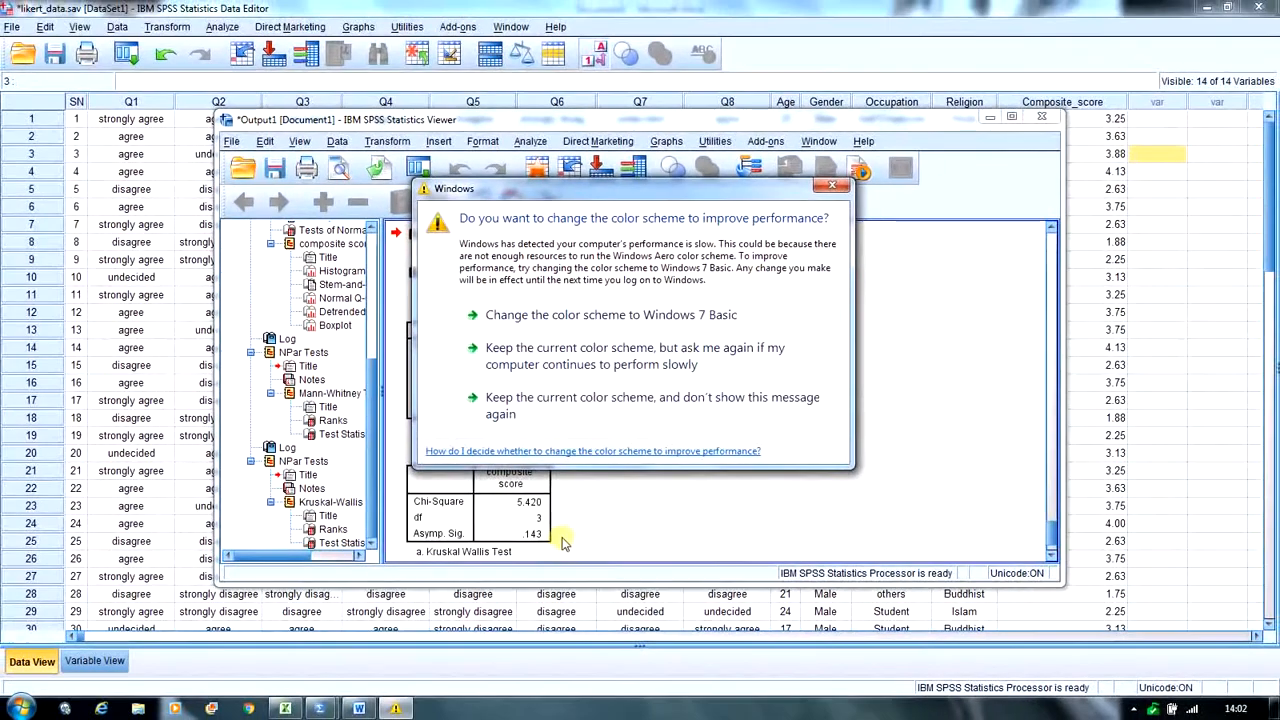
# - Dismiss the Windows color scheme prompt and compare the Kruskal-Wallis output with the occupation hypotheses in the Word document
pyautogui.click(832, 185)
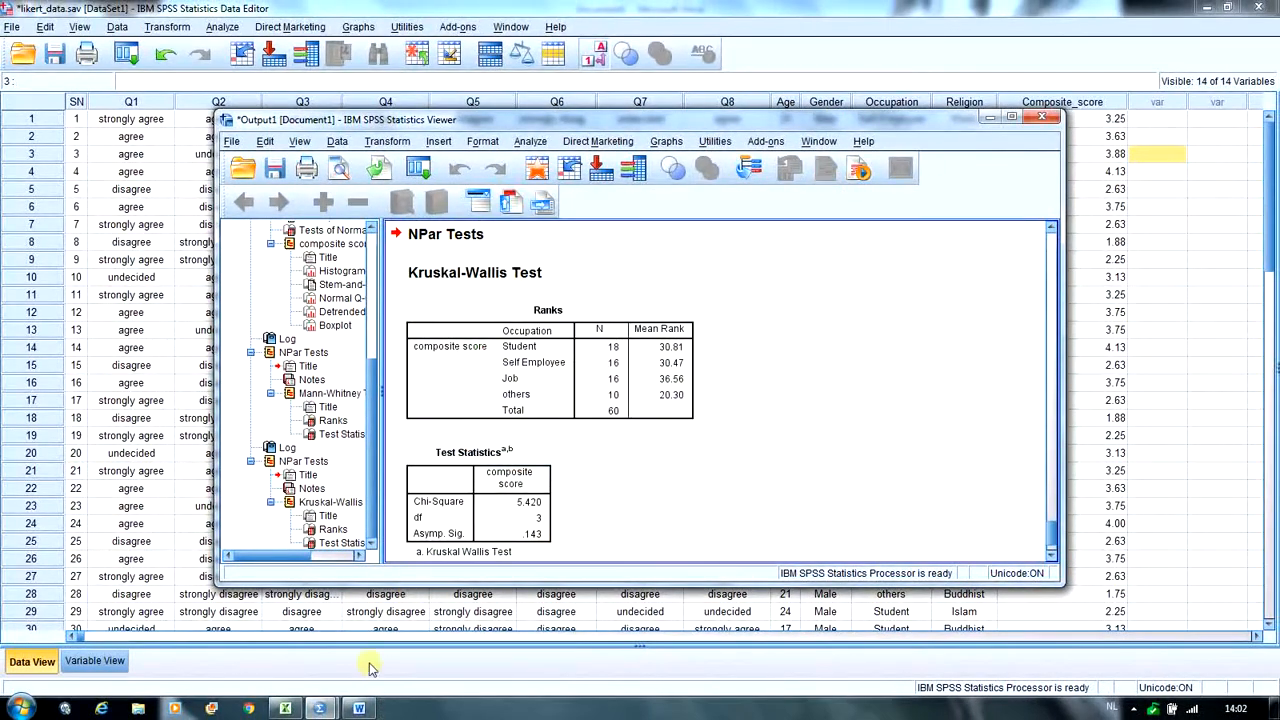
pyautogui.click(360, 708)
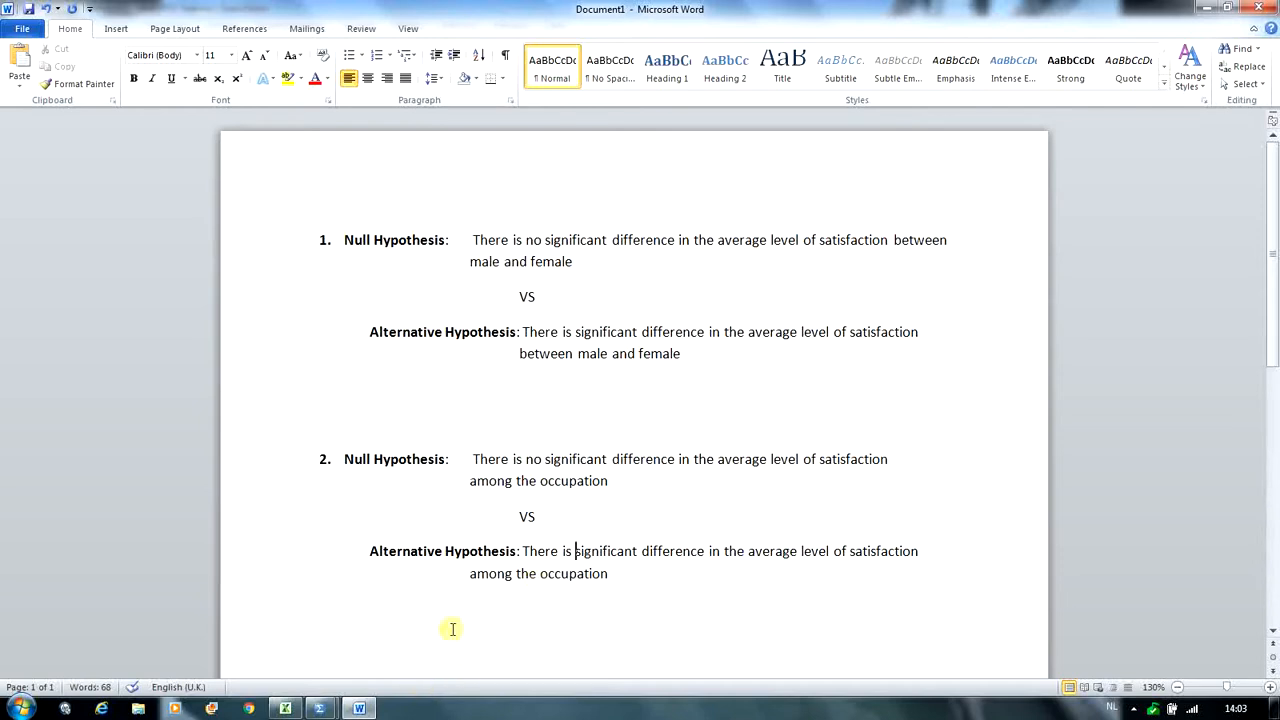
pyautogui.click(319, 708)
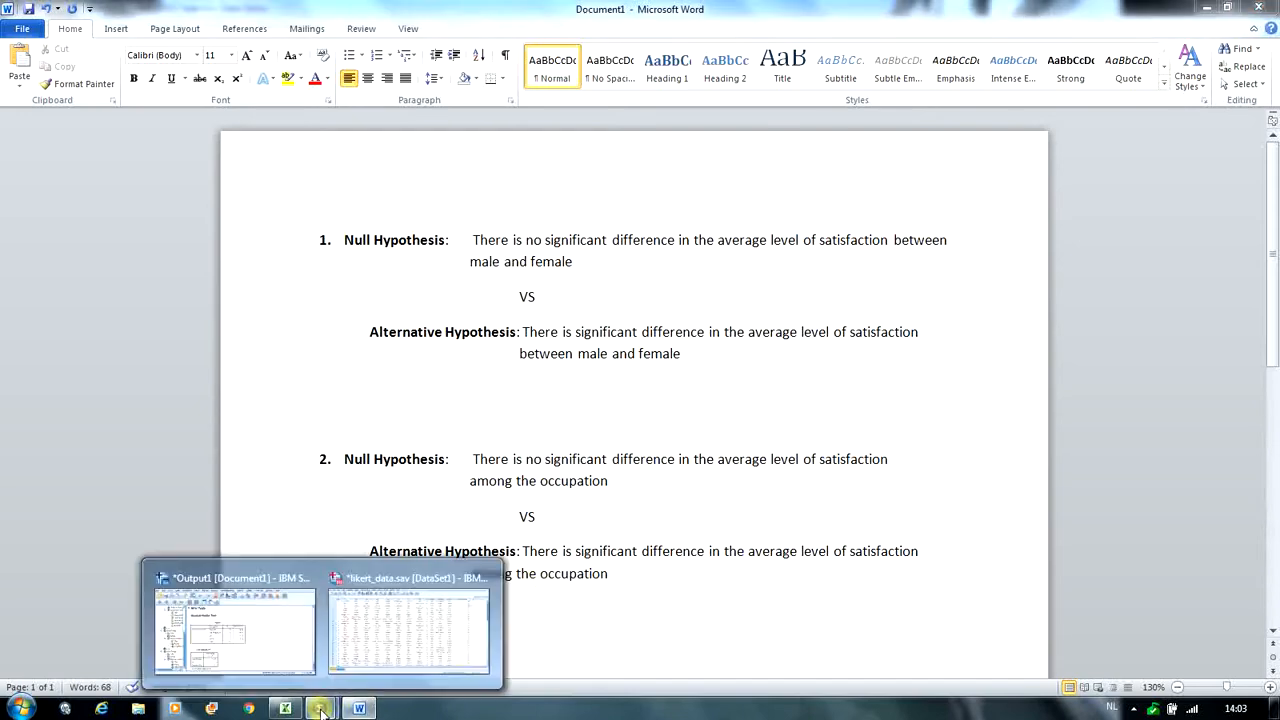
pyautogui.click(263, 655)
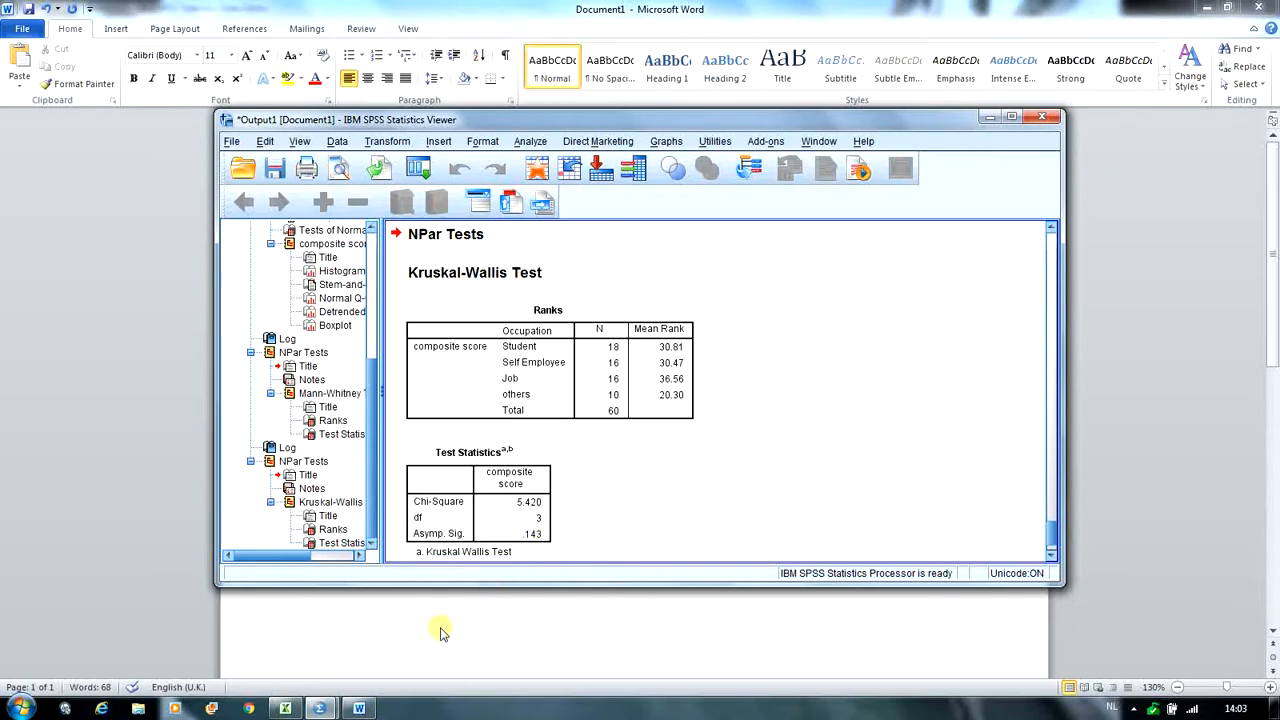
pyautogui.click(360, 707)
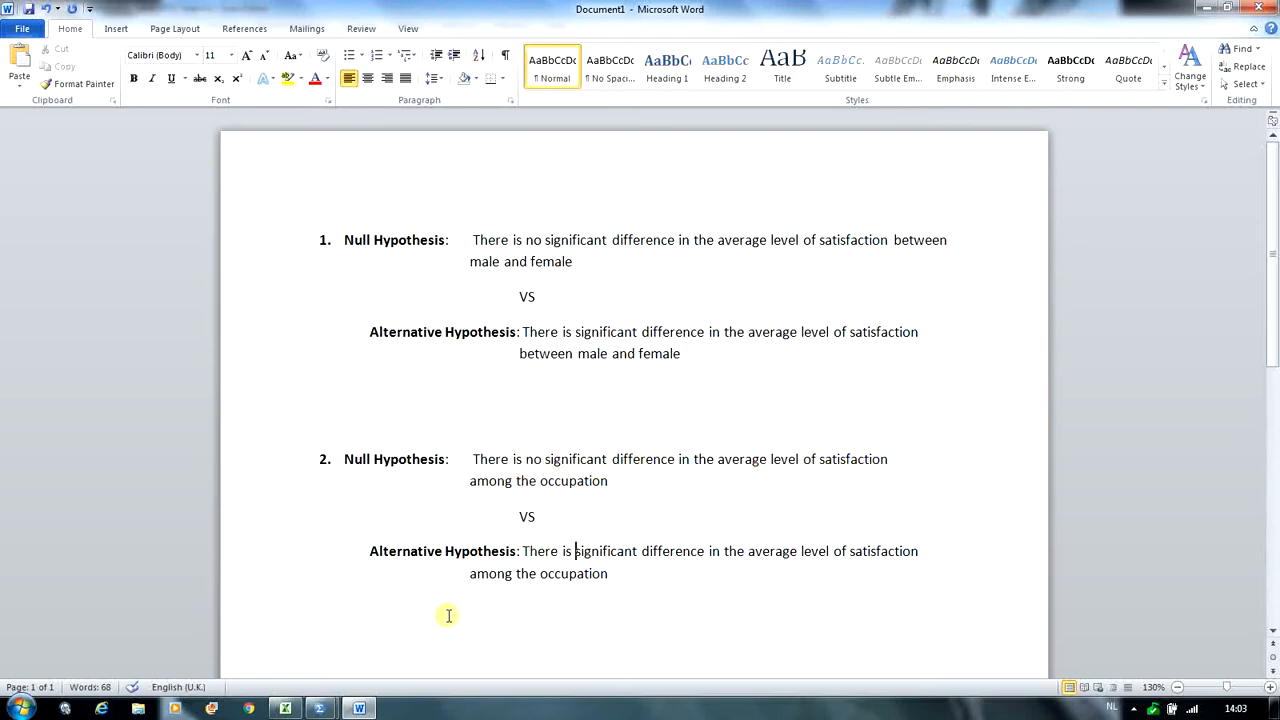
# - Switch from Word back to the SPSS data editor and bring up the Kruskal-Wallis results in the output viewer
pyautogui.moveTo(325, 709)
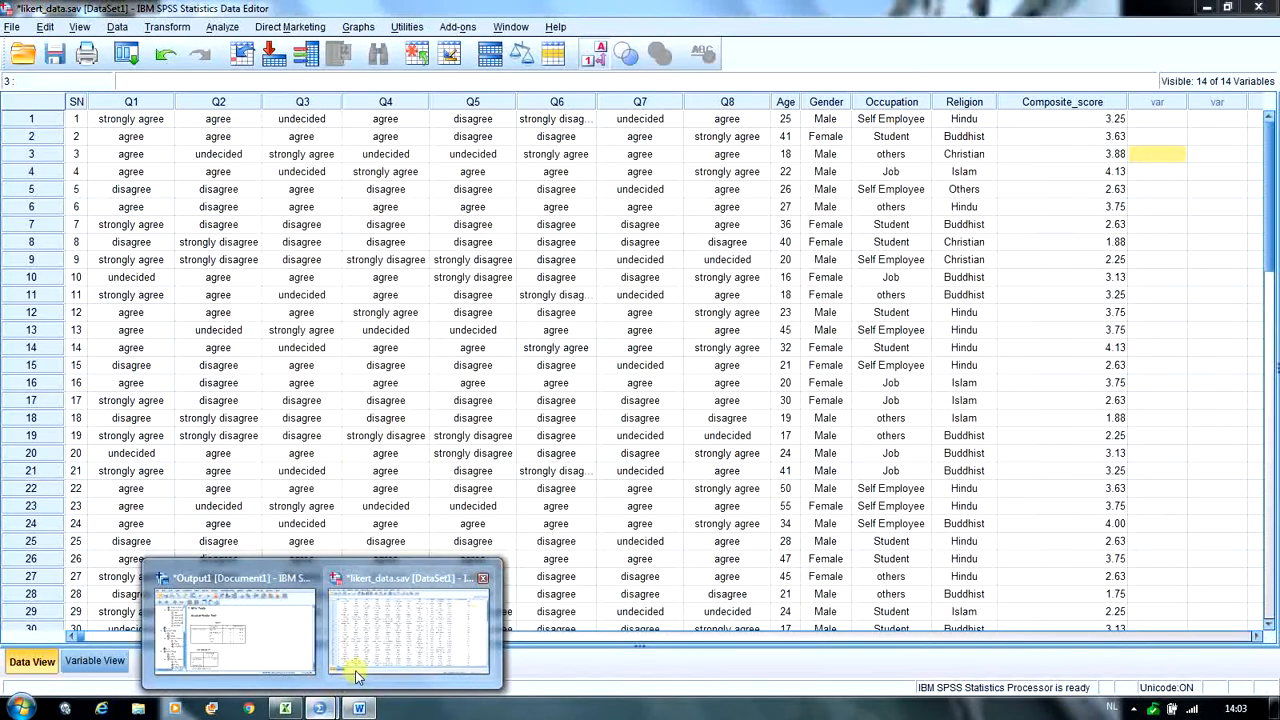
pyautogui.moveTo(352, 665)
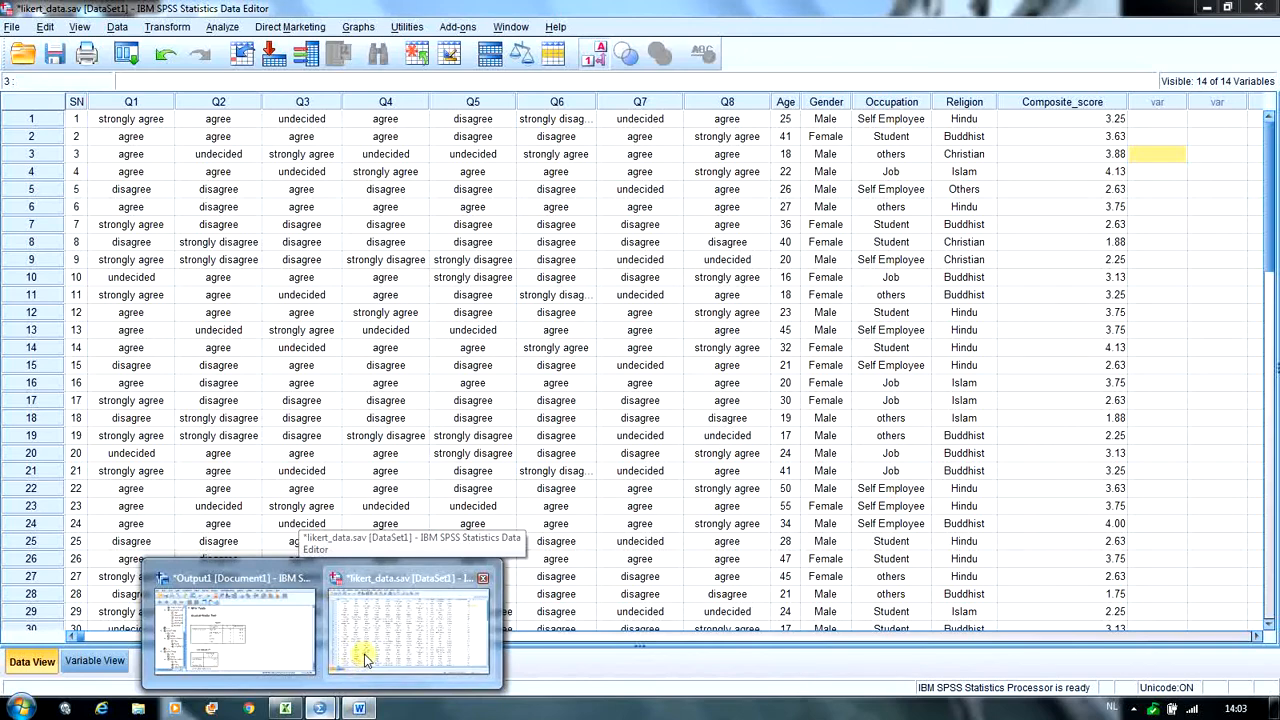
pyautogui.click(365, 657)
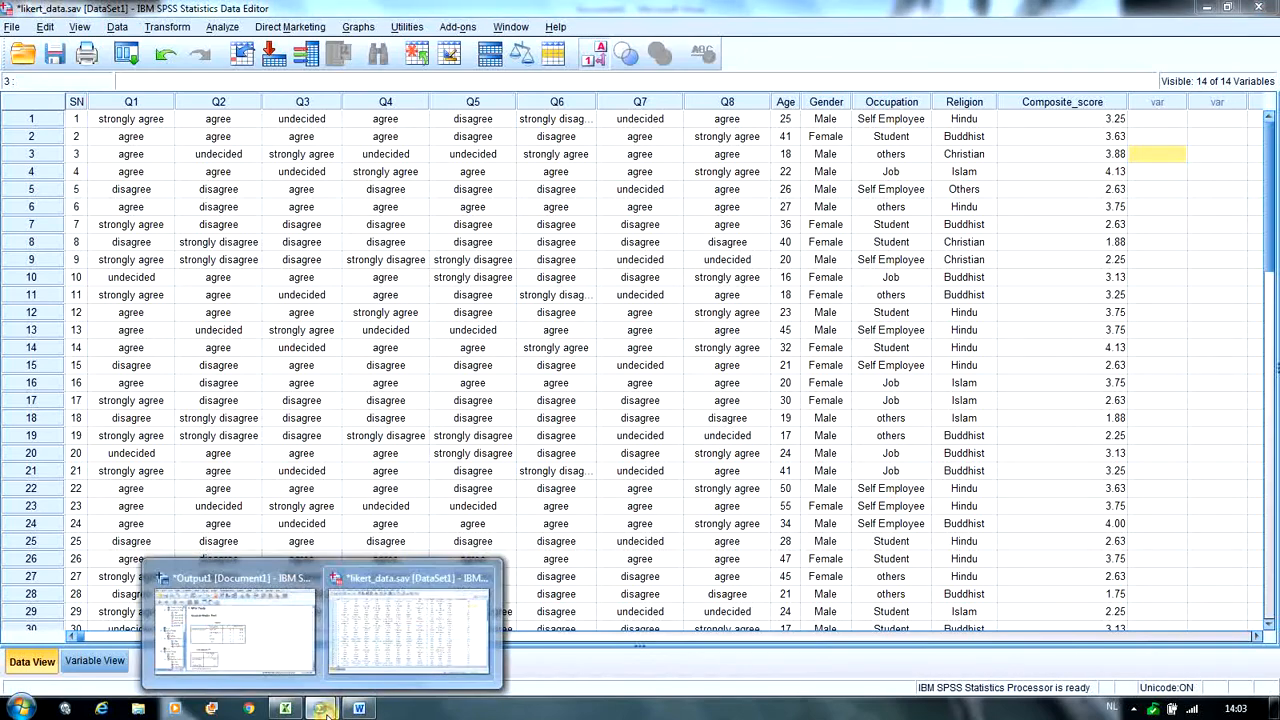
pyautogui.click(252, 625)
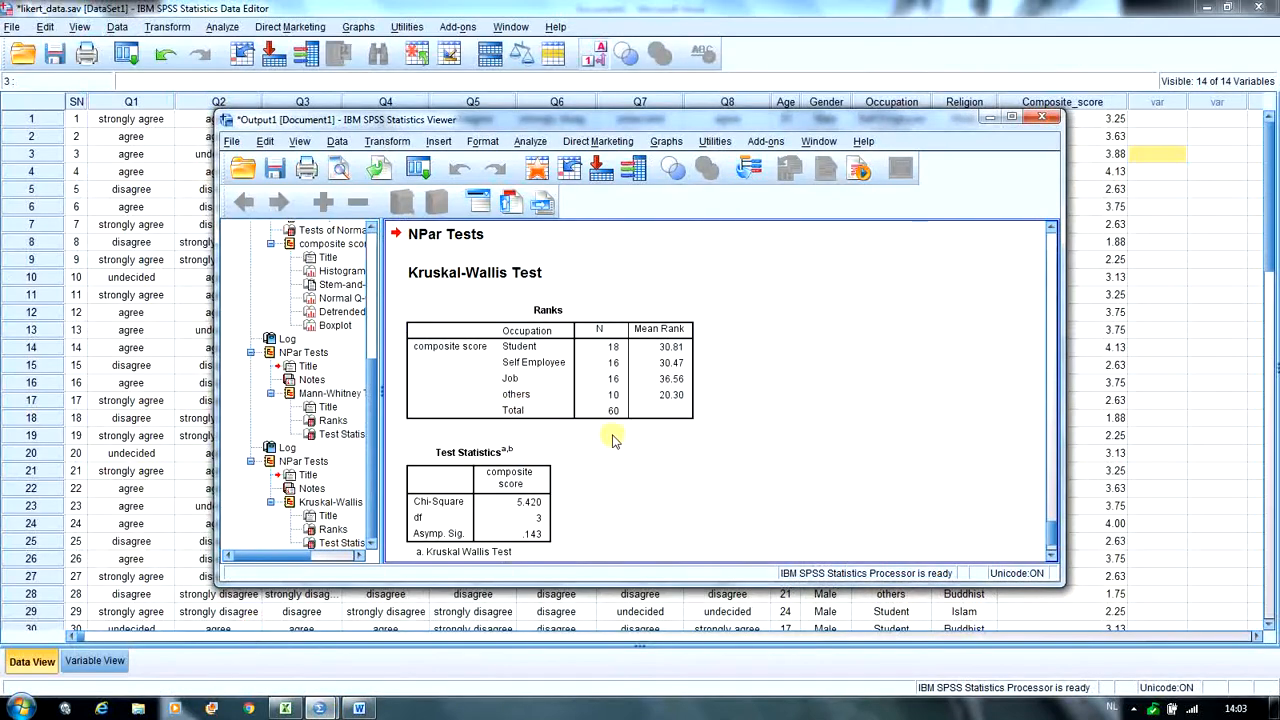